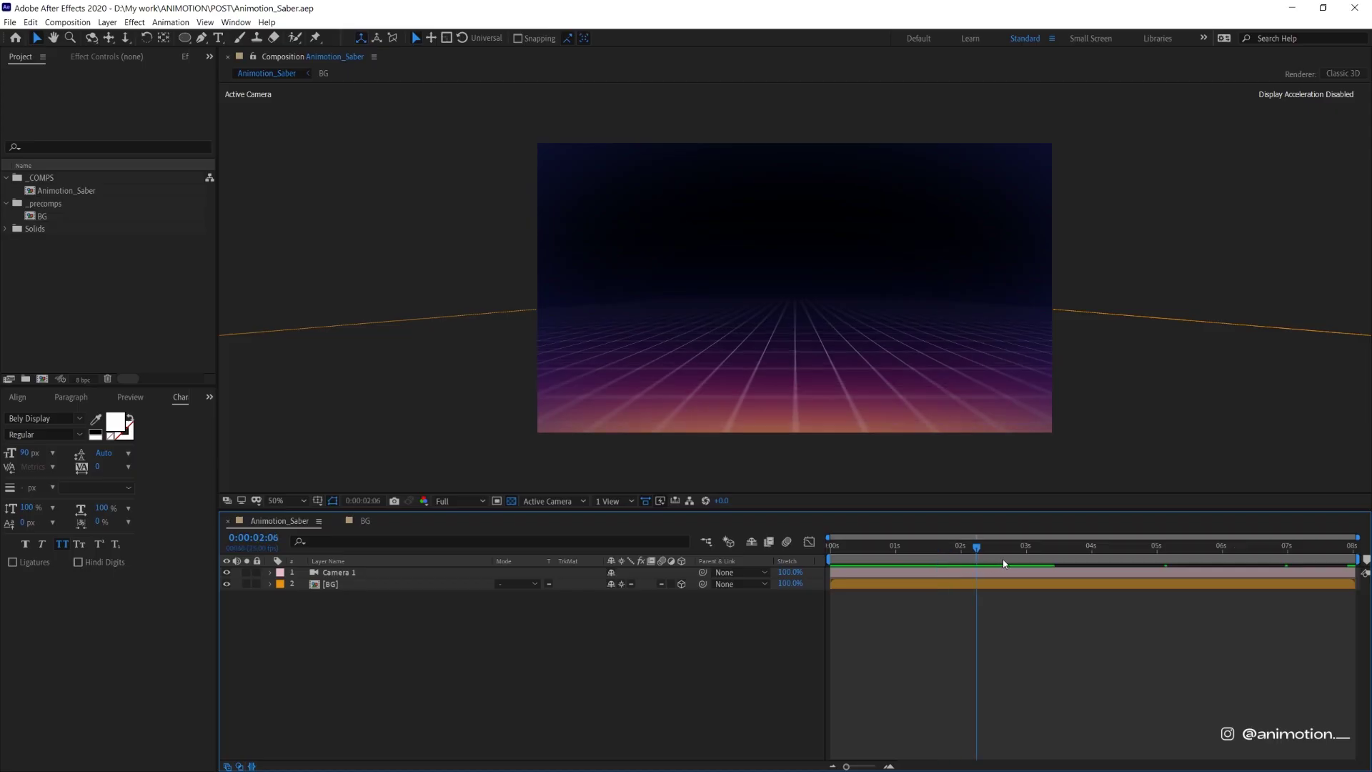
# - Scrub the timeline to preview the grid animation, then switch to text entry
pyautogui.moveTo(1003, 563); pyautogui.dragTo(801, 564)
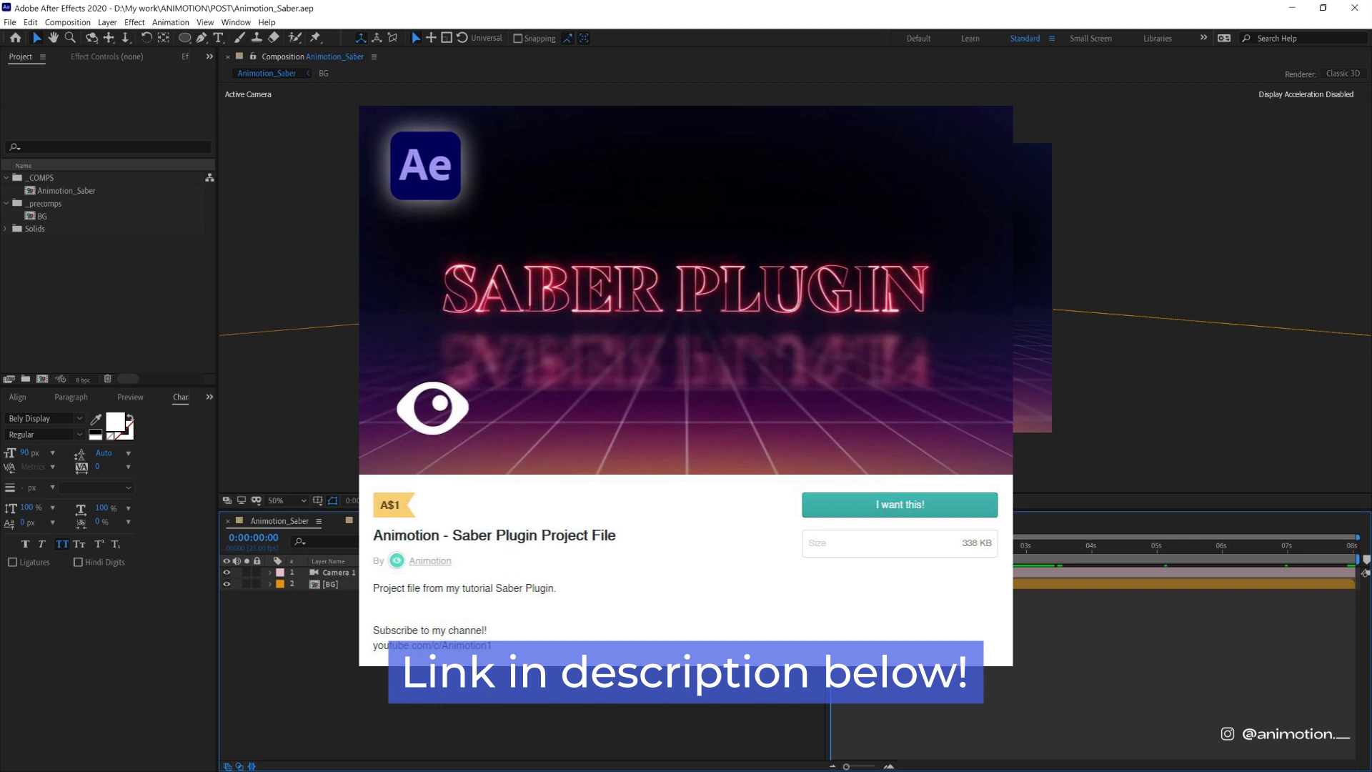
pyautogui.hotkey('ctrl', 't')
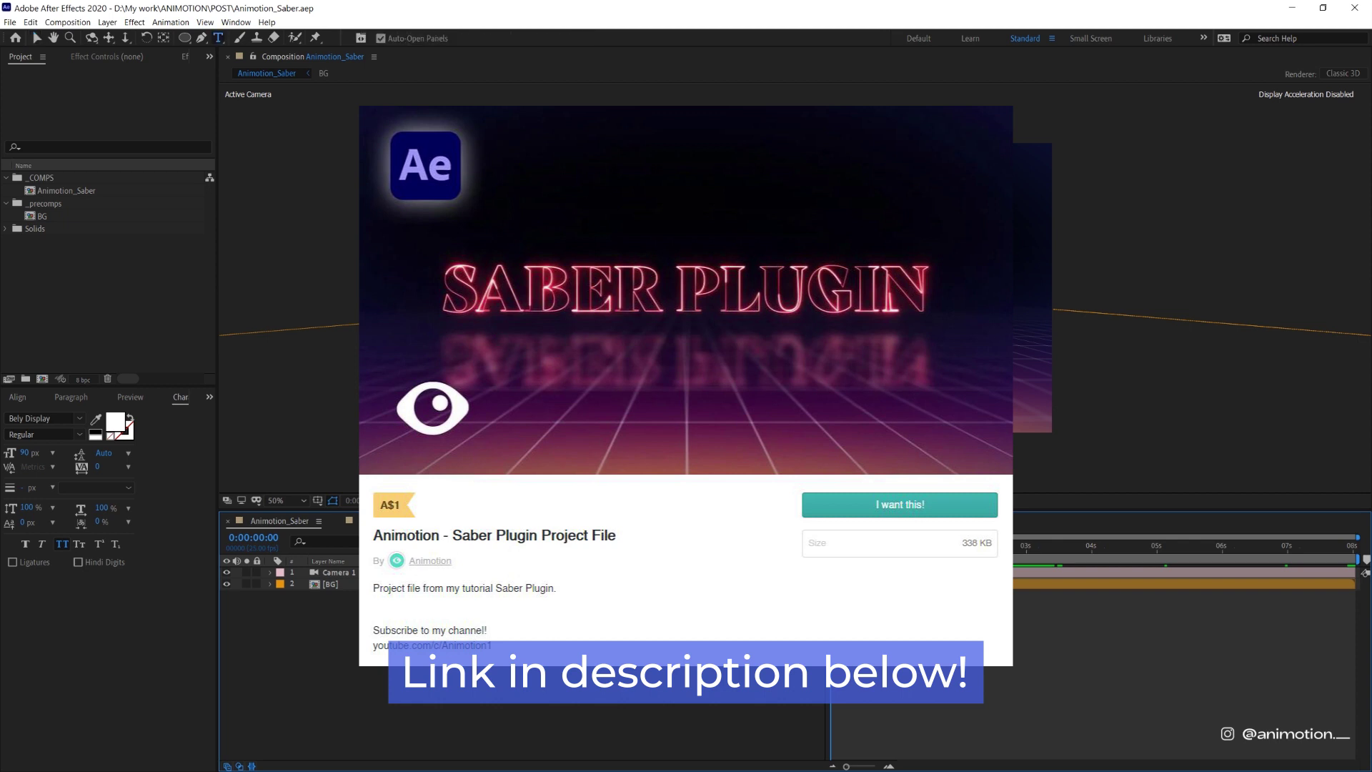
# - Create a 'SABER PLUGIN' text layer and centre it horizontally and vertically in the comp
pyautogui.click(737, 279)
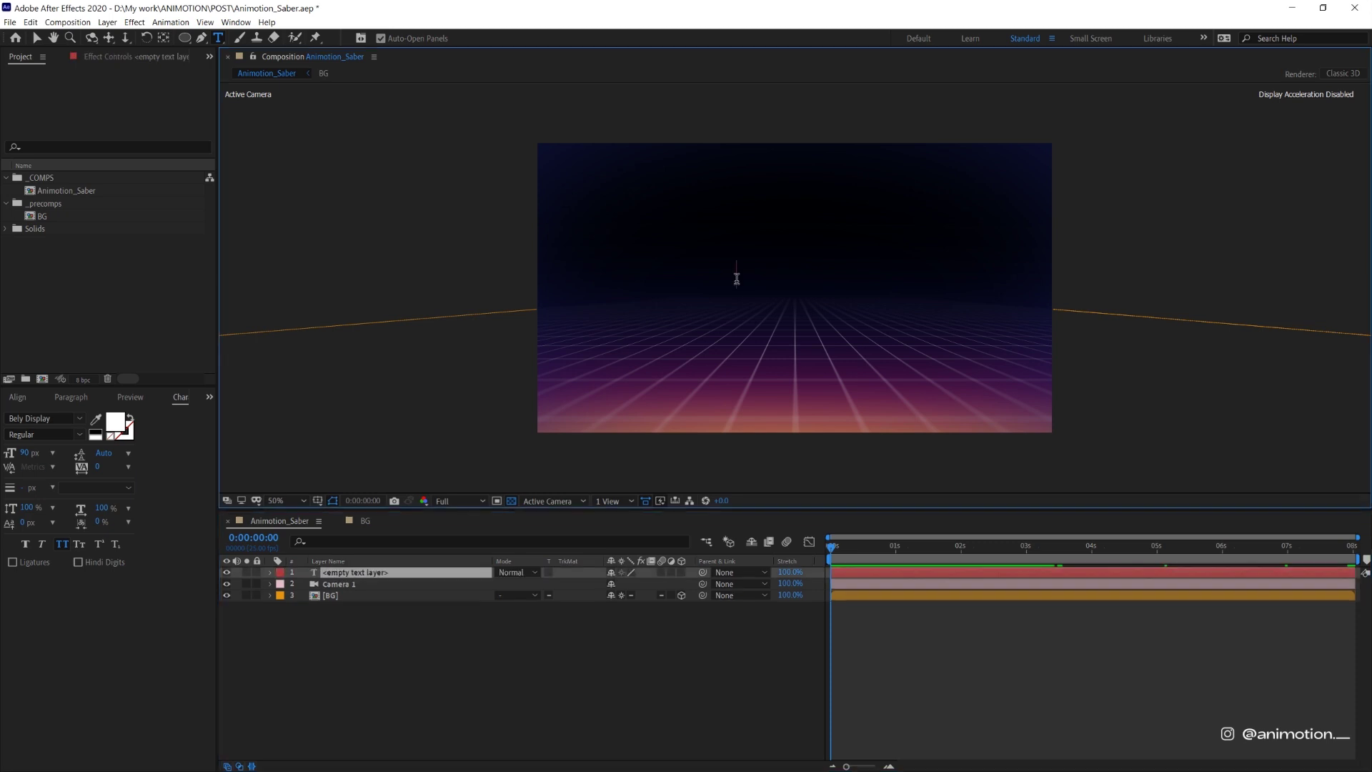
pyautogui.write('SABER PLU')
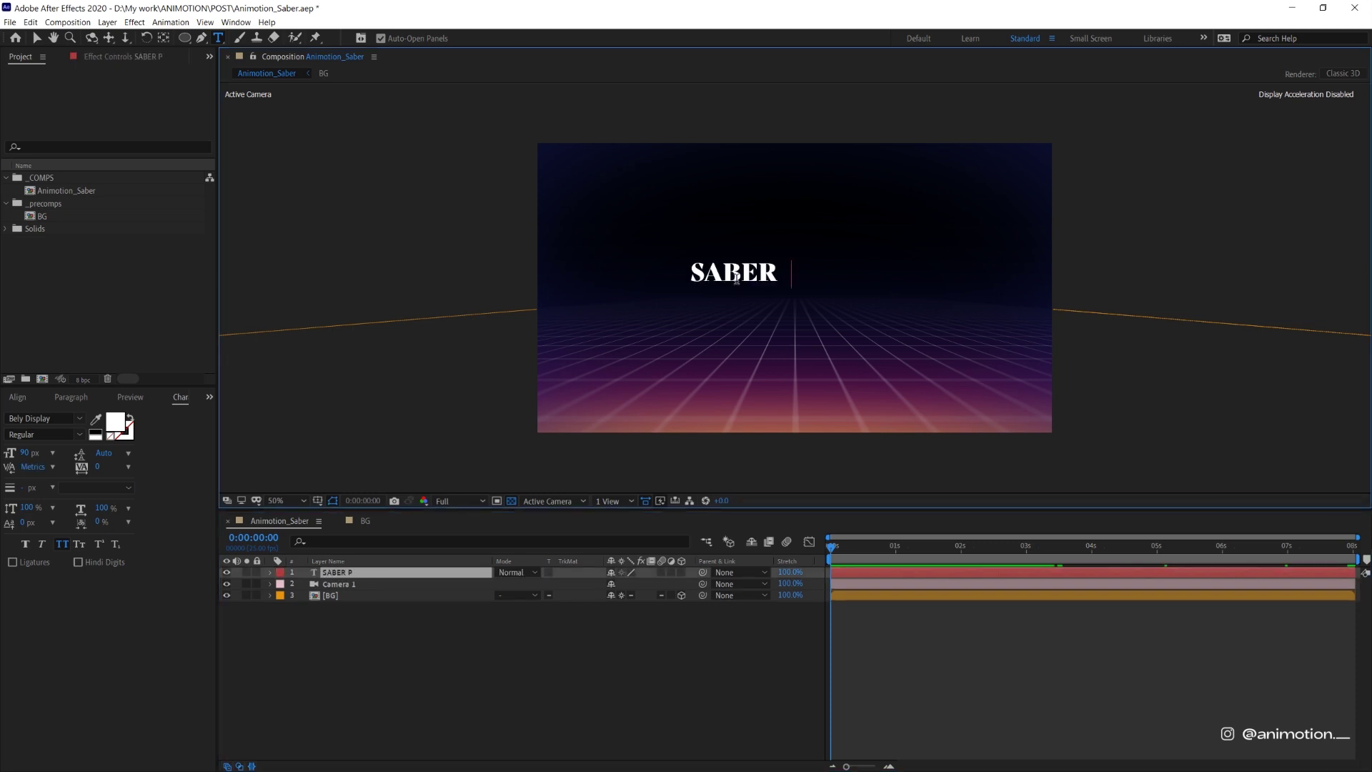
pyautogui.write('GIN')
pyautogui.hotkey('ctrl', 'a')
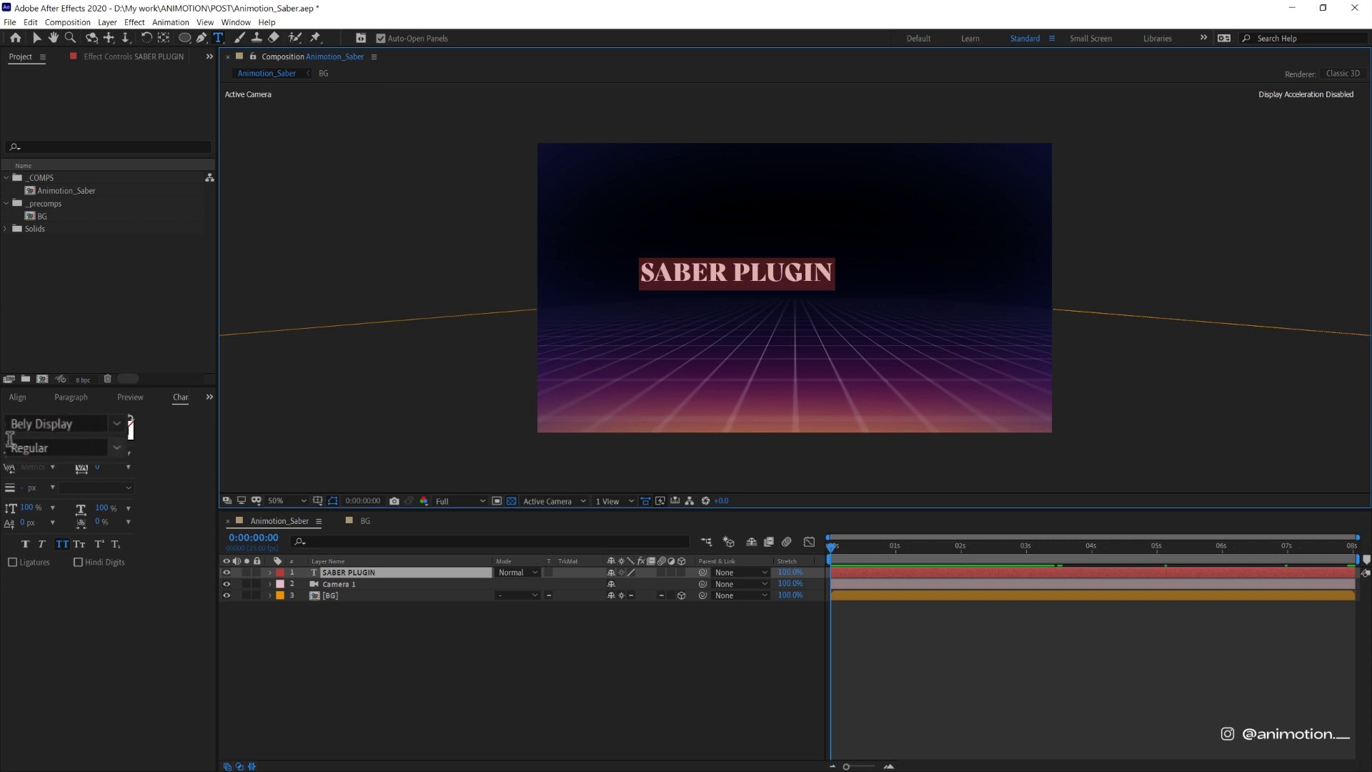
pyautogui.click(439, 573)
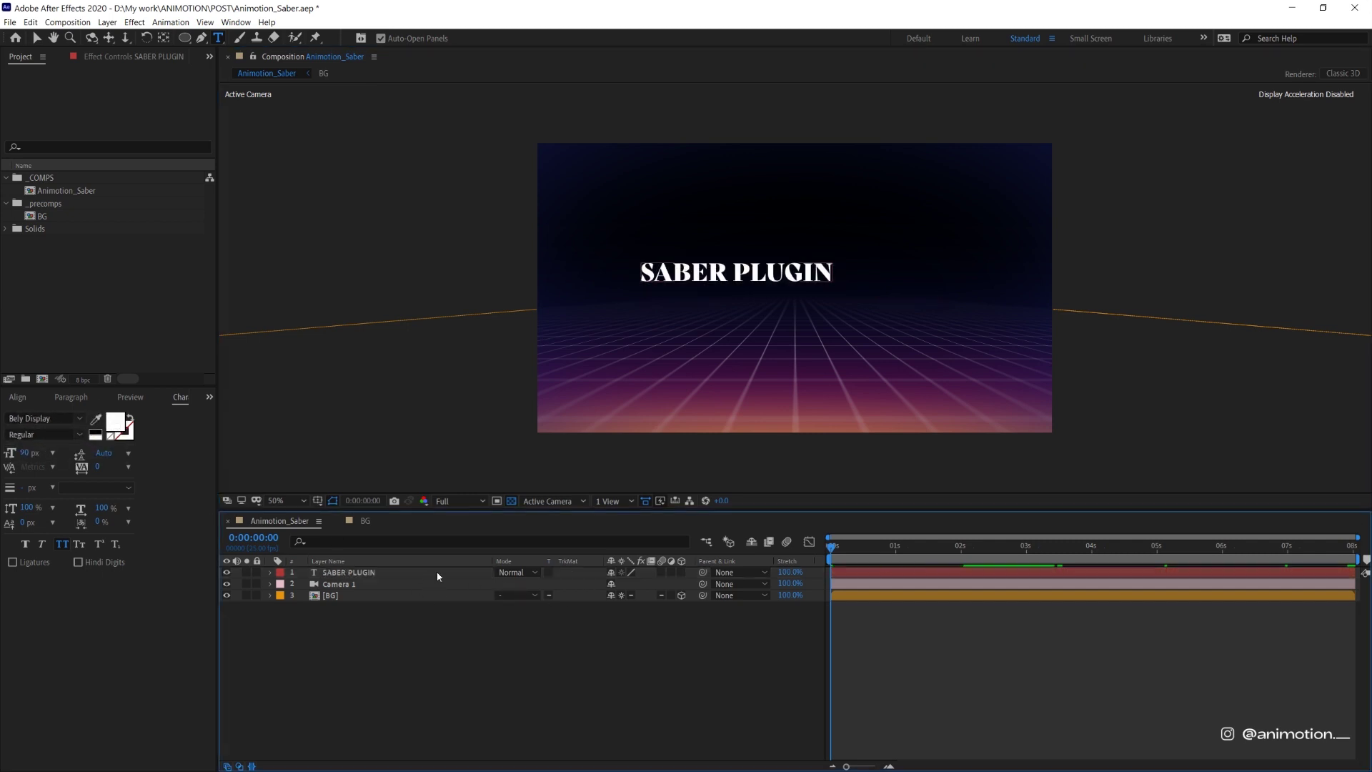
pyautogui.click(17, 396)
pyautogui.click(36, 431)
pyautogui.click(105, 431)
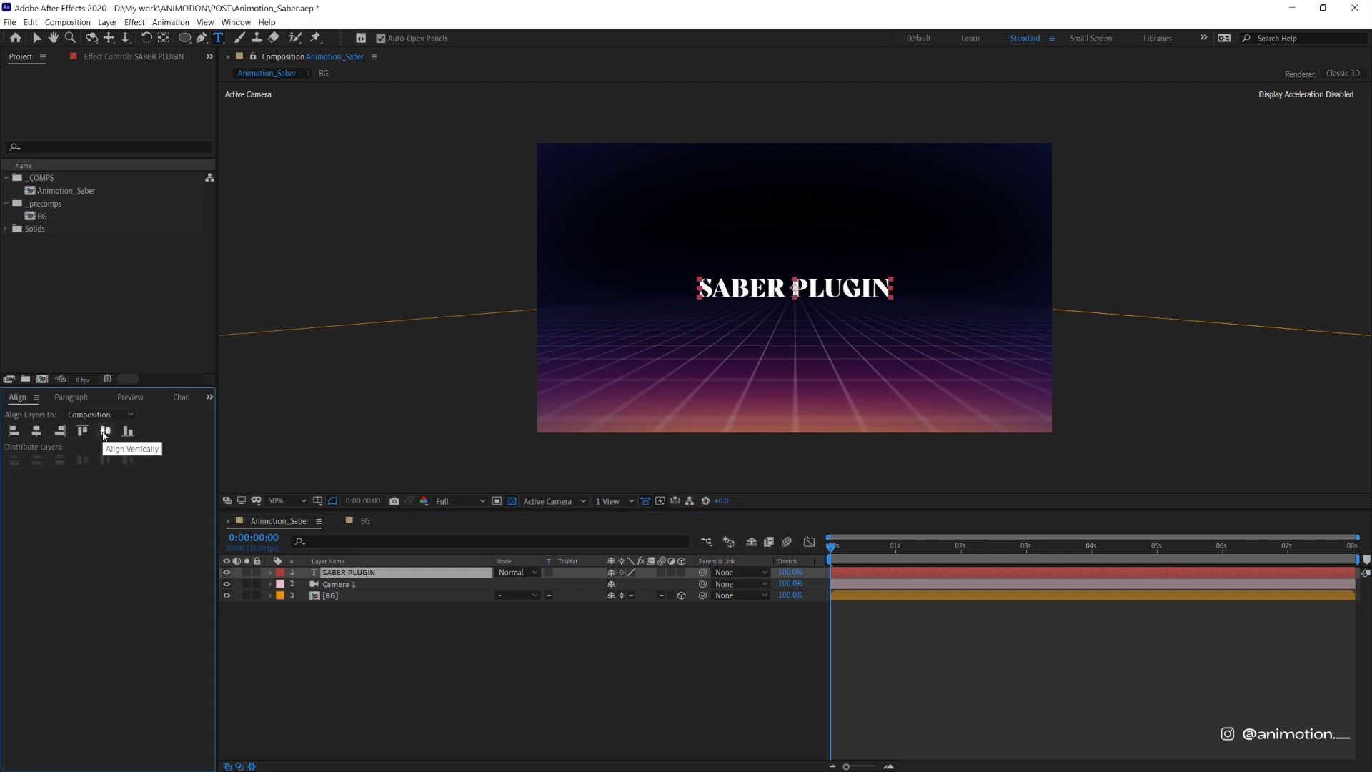
# - Scale the text layer to 150% after first trying 200%
pyautogui.press('s')
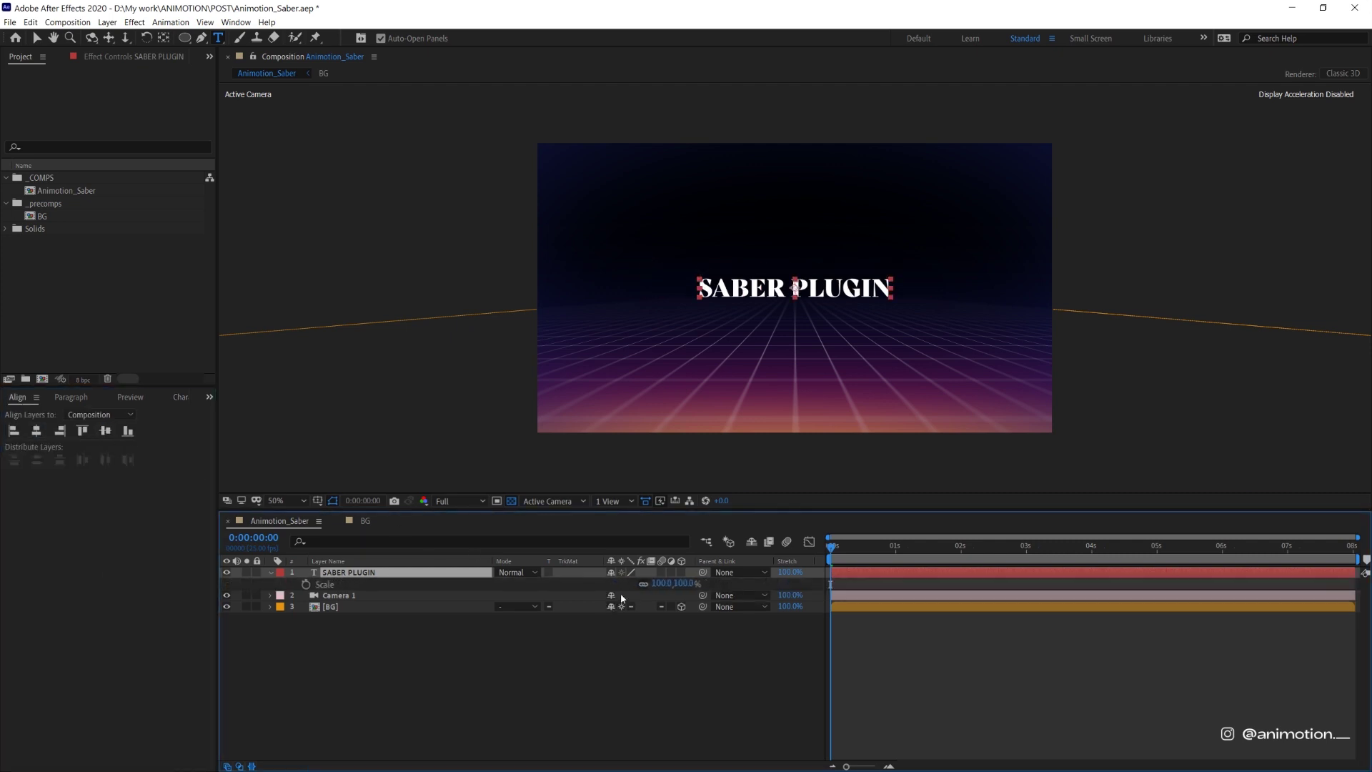
pyautogui.click(791, 583)
pyautogui.write('200')
pyautogui.press('Return')
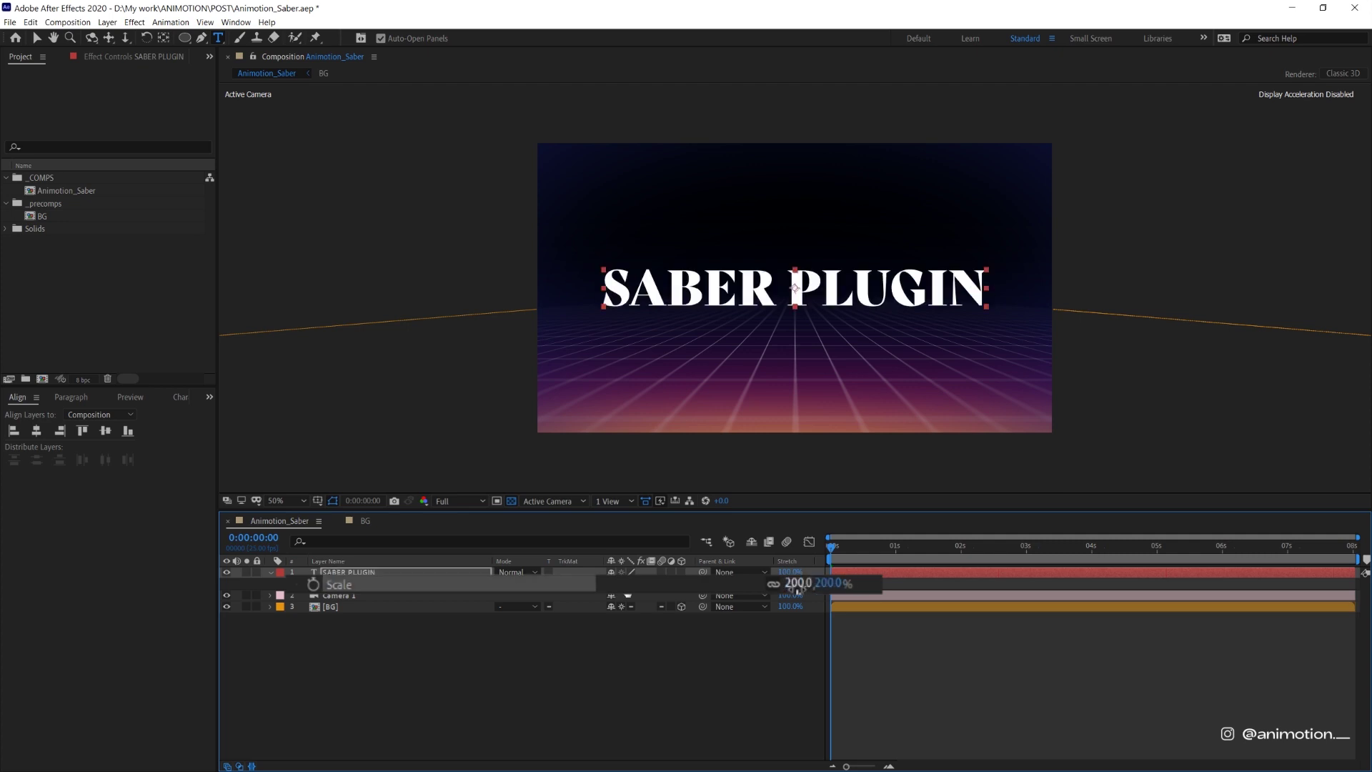
pyautogui.click(798, 590)
pyautogui.write('150')
pyautogui.press('Return')
pyautogui.click(538, 672)
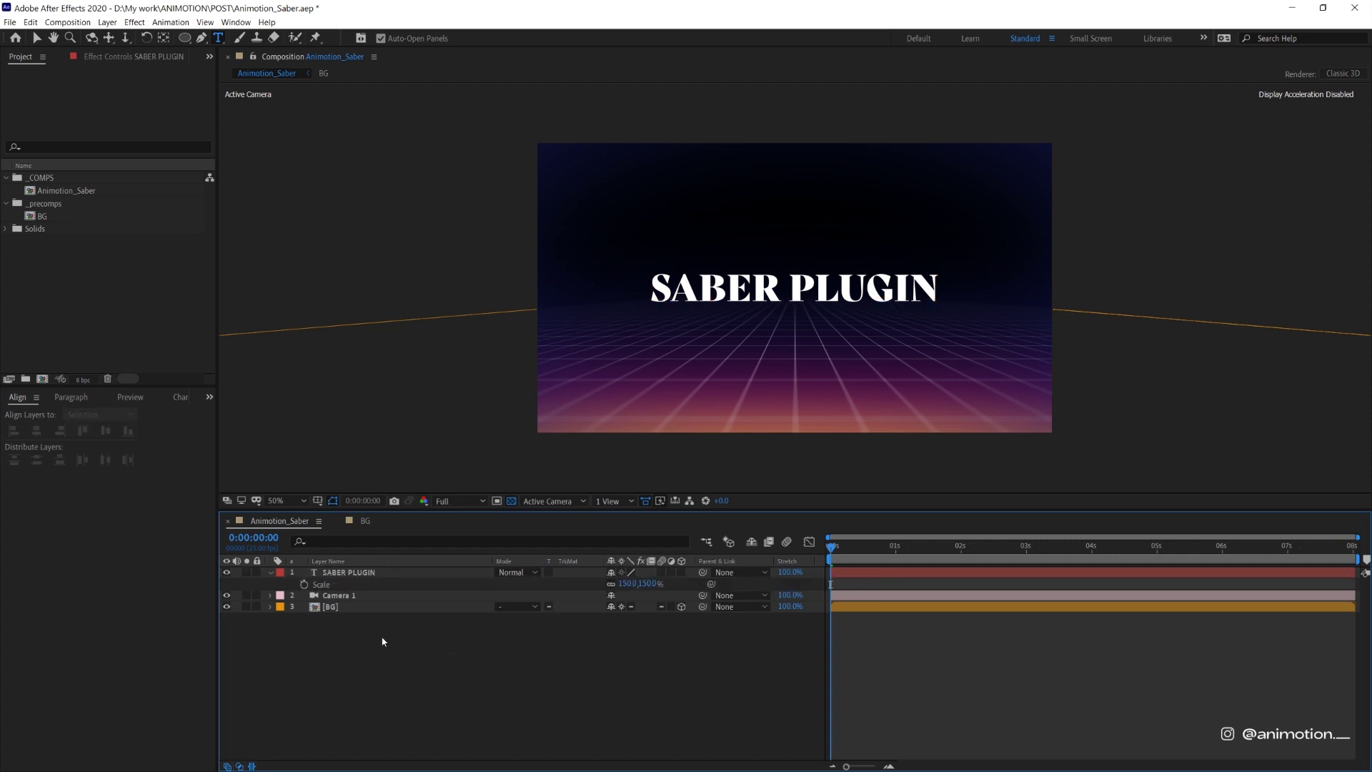
# - Create a new solid named SABER and give it a different label colour
pyautogui.rightClick(383, 724)
pyautogui.moveTo(427, 646)
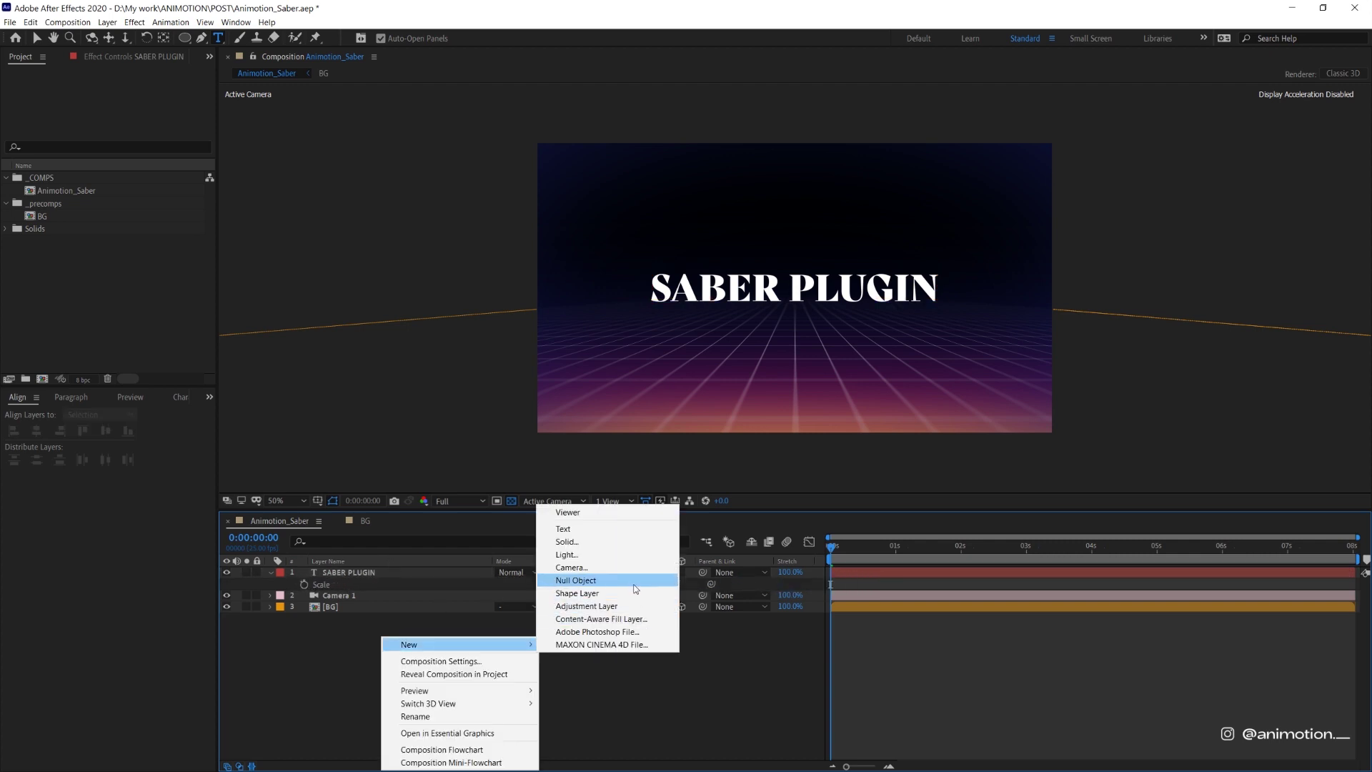
pyautogui.click(620, 541)
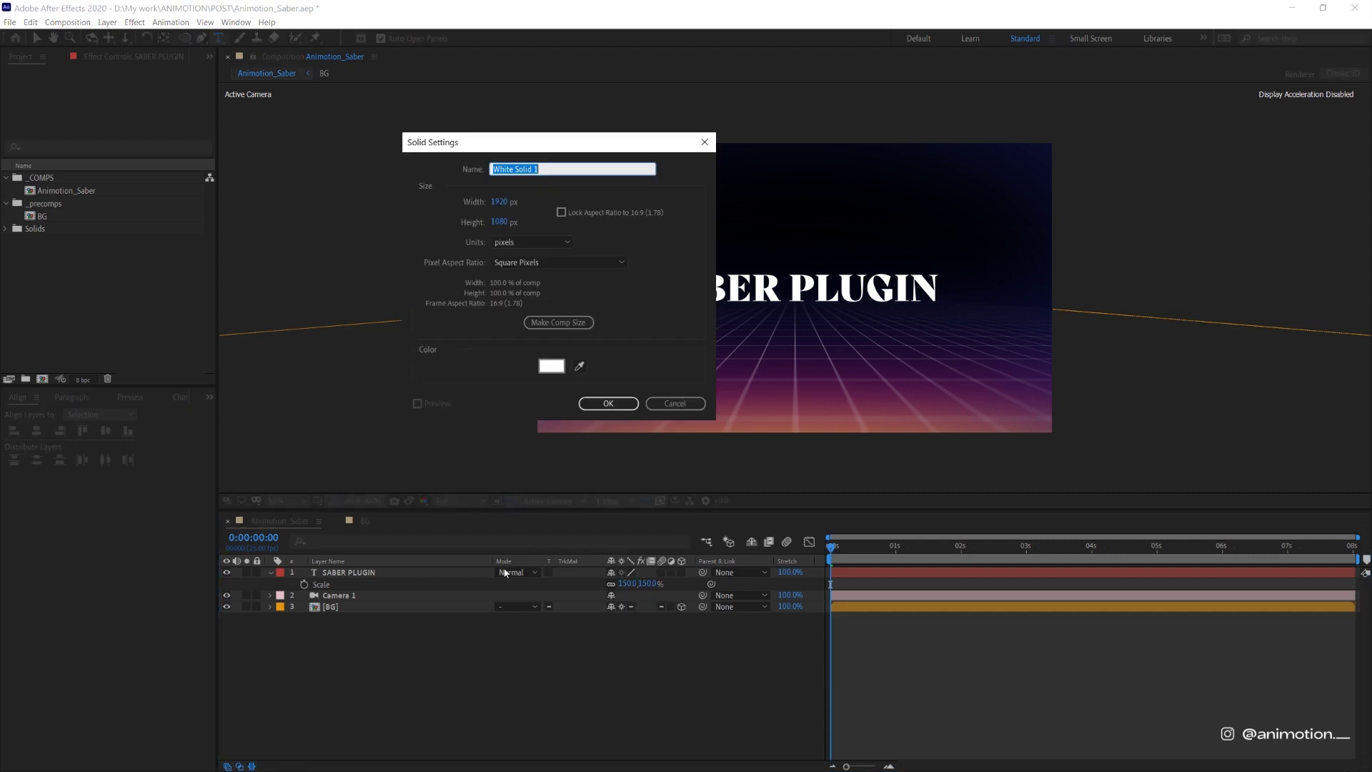
pyautogui.write('SABER')
pyautogui.press('Return')
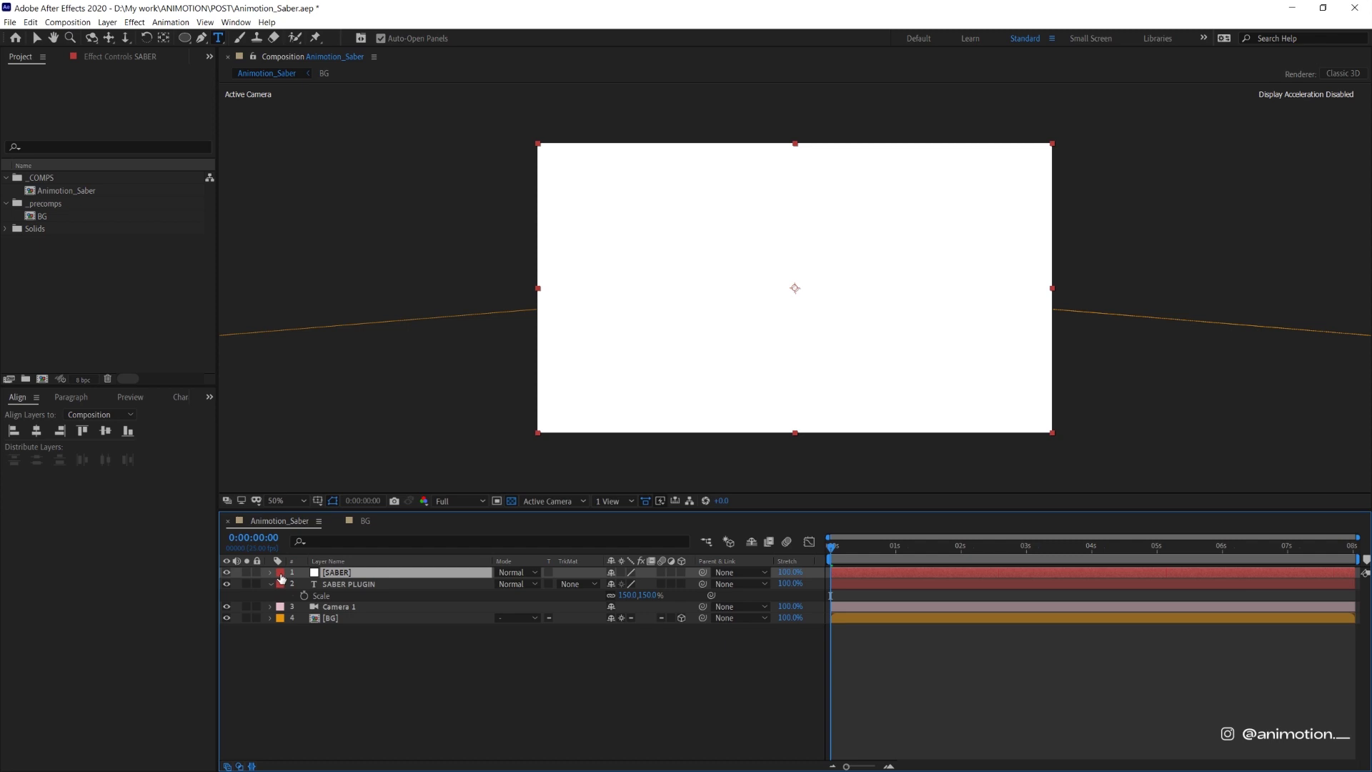
pyautogui.click(281, 578)
pyautogui.click(324, 508)
# - Find Saber in Effects & Presets and apply it to the SABER solid
pyautogui.click(209, 56)
pyautogui.click(229, 101)
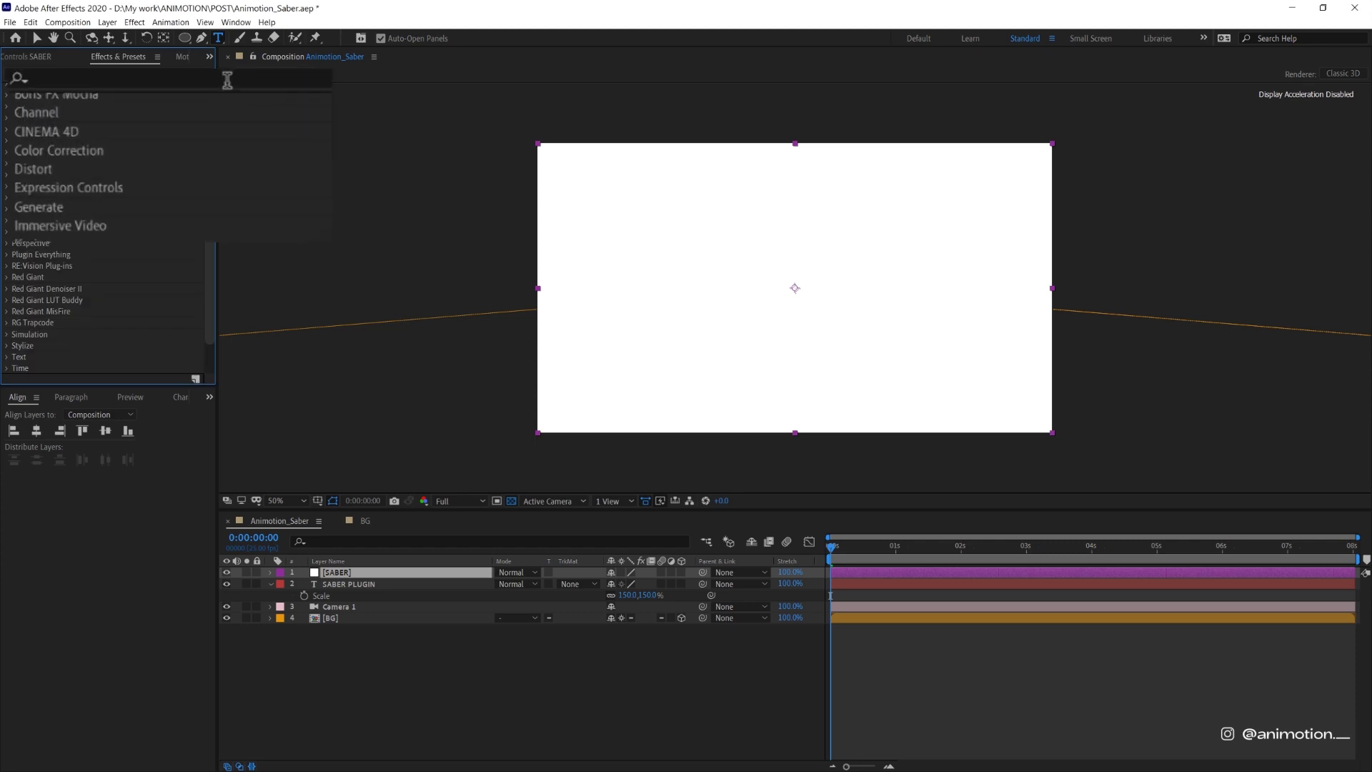
pyautogui.click(143, 73)
pyautogui.write('saber')
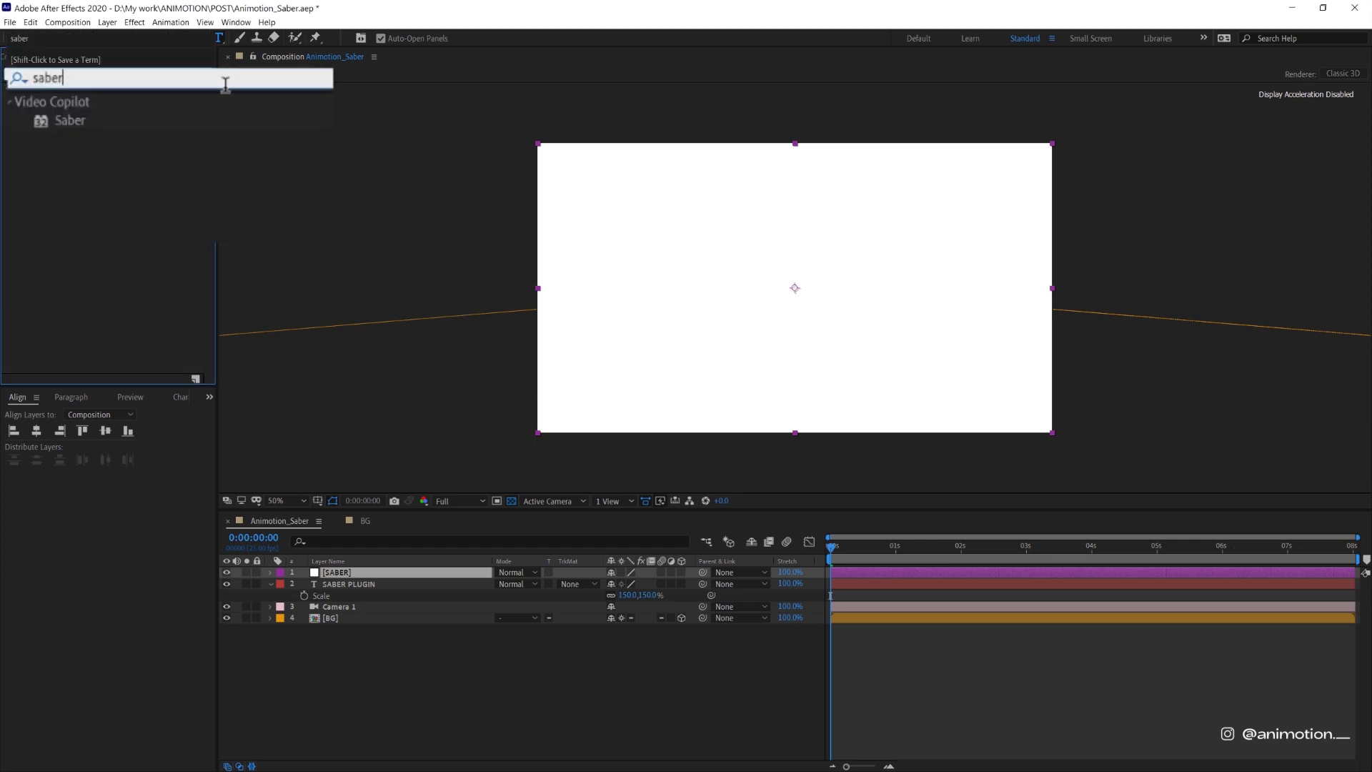
pyautogui.moveTo(63, 121); pyautogui.dragTo(330, 576)
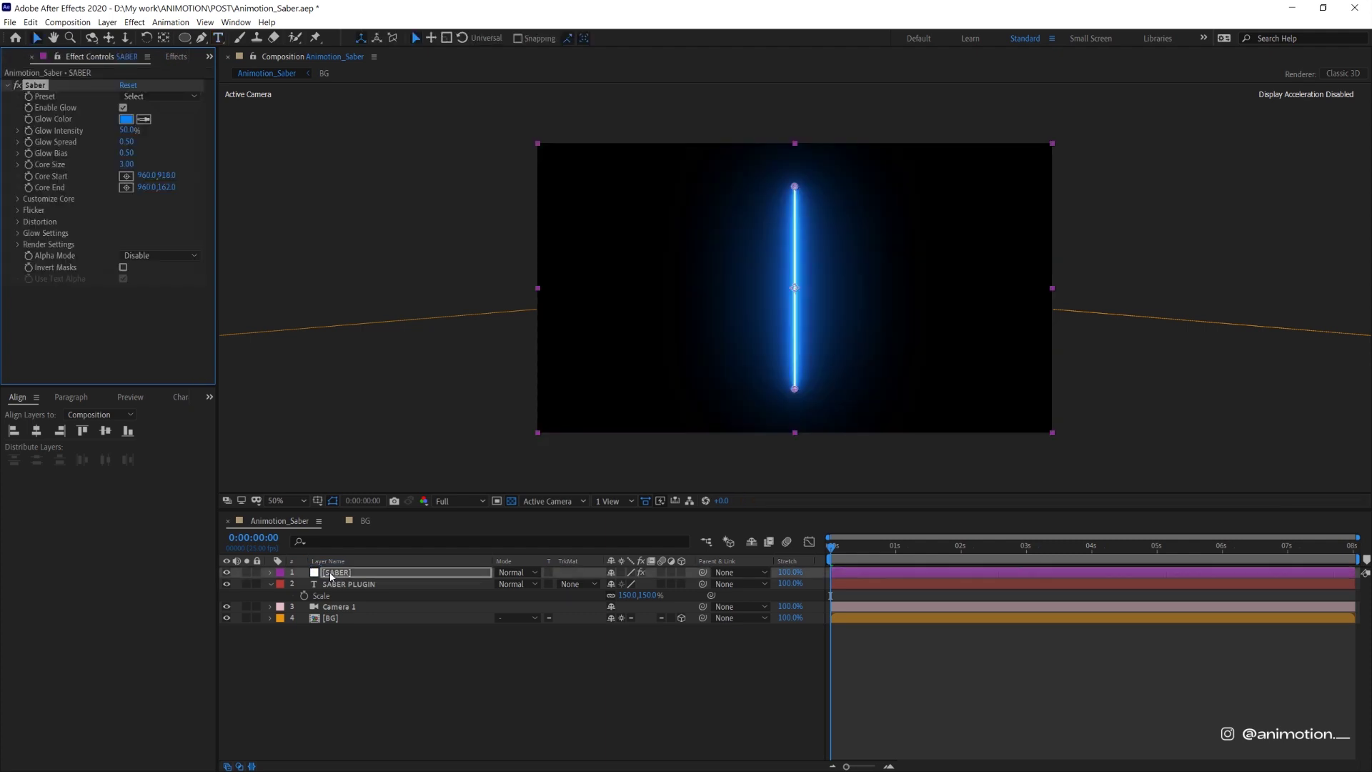
# - Under Customize Core, set Core Type to Text Layer using the SABER PLUGIN layer
pyautogui.click(141, 98)
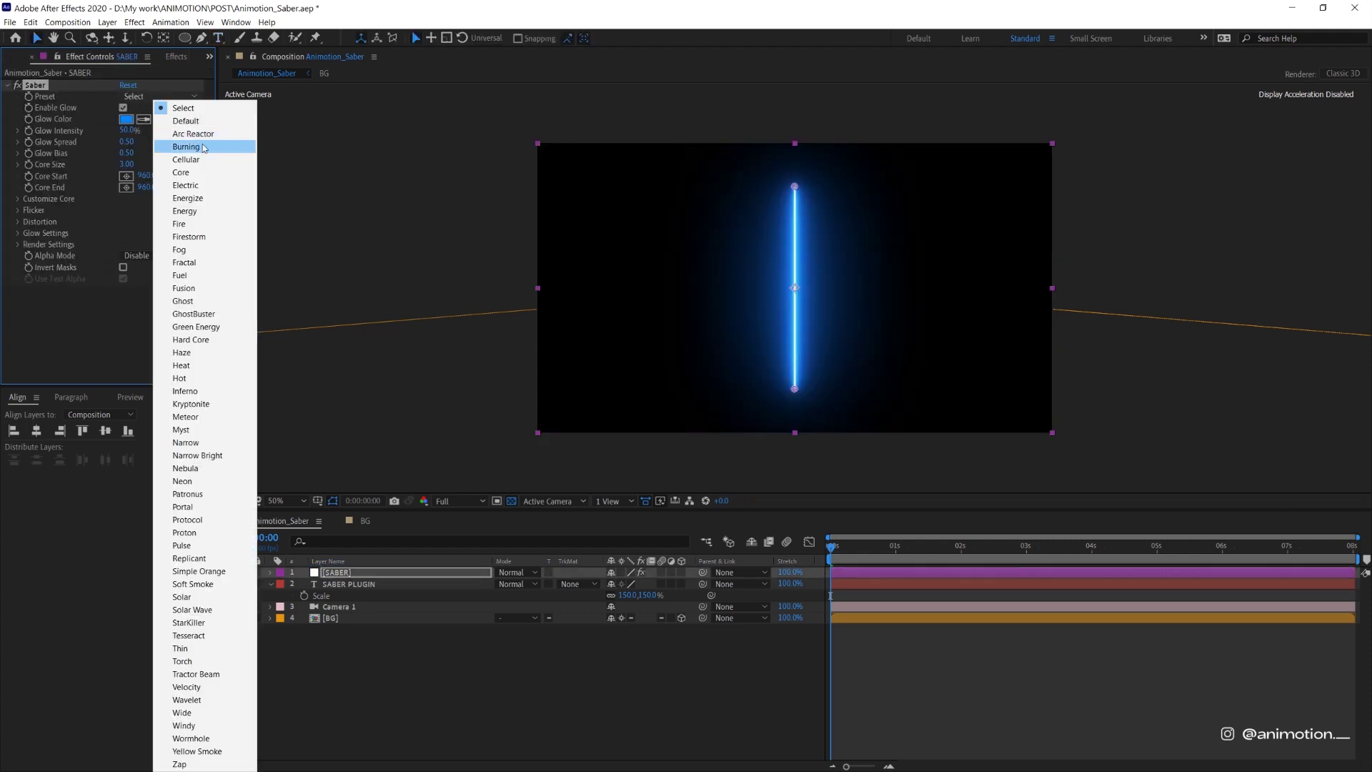
pyautogui.click(79, 333)
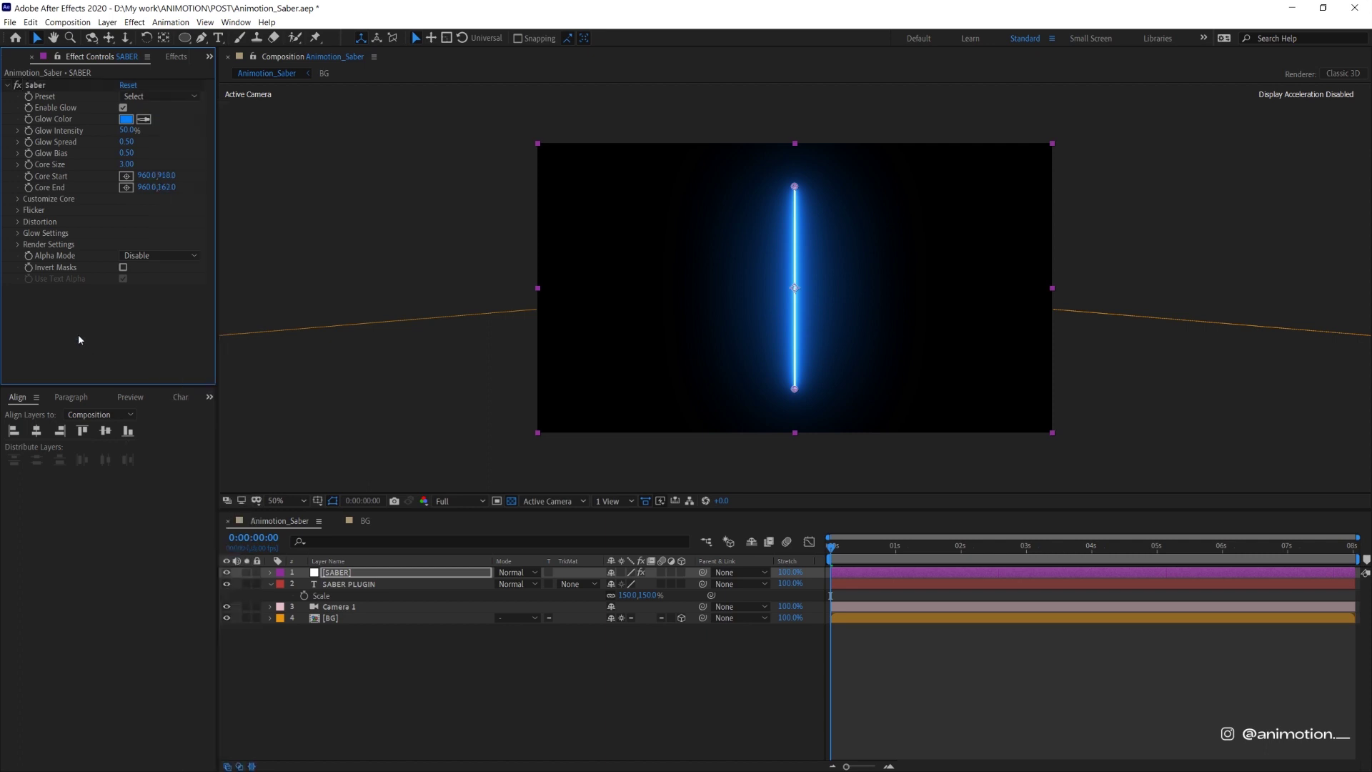
pyautogui.click(19, 200)
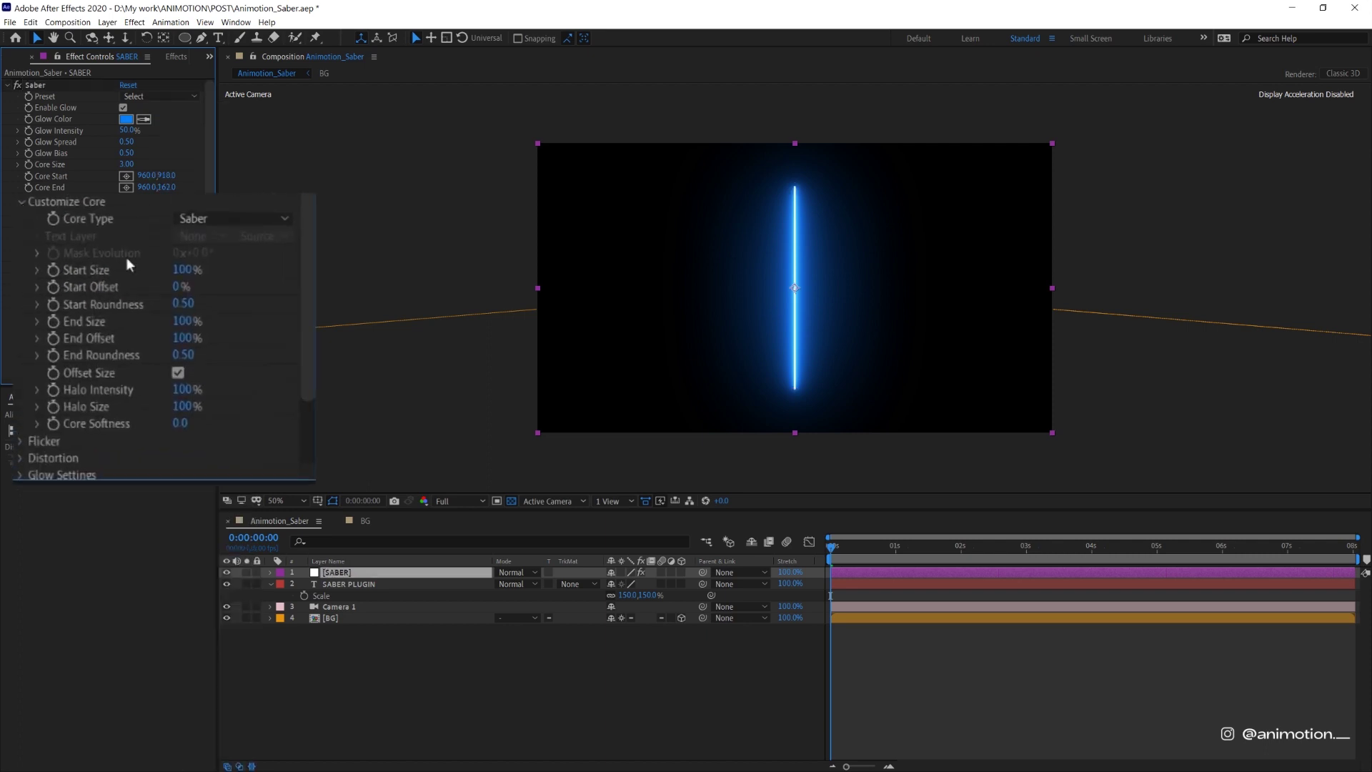
pyautogui.click(266, 221)
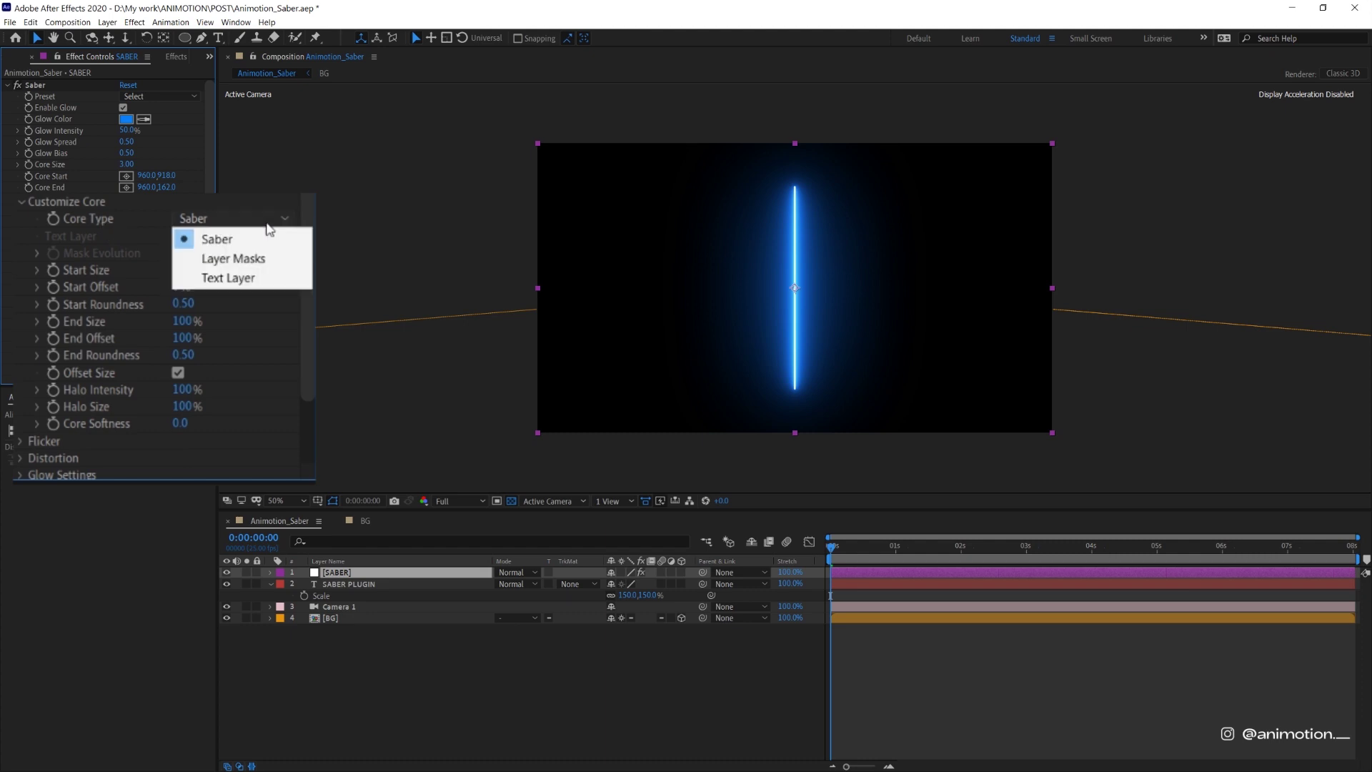
pyautogui.click(250, 279)
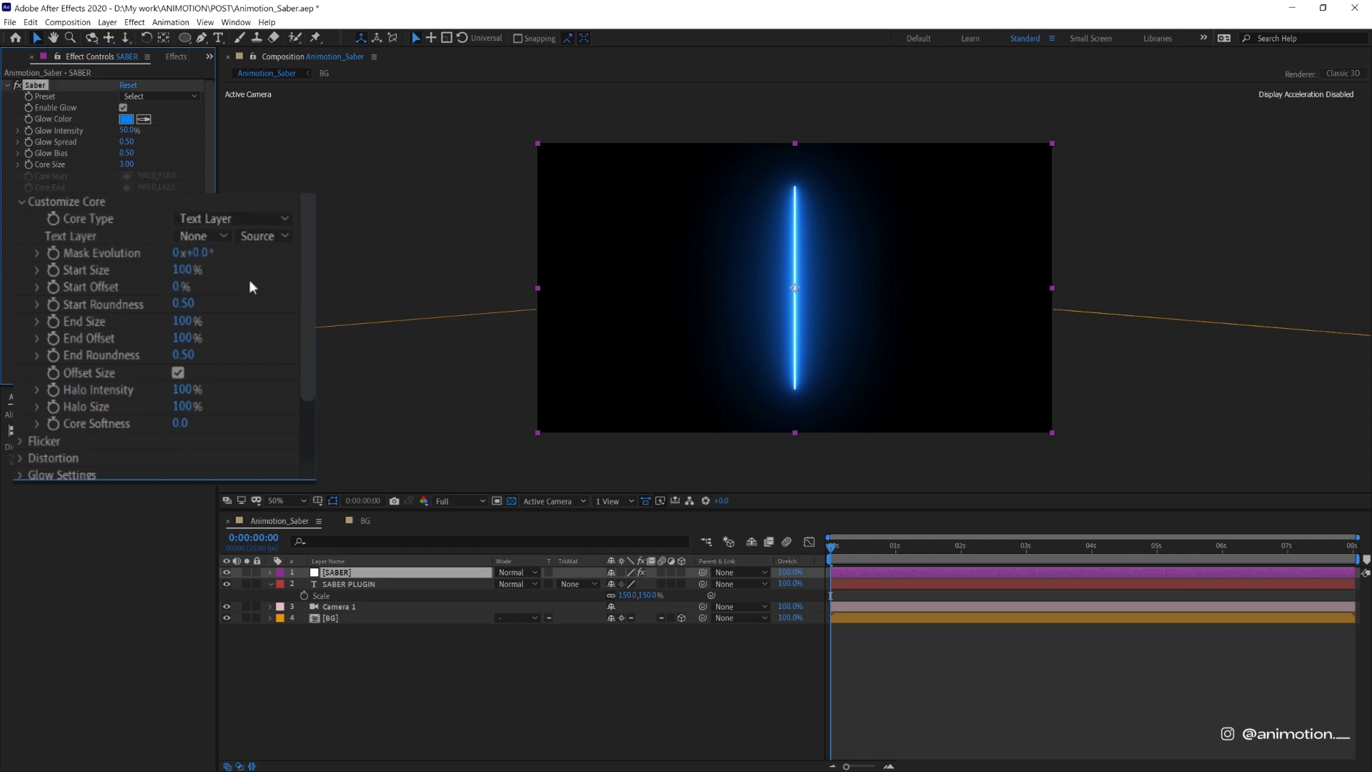
pyautogui.click(200, 237)
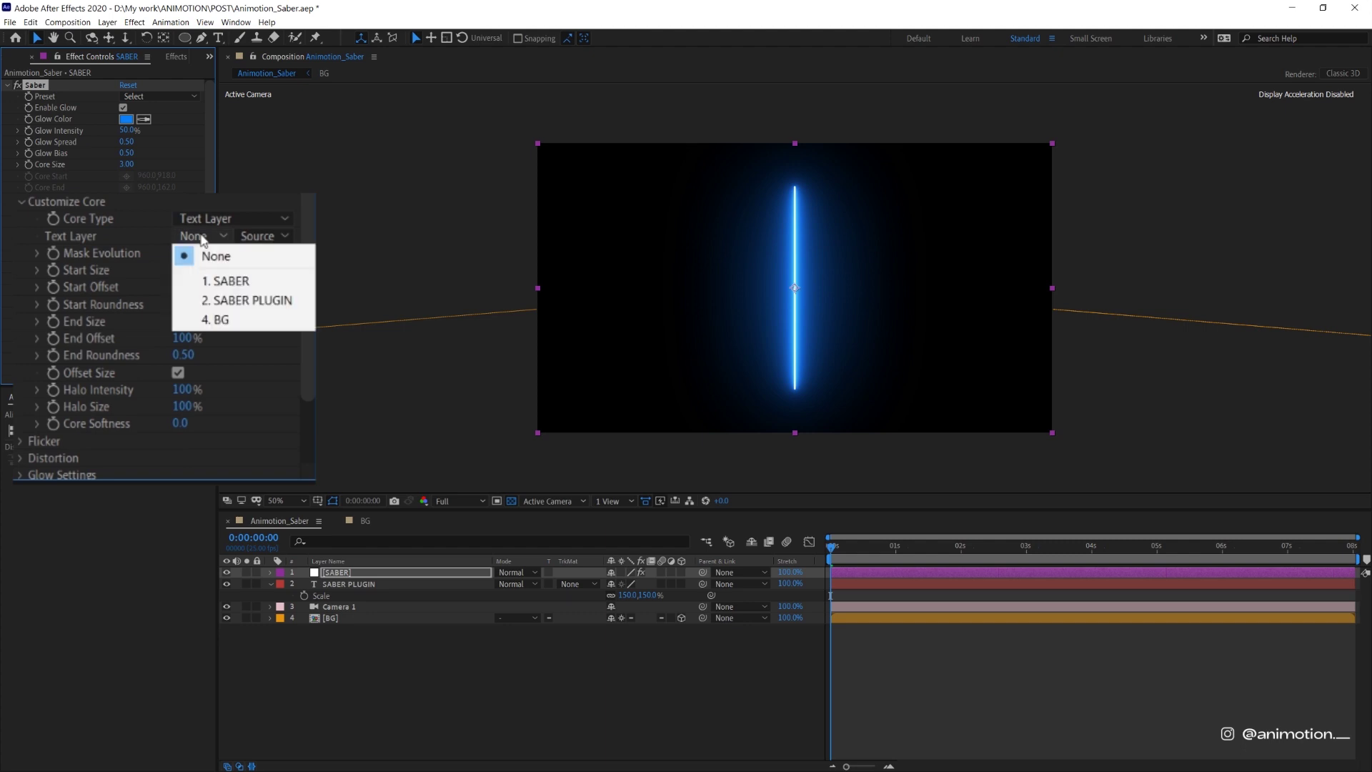
pyautogui.click(283, 309)
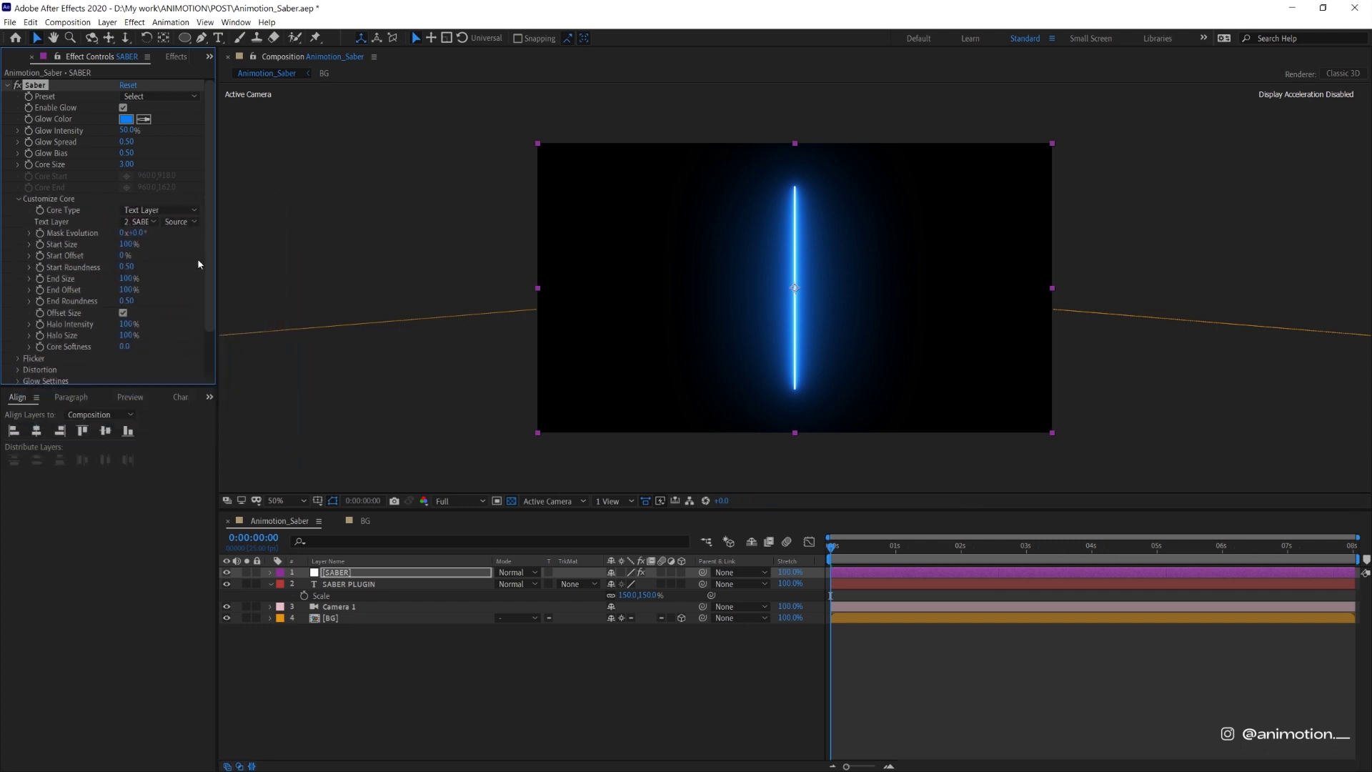
# - Try Saber presets from Arc Reactor to Nebula, settle on Narrow Bright, and zoom to 200%
pyautogui.click(179, 98)
pyautogui.click(183, 133)
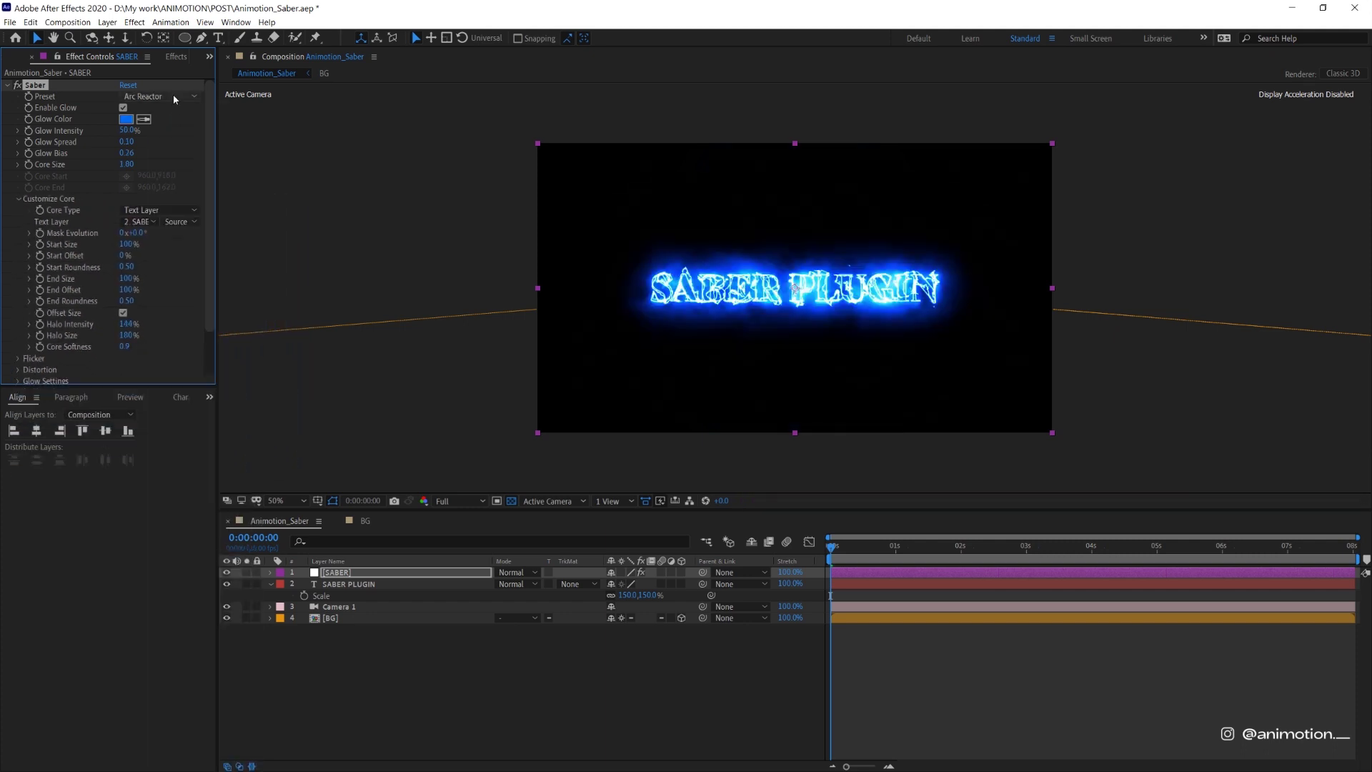
pyautogui.click(173, 94)
pyautogui.click(184, 146)
pyautogui.click(175, 96)
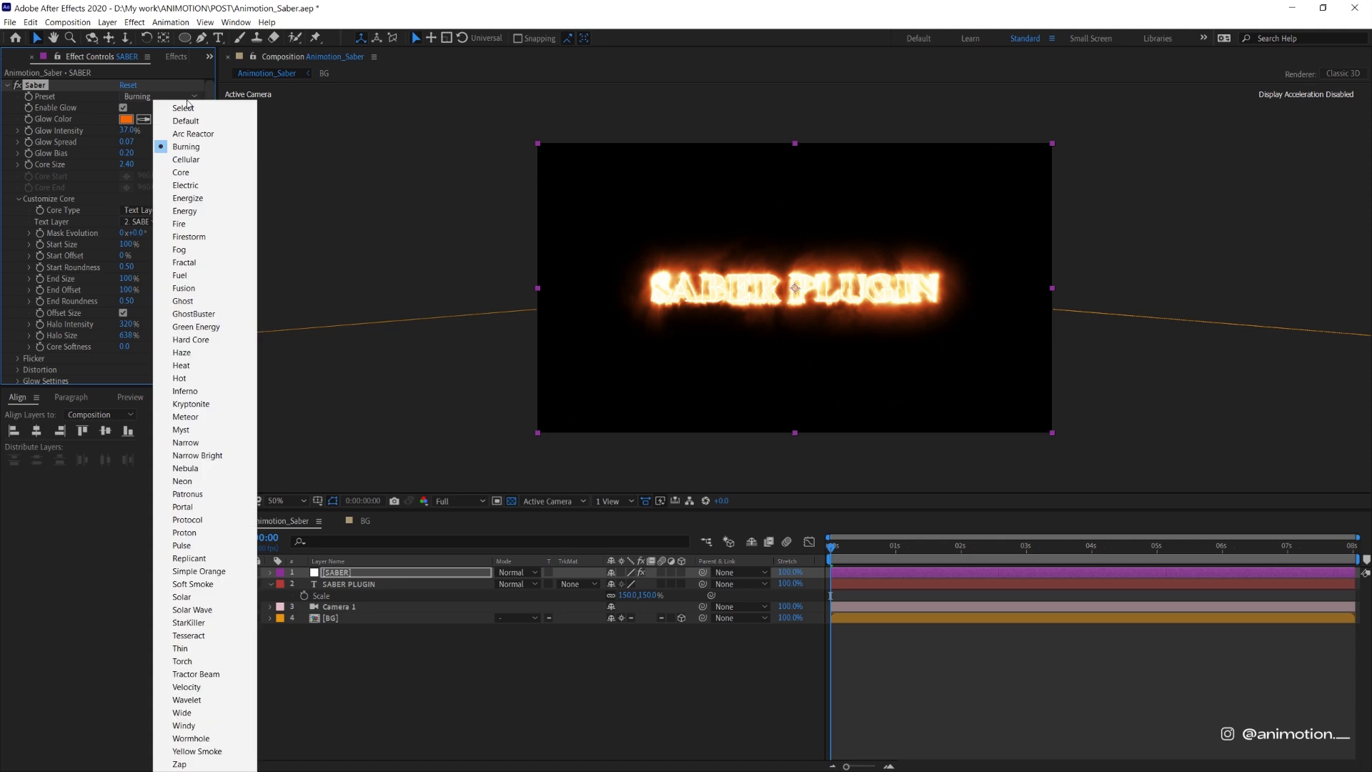
pyautogui.click(198, 159)
pyautogui.click(187, 99)
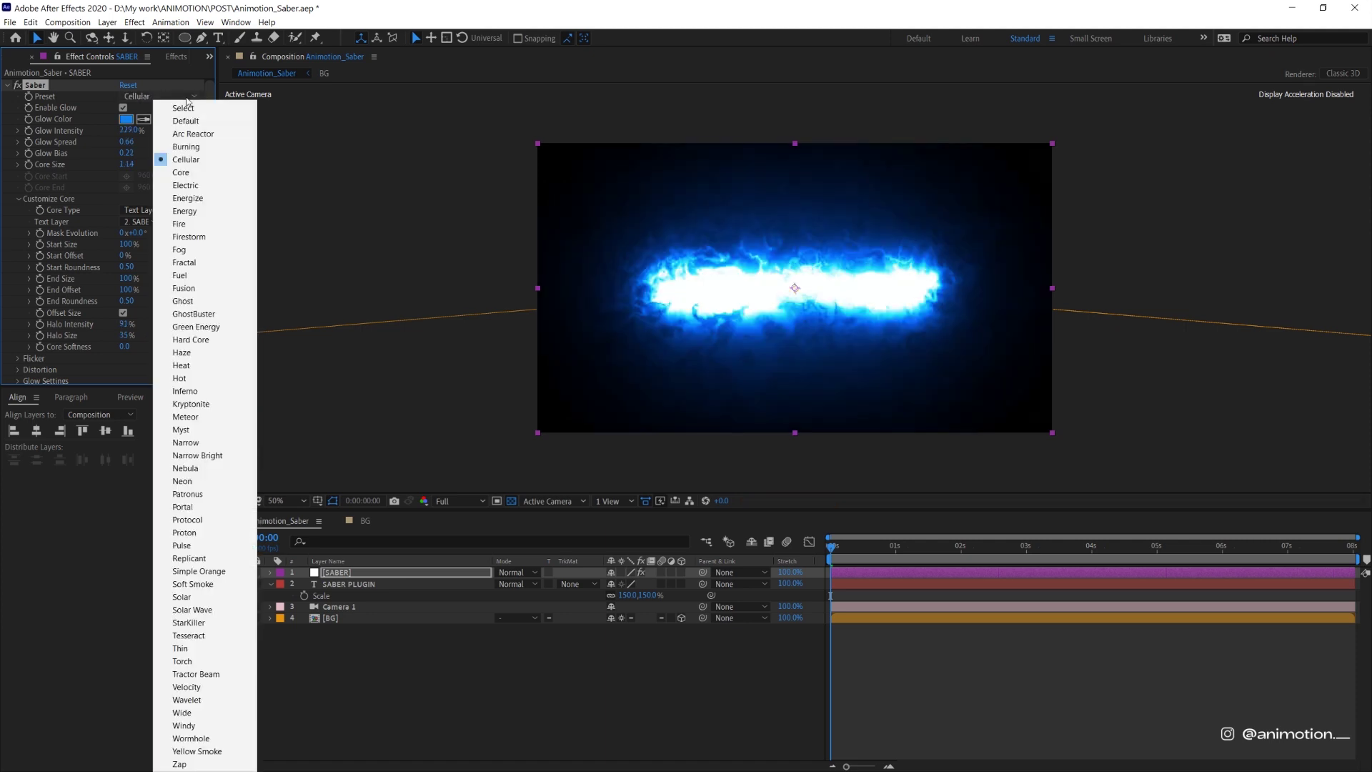
pyautogui.click(184, 210)
pyautogui.click(175, 97)
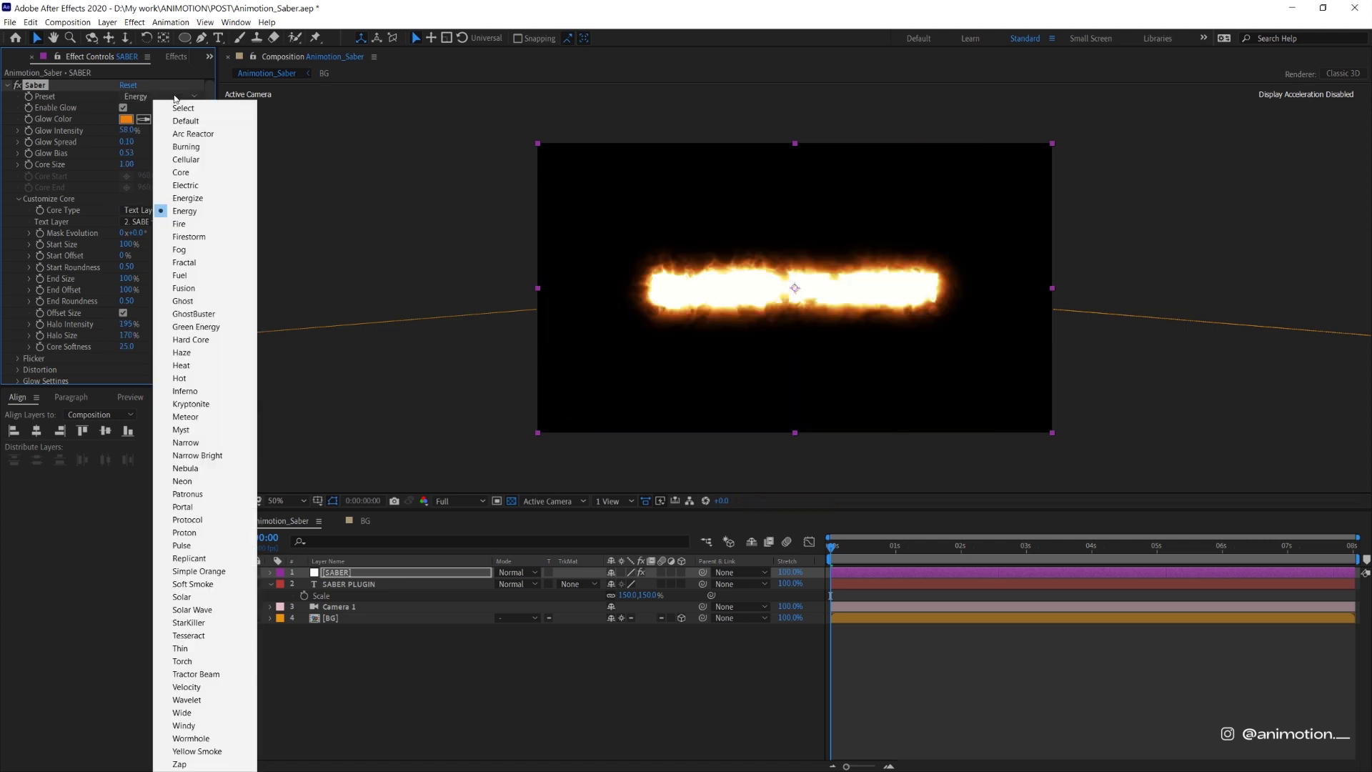
pyautogui.click(179, 174)
pyautogui.click(174, 102)
pyautogui.click(182, 427)
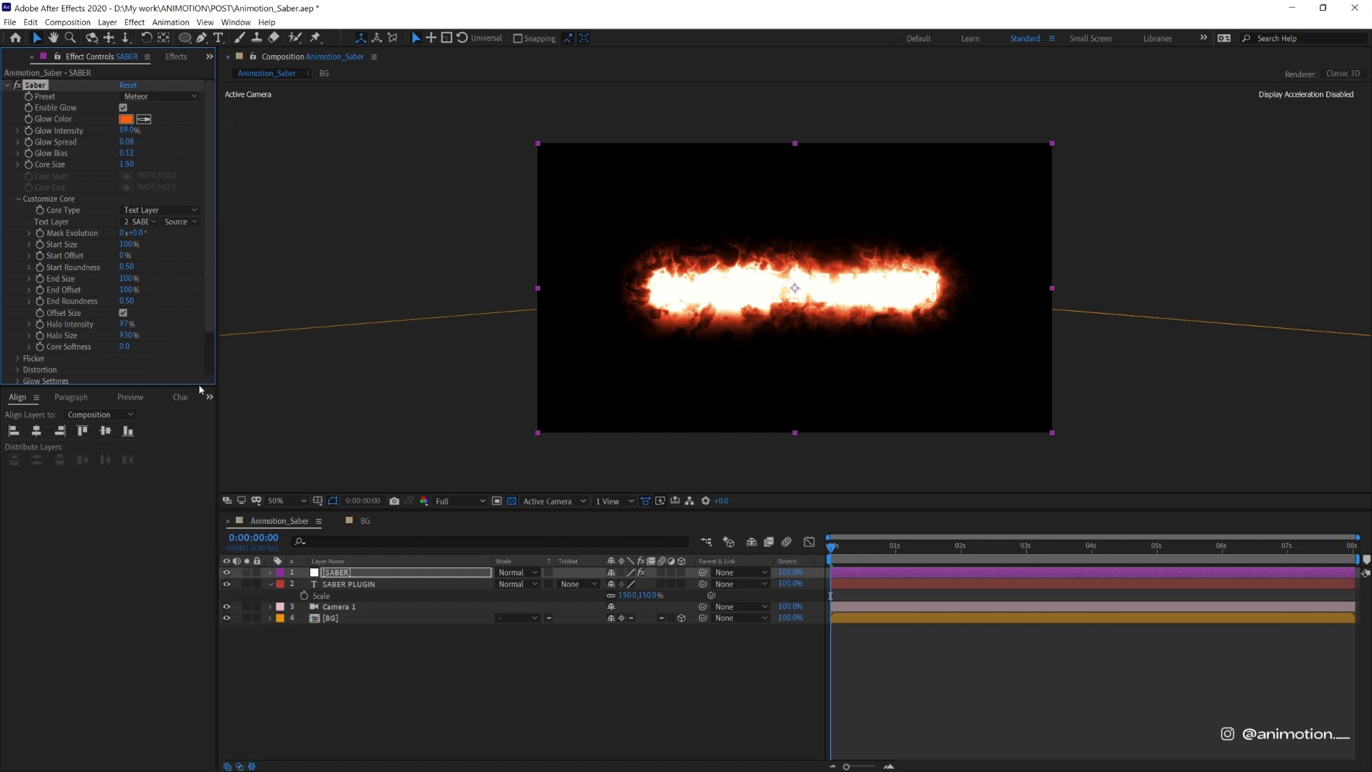
pyautogui.click(175, 98)
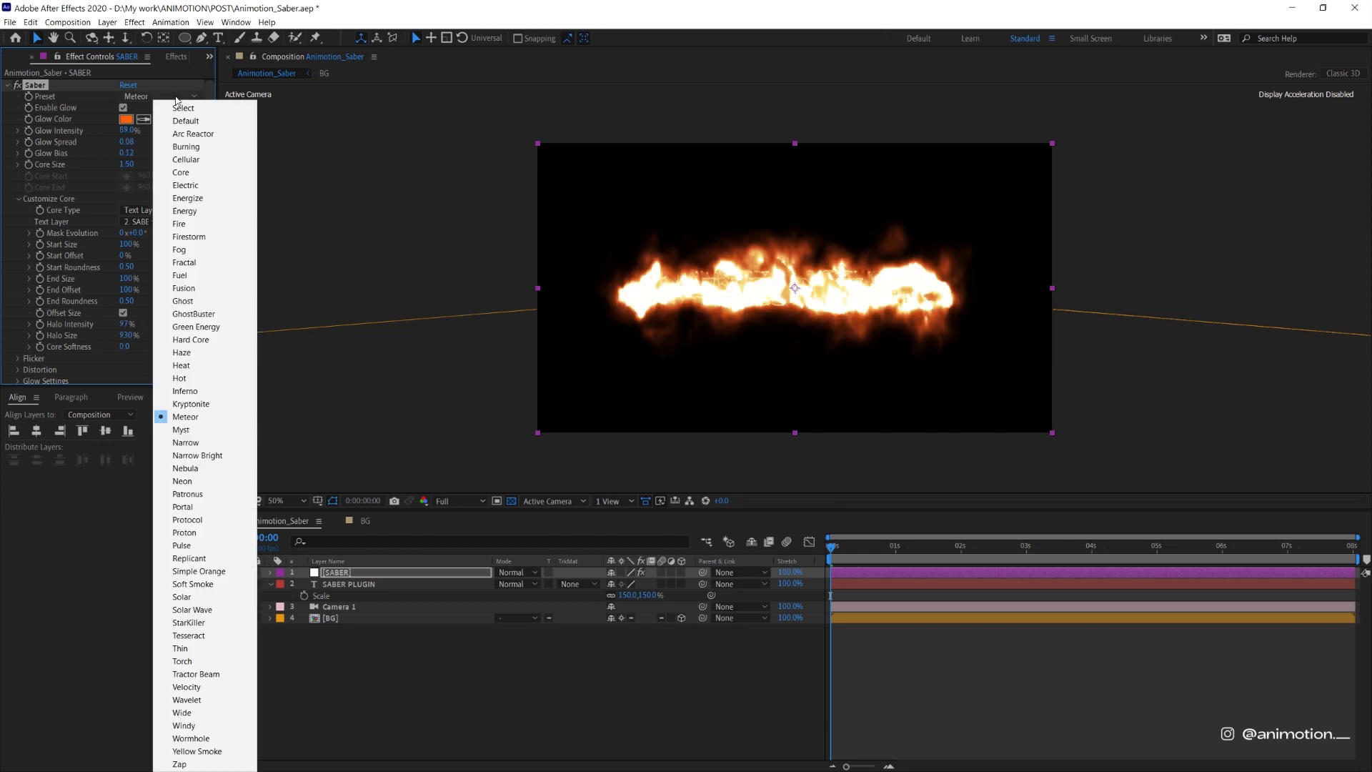
pyautogui.click(209, 475)
pyautogui.click(179, 92)
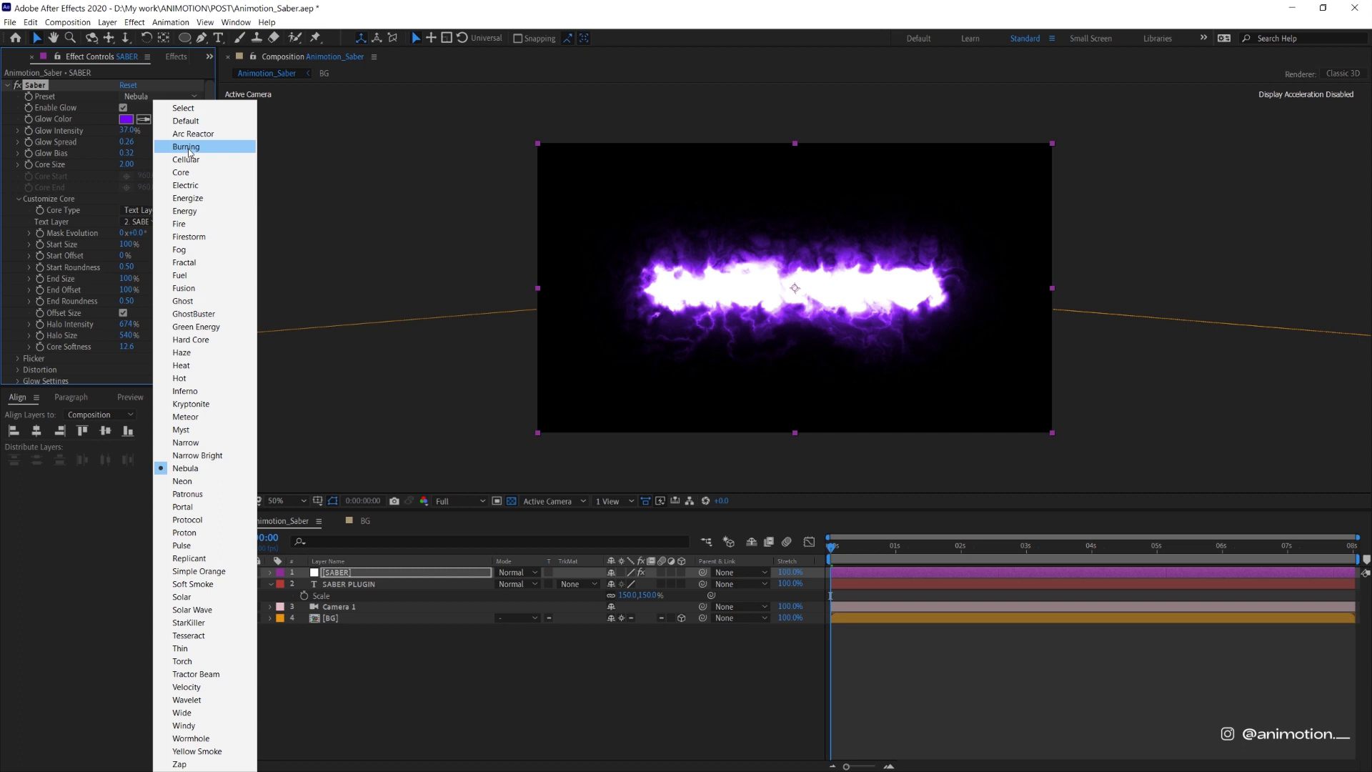
pyautogui.click(231, 461)
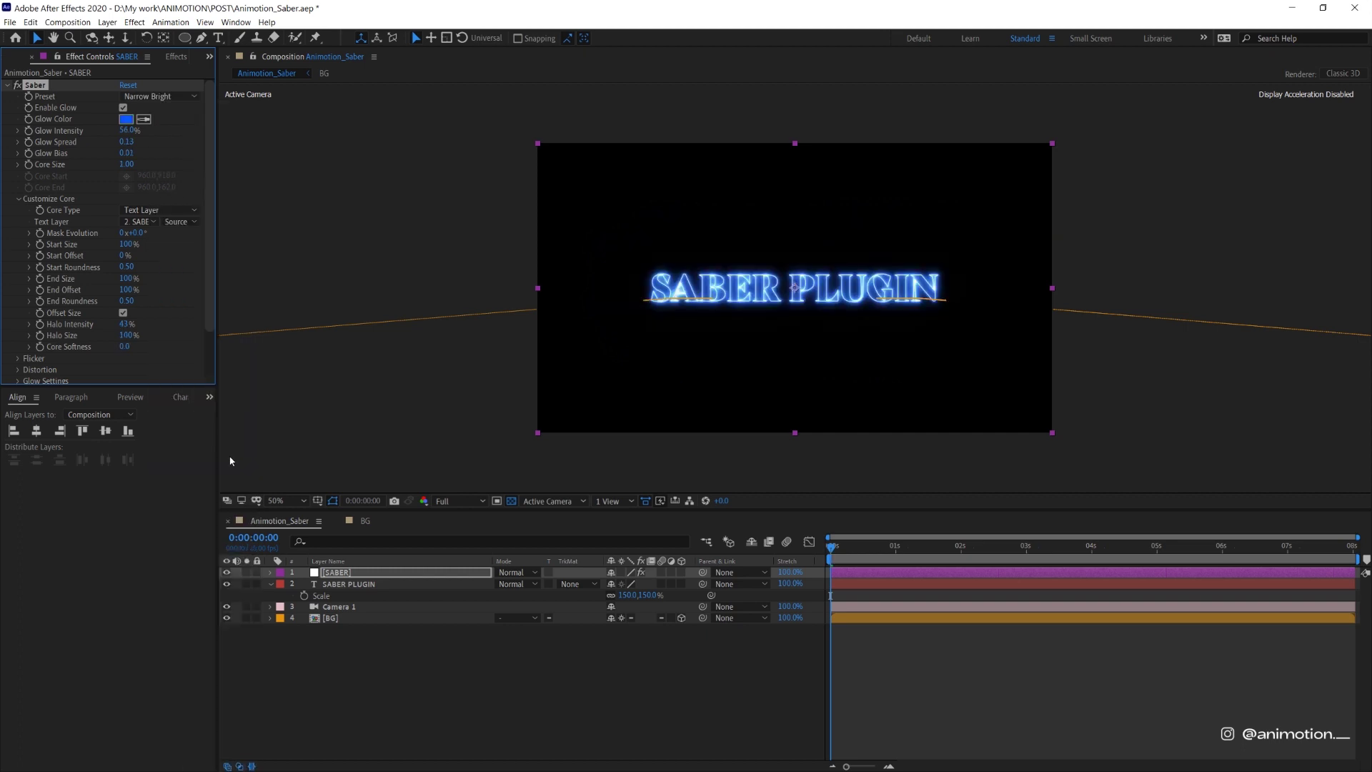
pyautogui.press('/')
pyautogui.press('.')
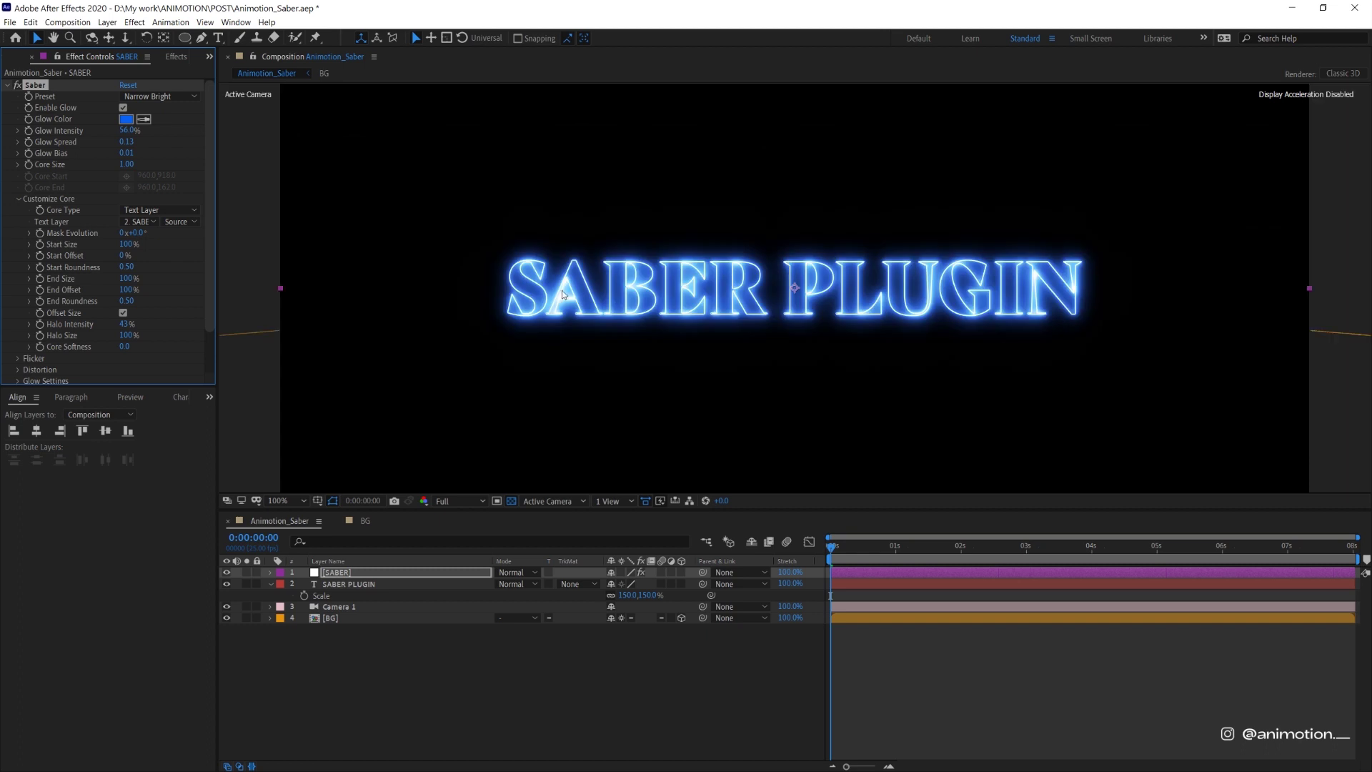
# - Compare the Default preset, return to Narrow Bright, and change the glow colour to red FF0000
pyautogui.click(161, 96)
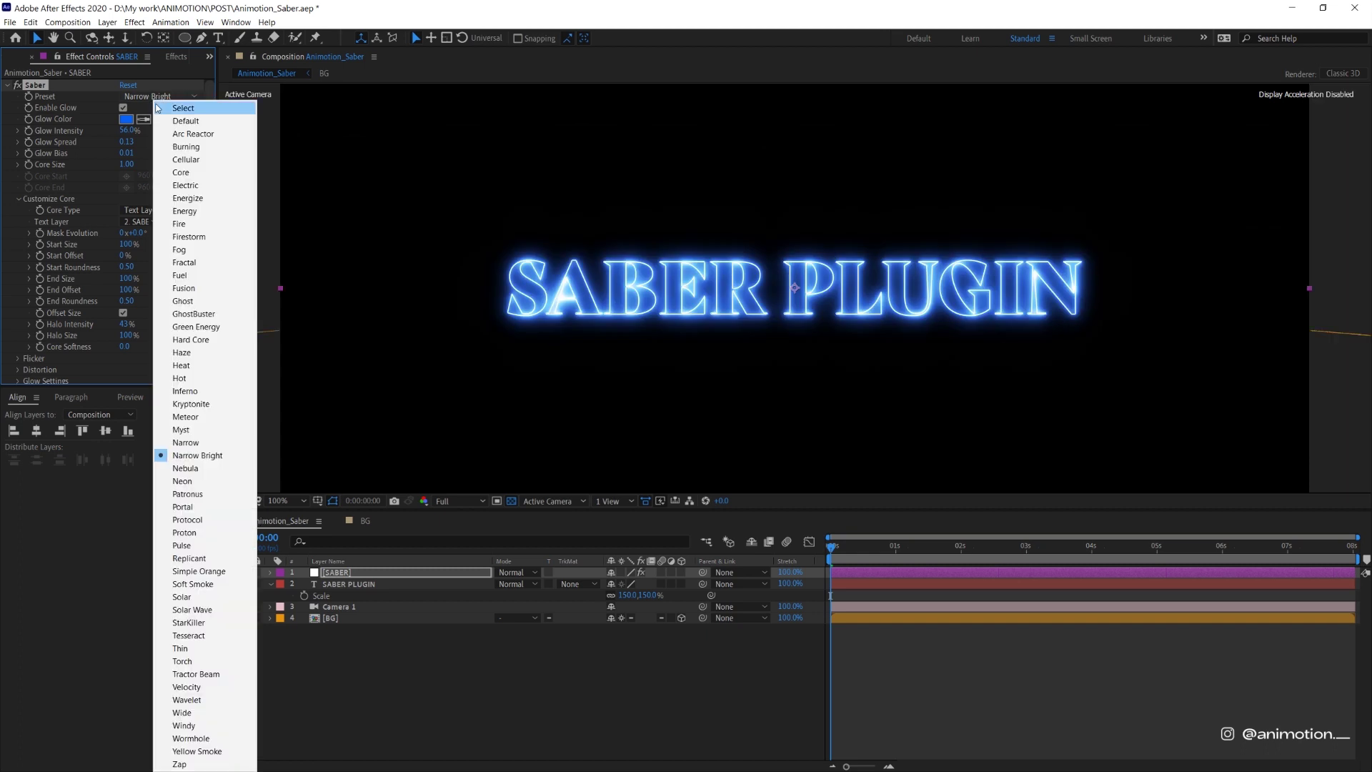
pyautogui.click(191, 126)
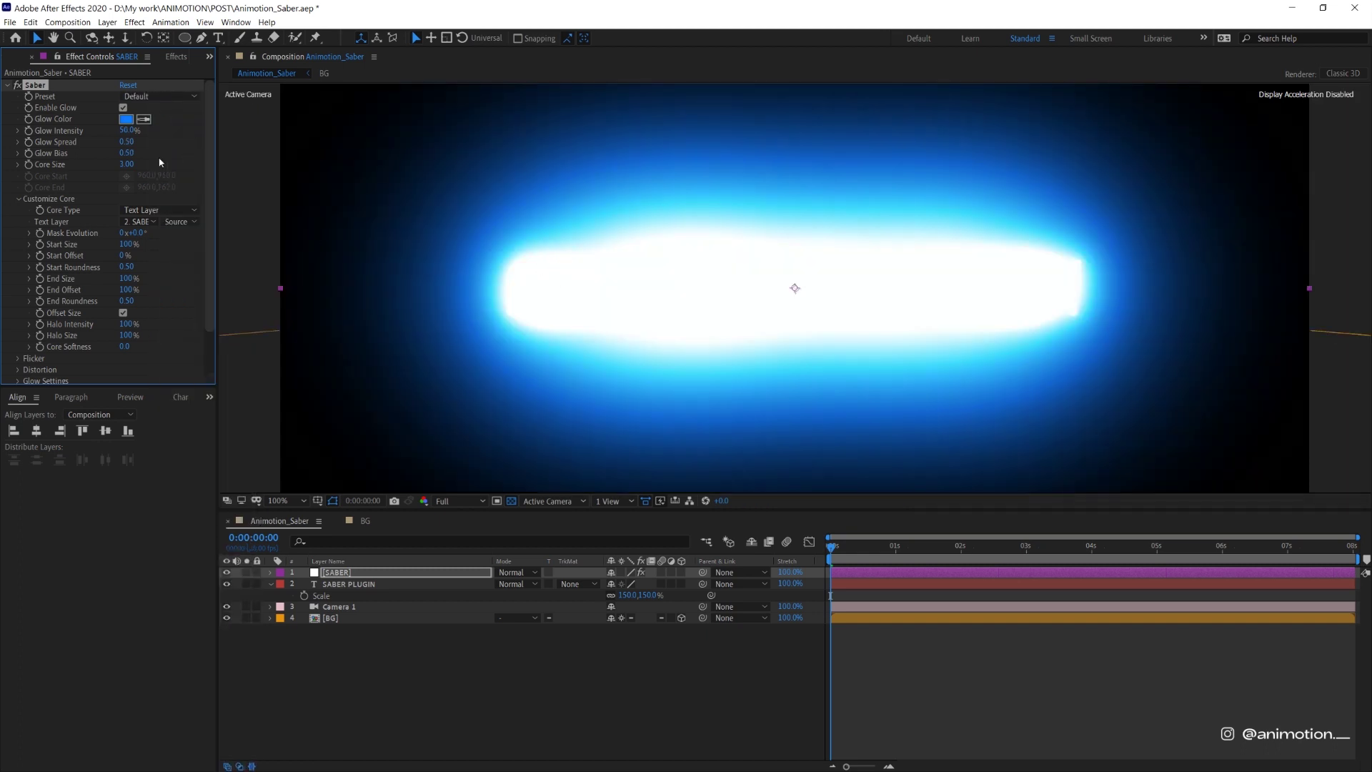
pyautogui.click(128, 131)
pyautogui.press('Return')
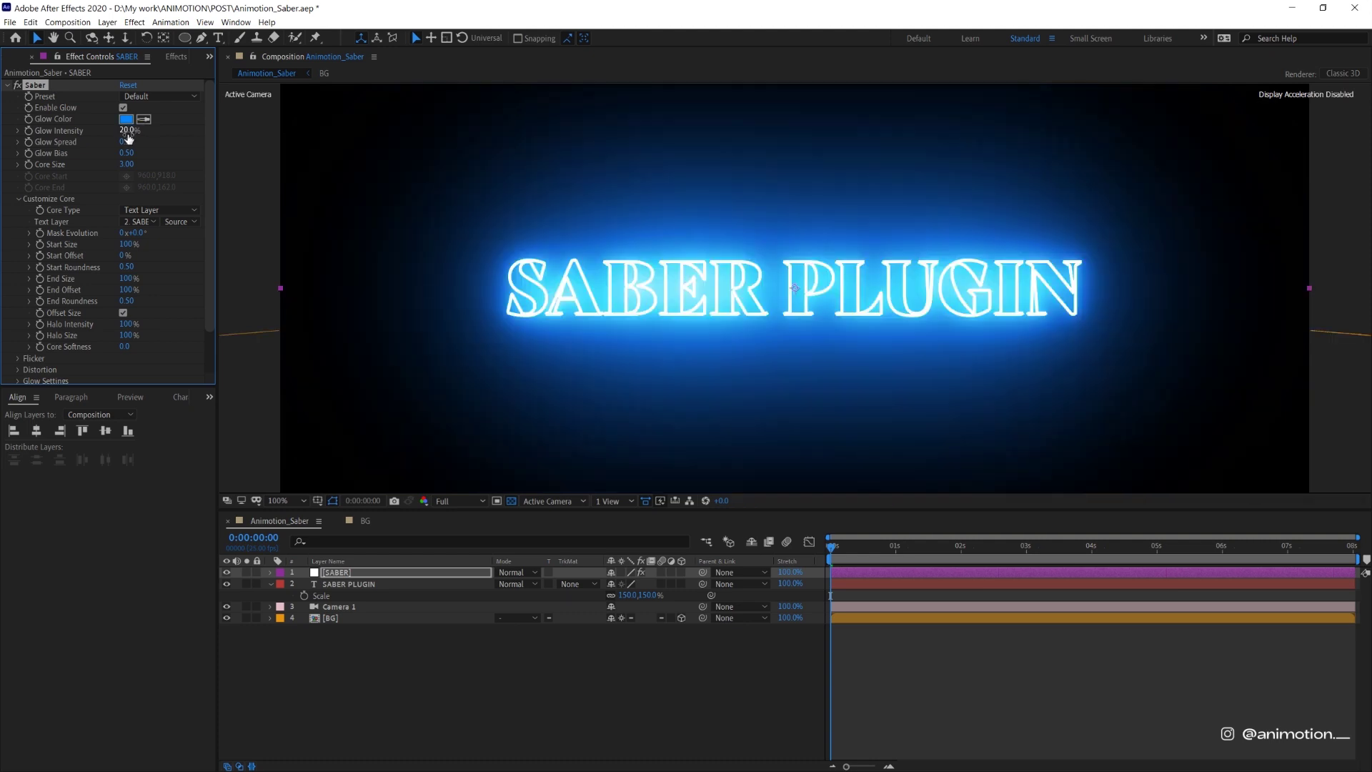
pyautogui.click(168, 99)
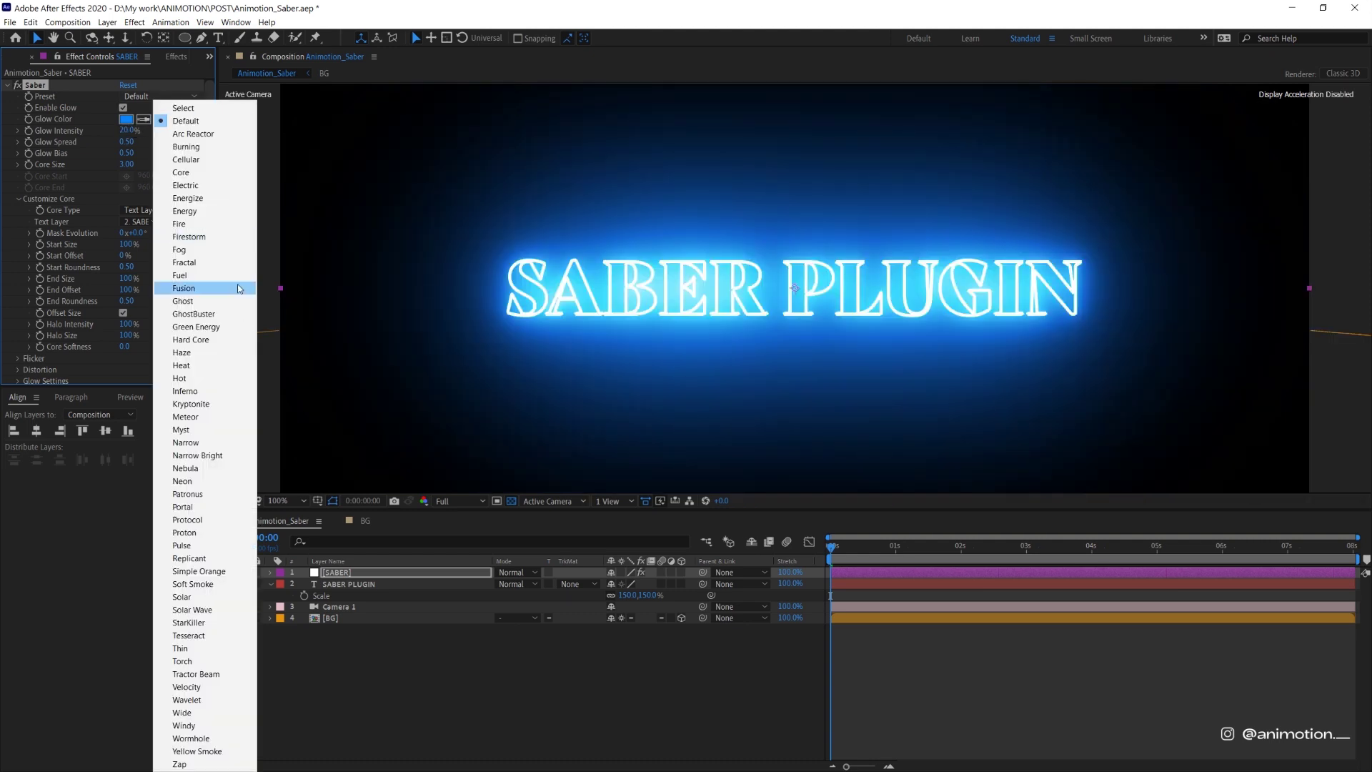
pyautogui.click(241, 456)
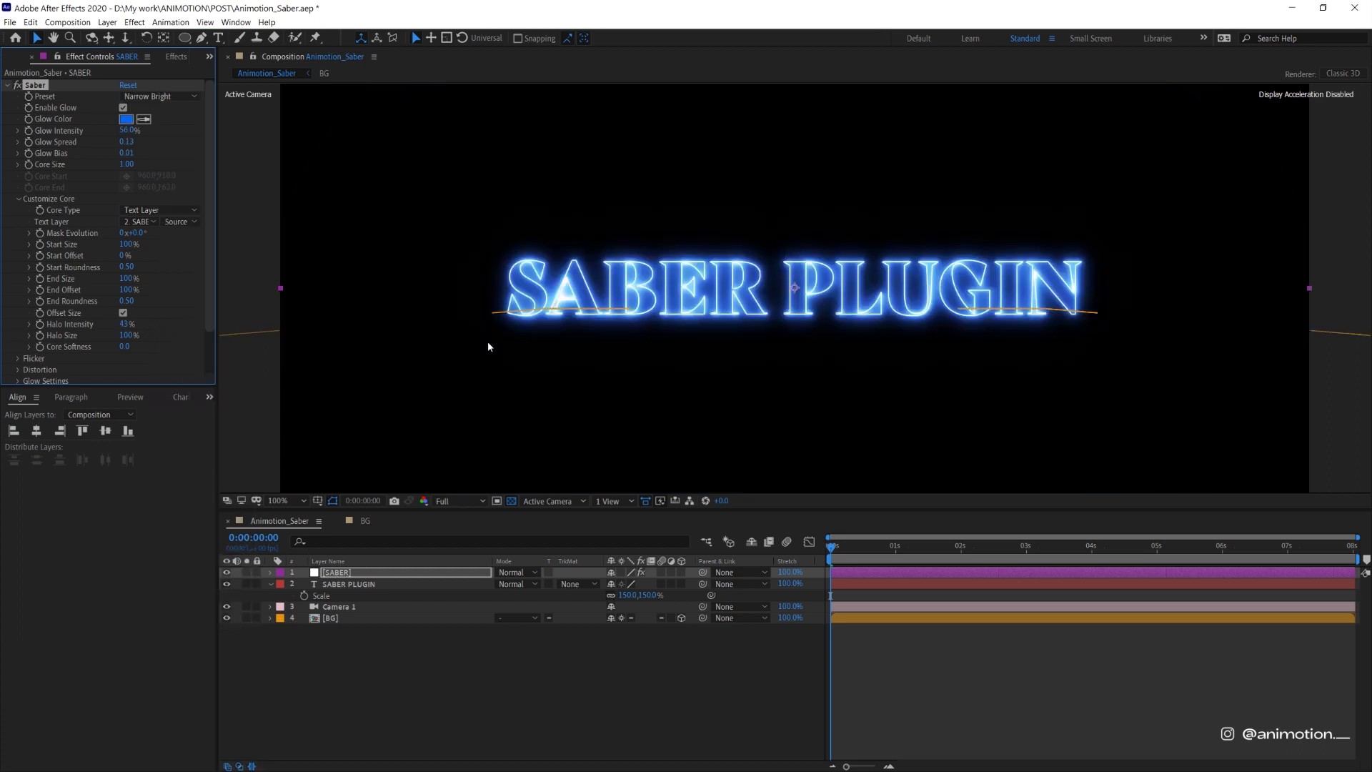
pyautogui.click(126, 120)
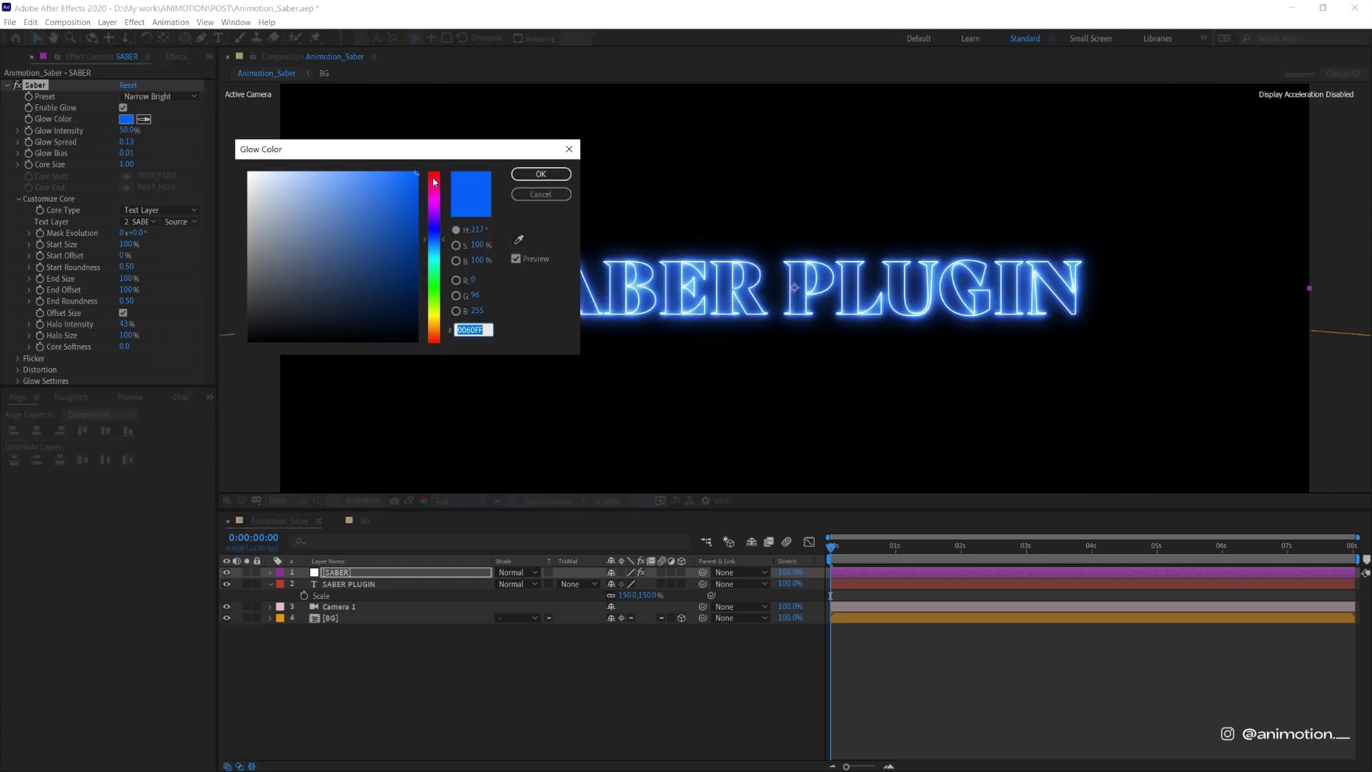
pyautogui.moveTo(434, 180); pyautogui.dragTo(434, 171)
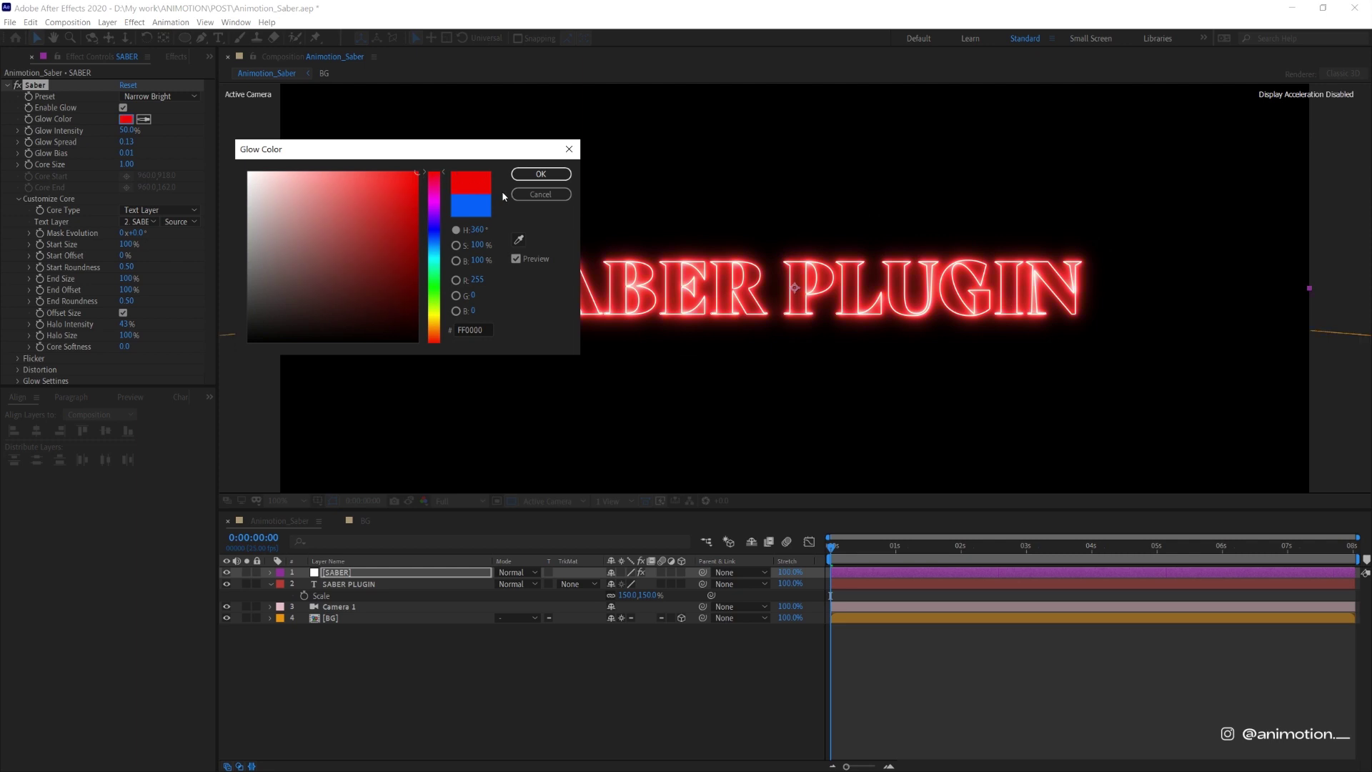
# - Confirm the red glow colour and set Glow Spread 0.15 and Glow Intensity 40%
pyautogui.click(541, 174)
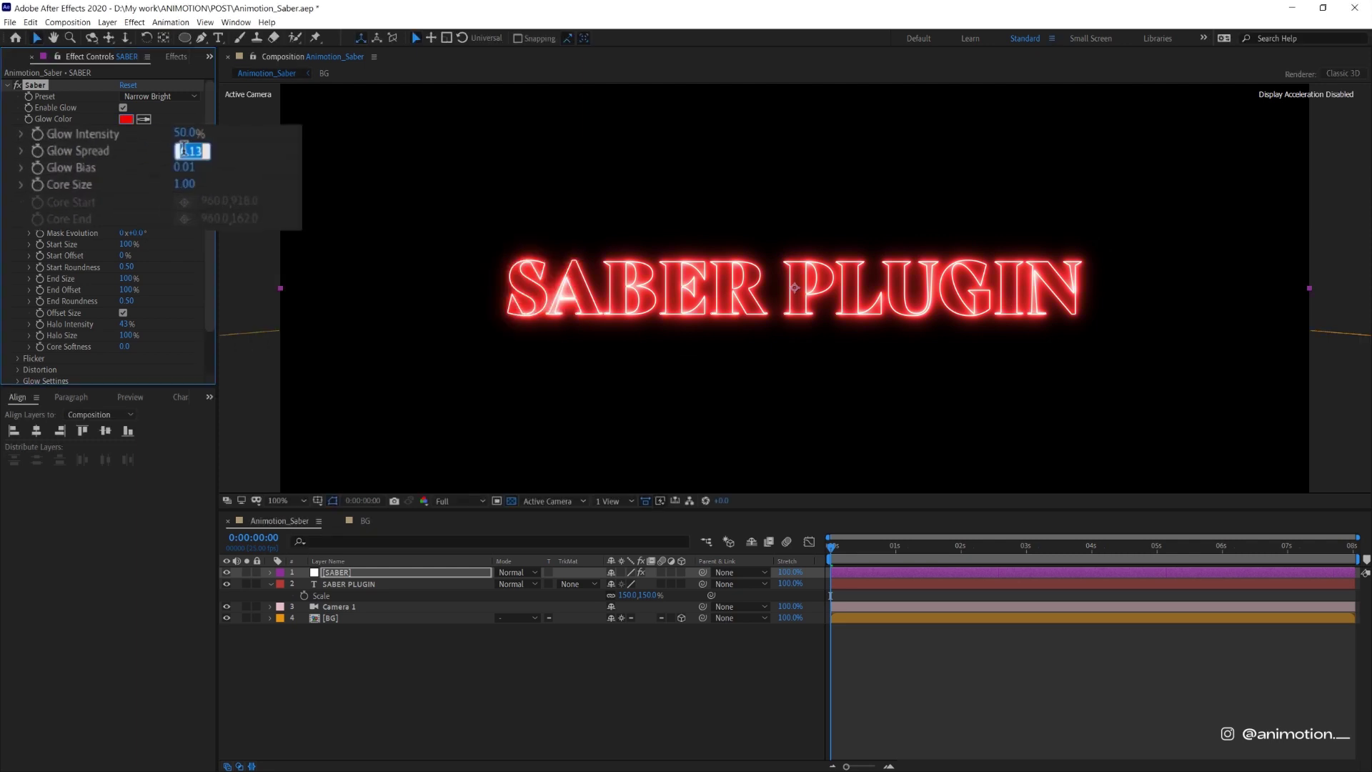
pyautogui.click(185, 150)
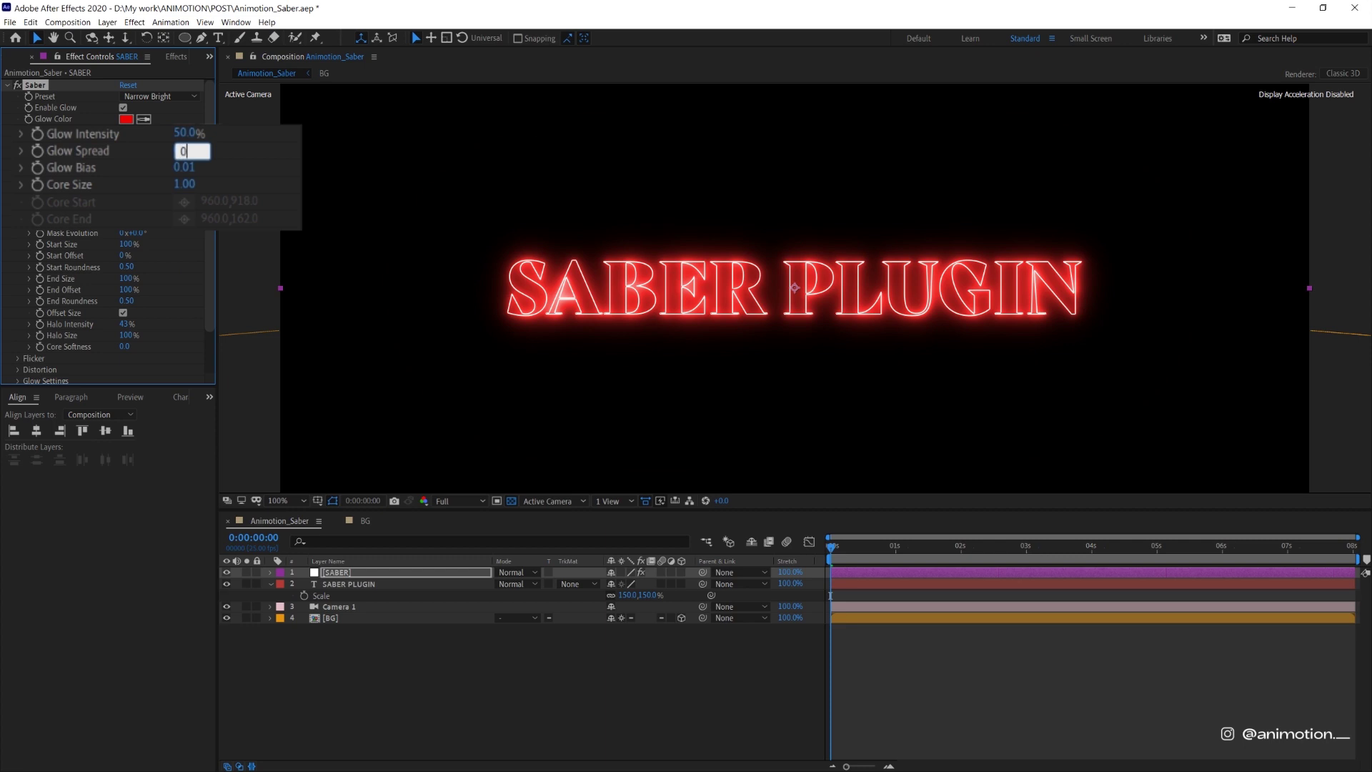
pyautogui.write('0.15')
pyautogui.press('Return')
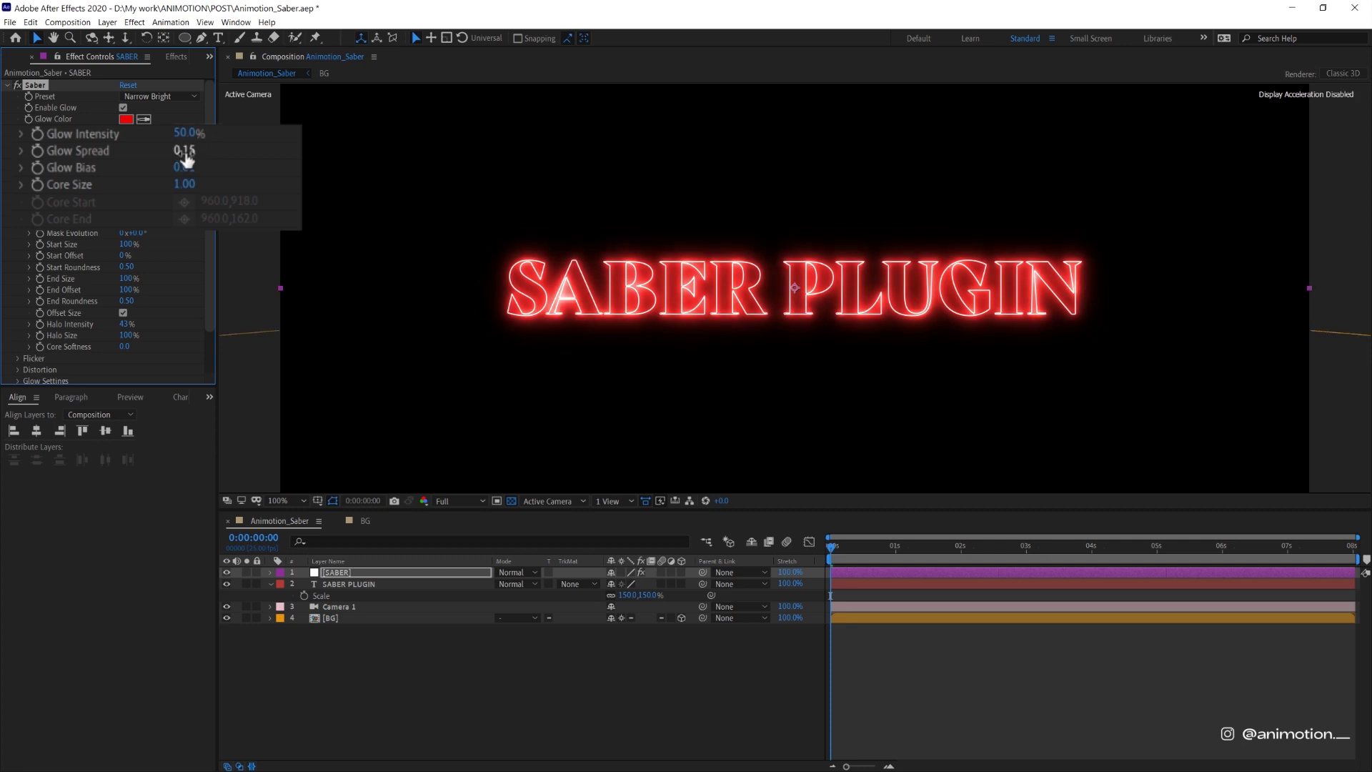
pyautogui.click(186, 134)
pyautogui.write('40')
pyautogui.press('Return')
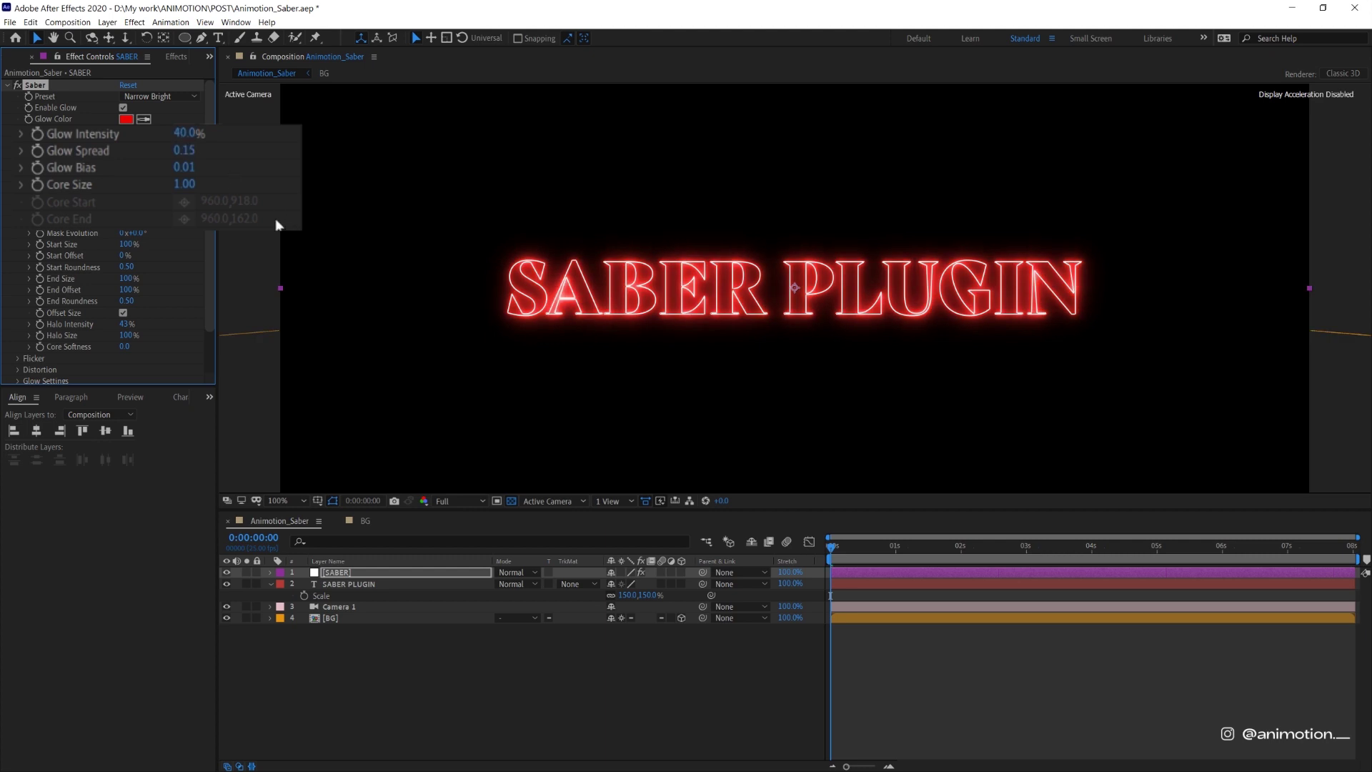
# - Try a Core Size of 5, then return it to 1.00
pyautogui.click(184, 183)
pyautogui.write('5')
pyautogui.press('Return')
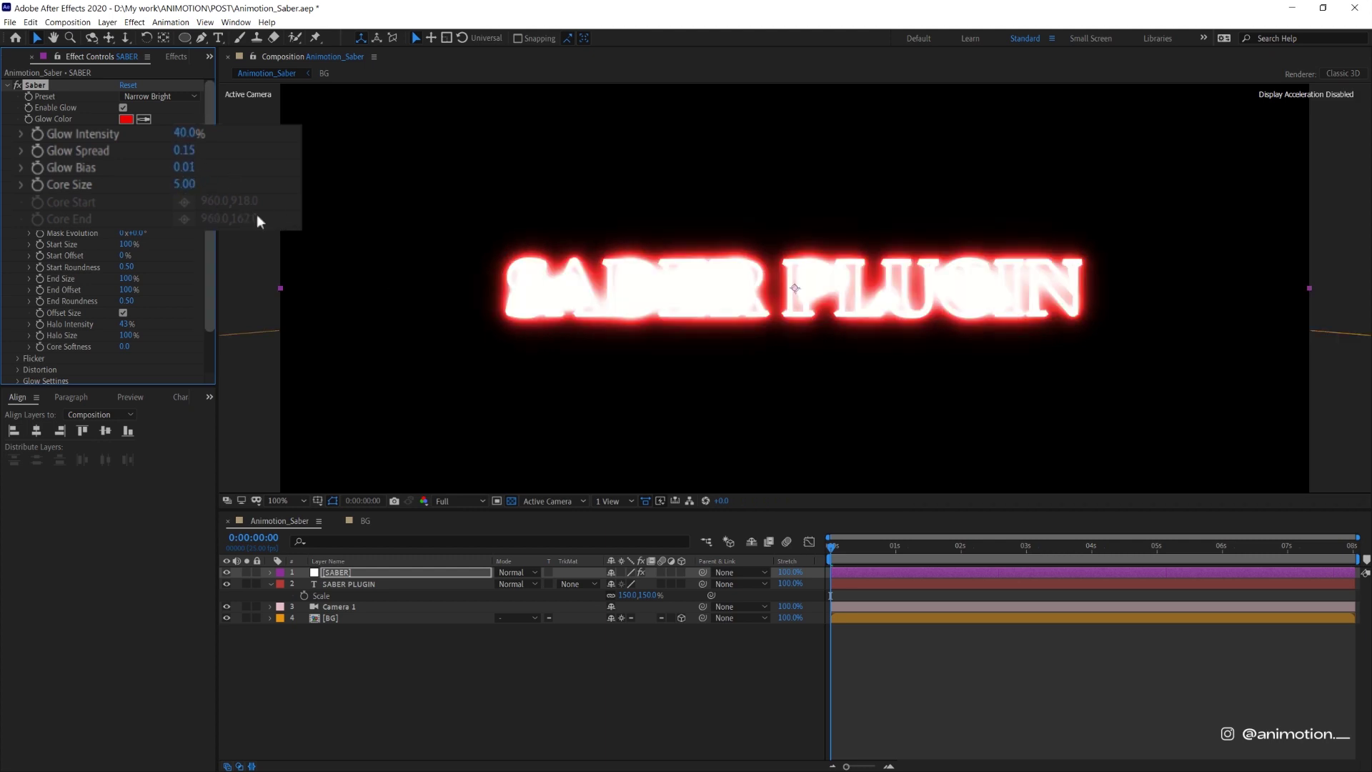
pyautogui.click(186, 185)
pyautogui.write('1')
pyautogui.press('Return')
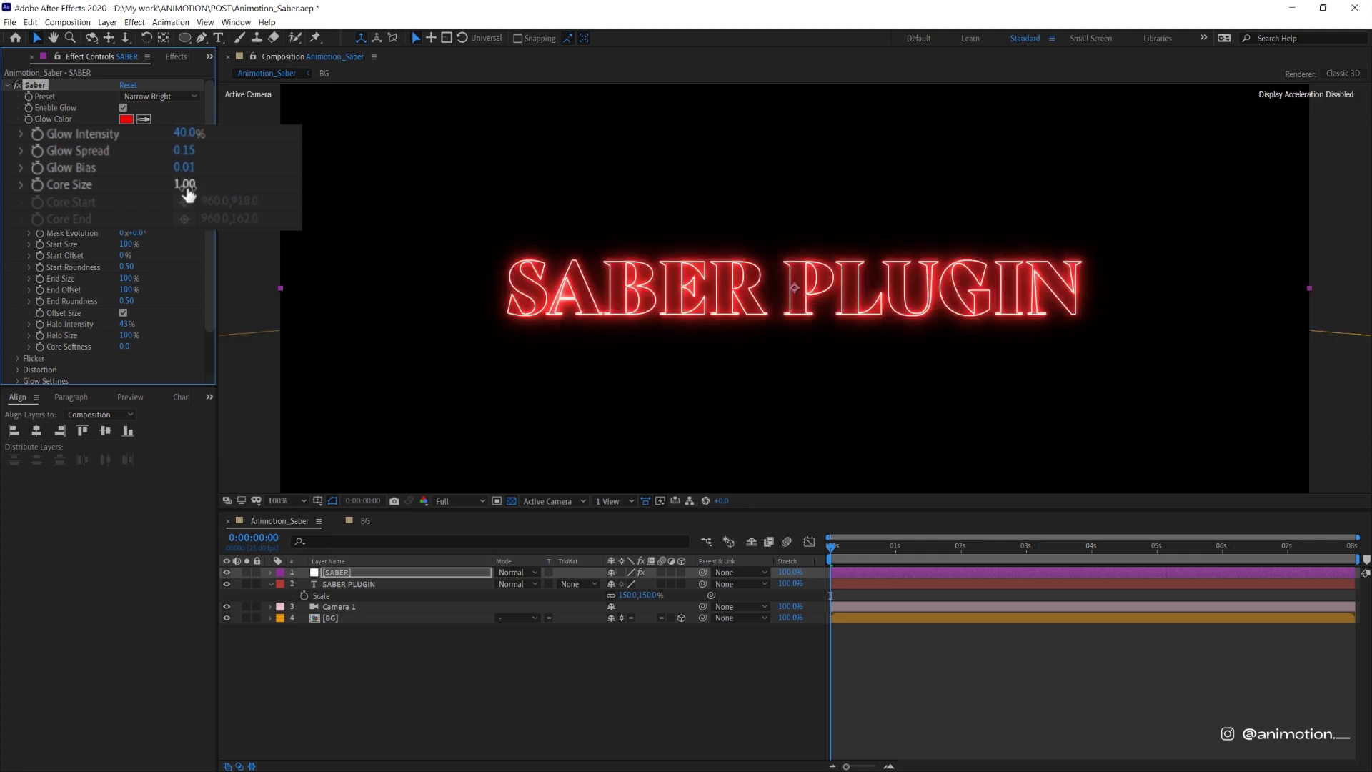
pyautogui.click(188, 193)
pyautogui.press('Return')
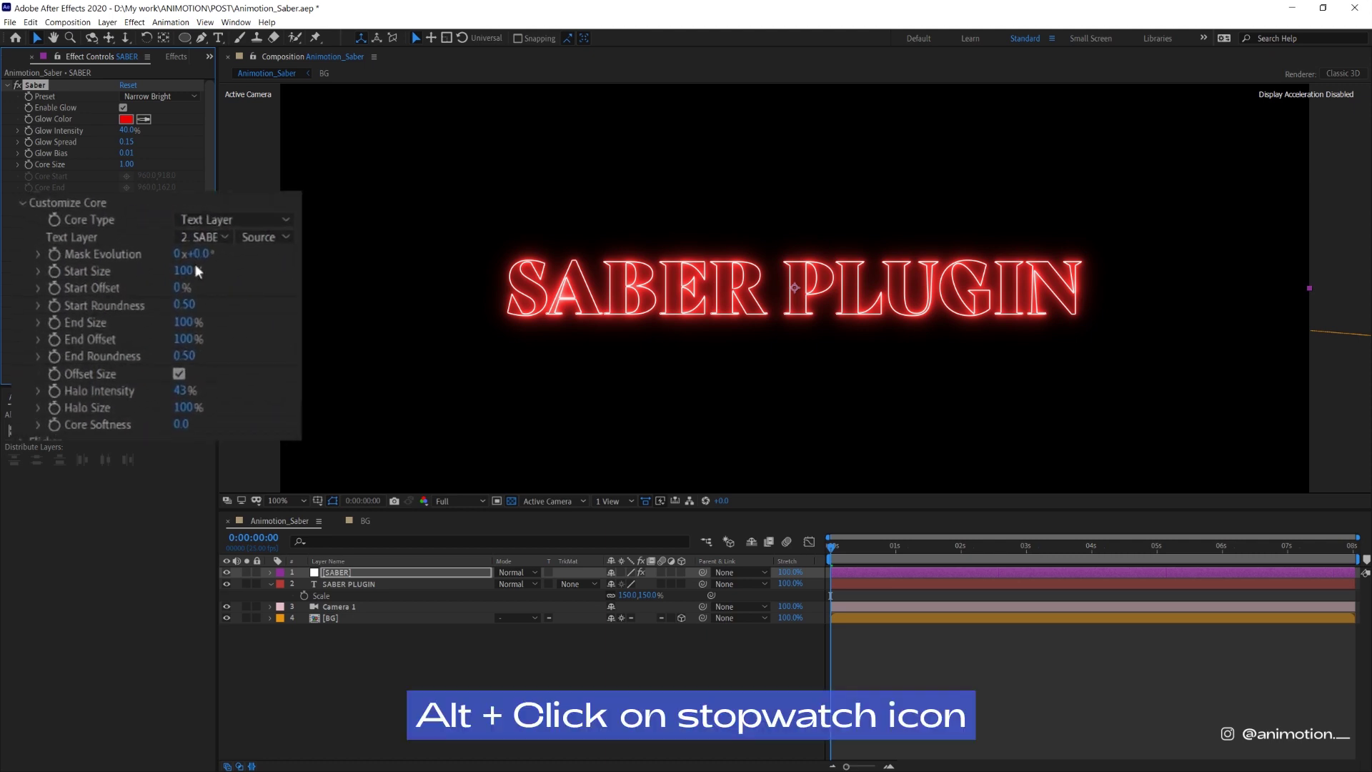
# - Zoom to 200% and set the saber's Start Size to 20% after trying 0%
pyautogui.press('.')
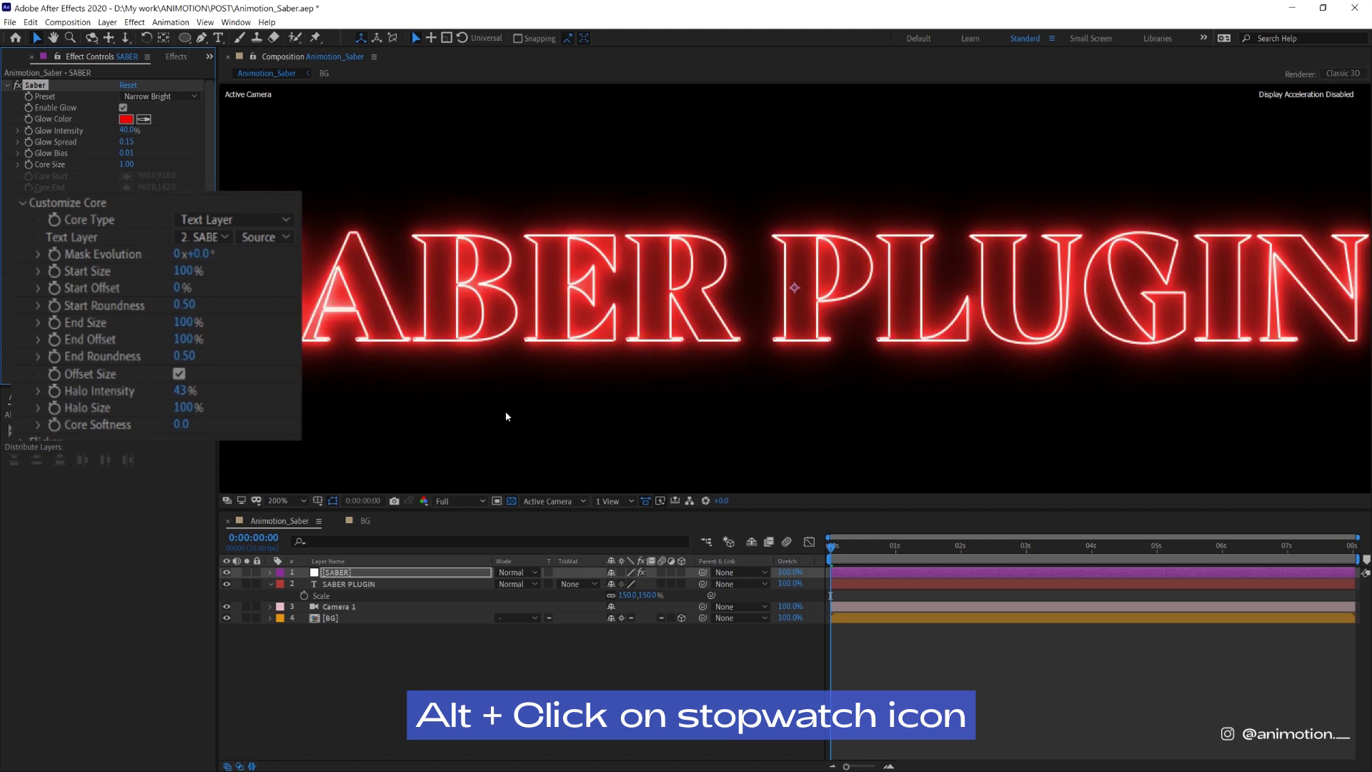
pyautogui.click(189, 272)
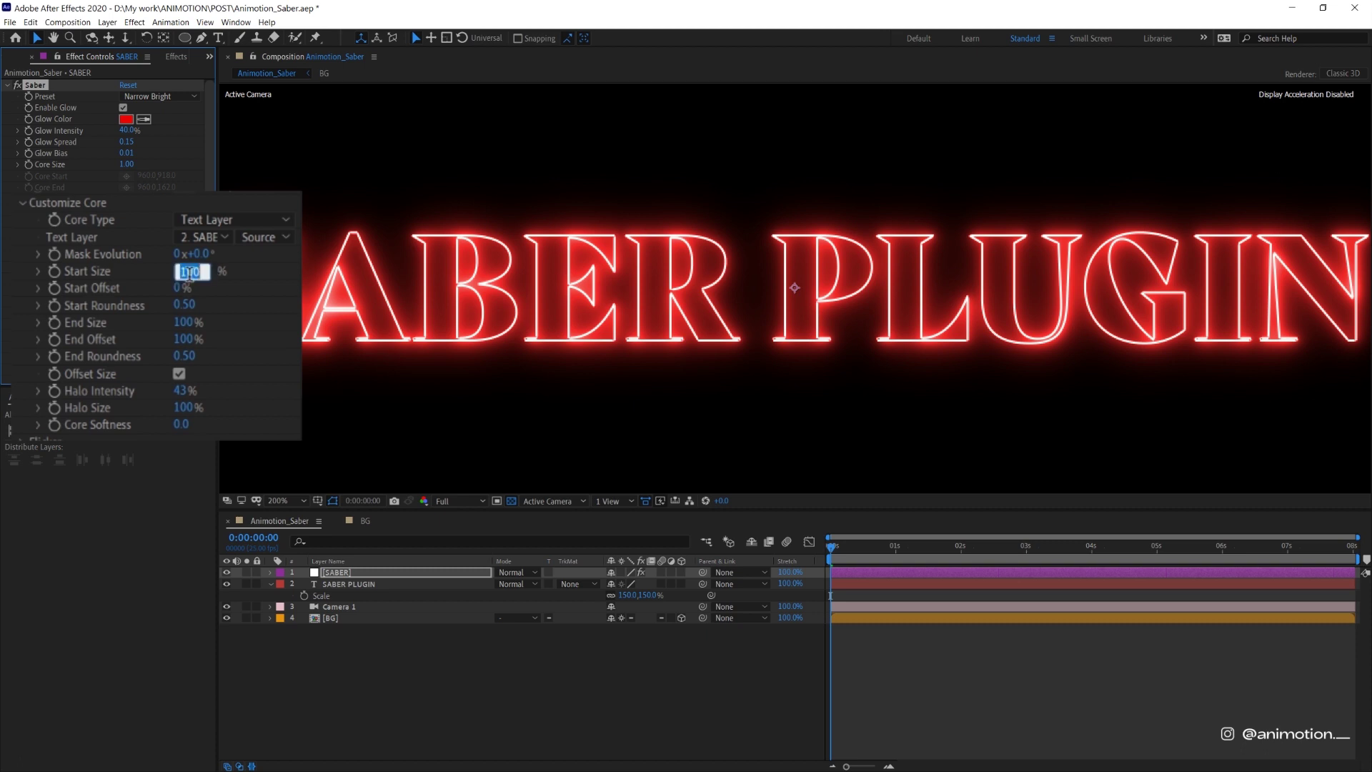
pyautogui.write('0')
pyautogui.press('Return')
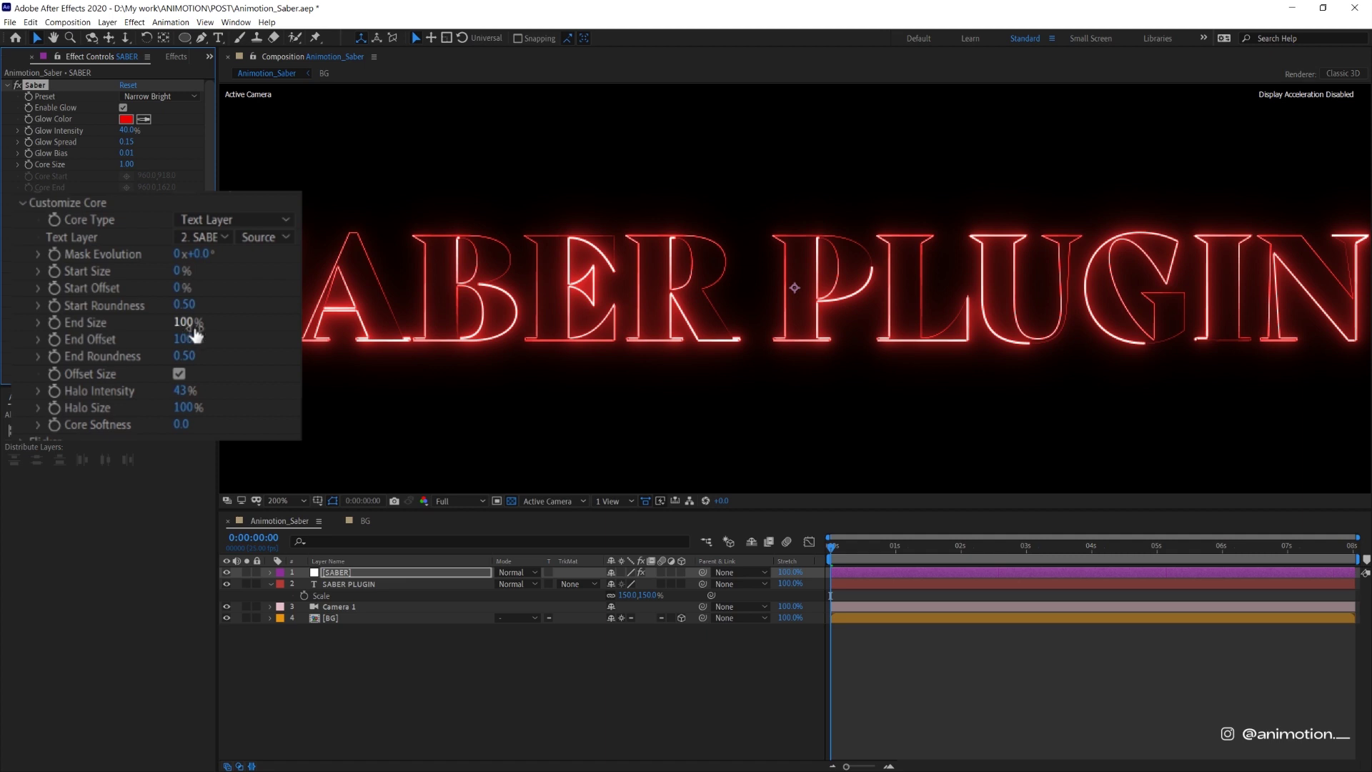
pyautogui.click(182, 271)
pyautogui.press('Return')
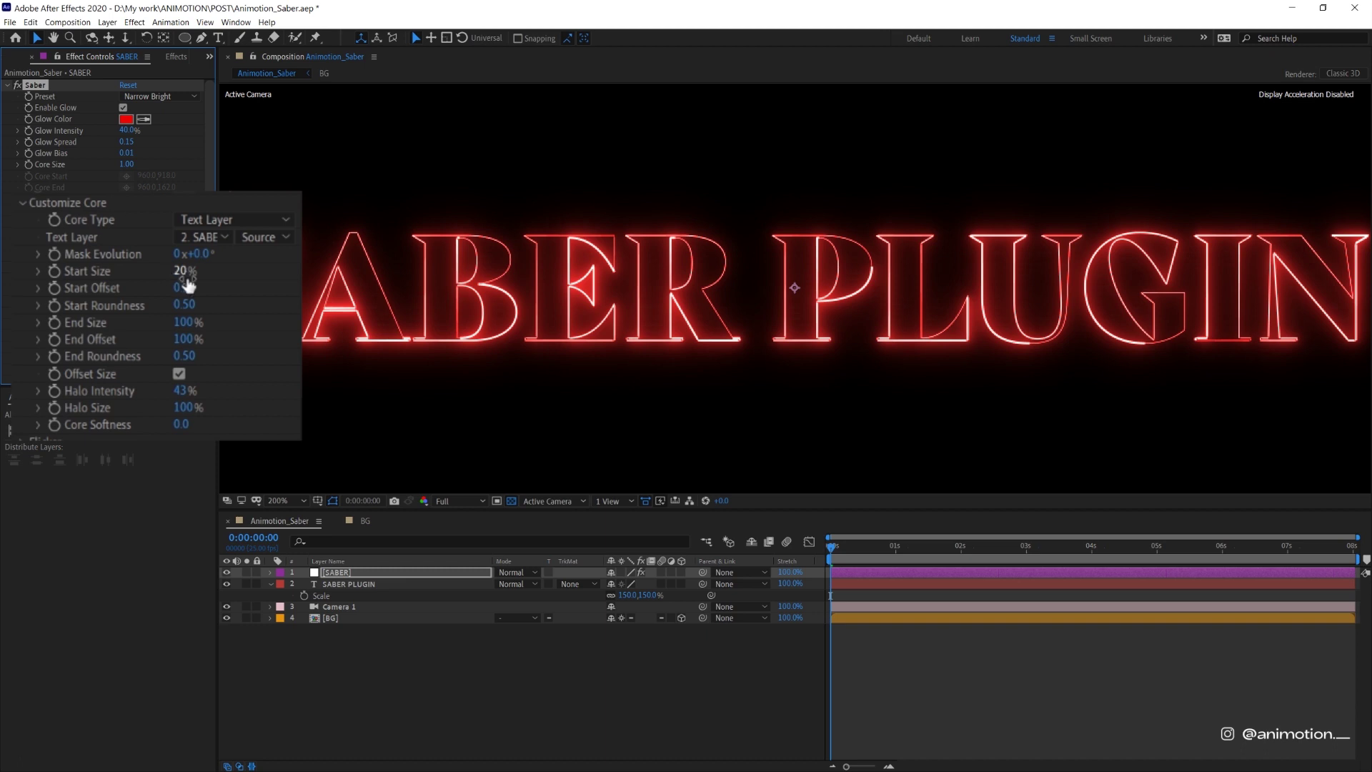
# - Keyframe End Offset from 0% at 0s to 100% at 3s and end the work area there
pyautogui.click(190, 339)
pyautogui.write('0')
pyautogui.press('Return')
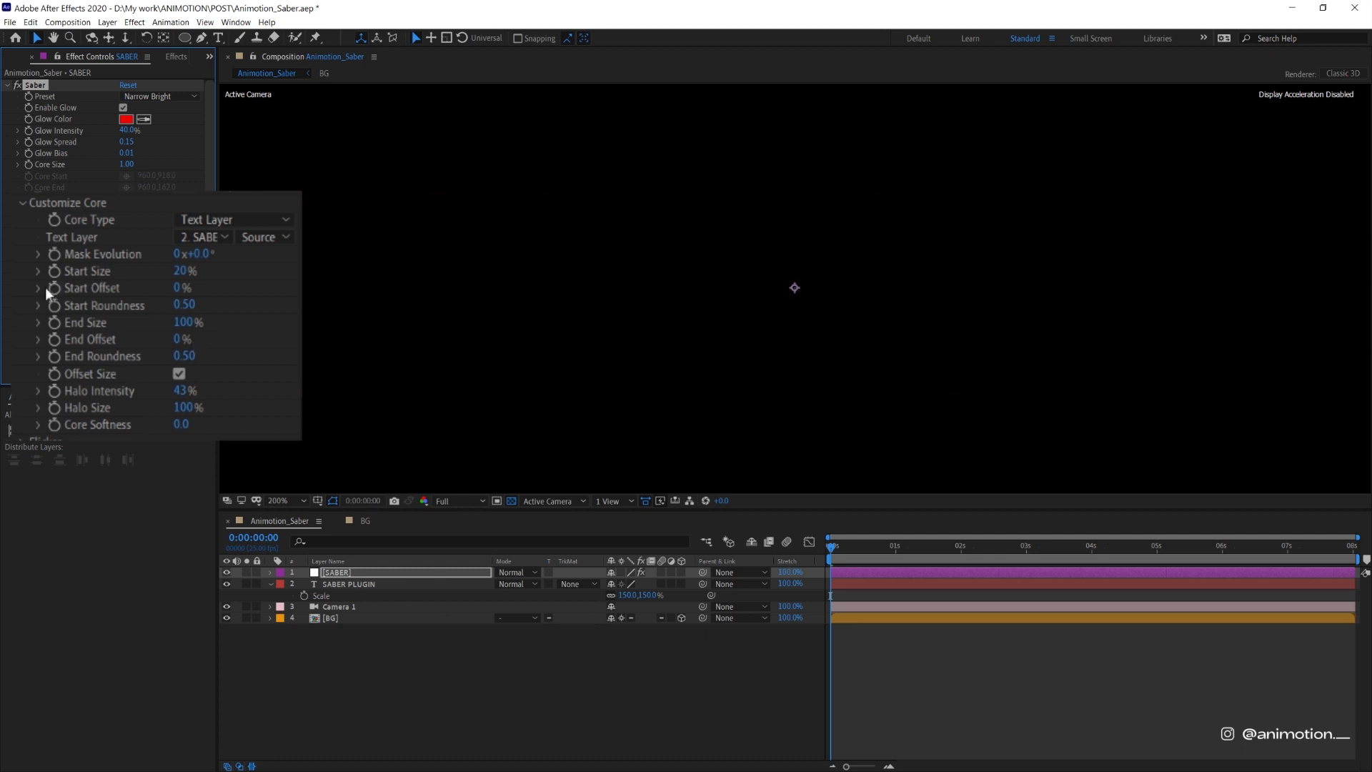
pyautogui.click(54, 339)
pyautogui.press(',')
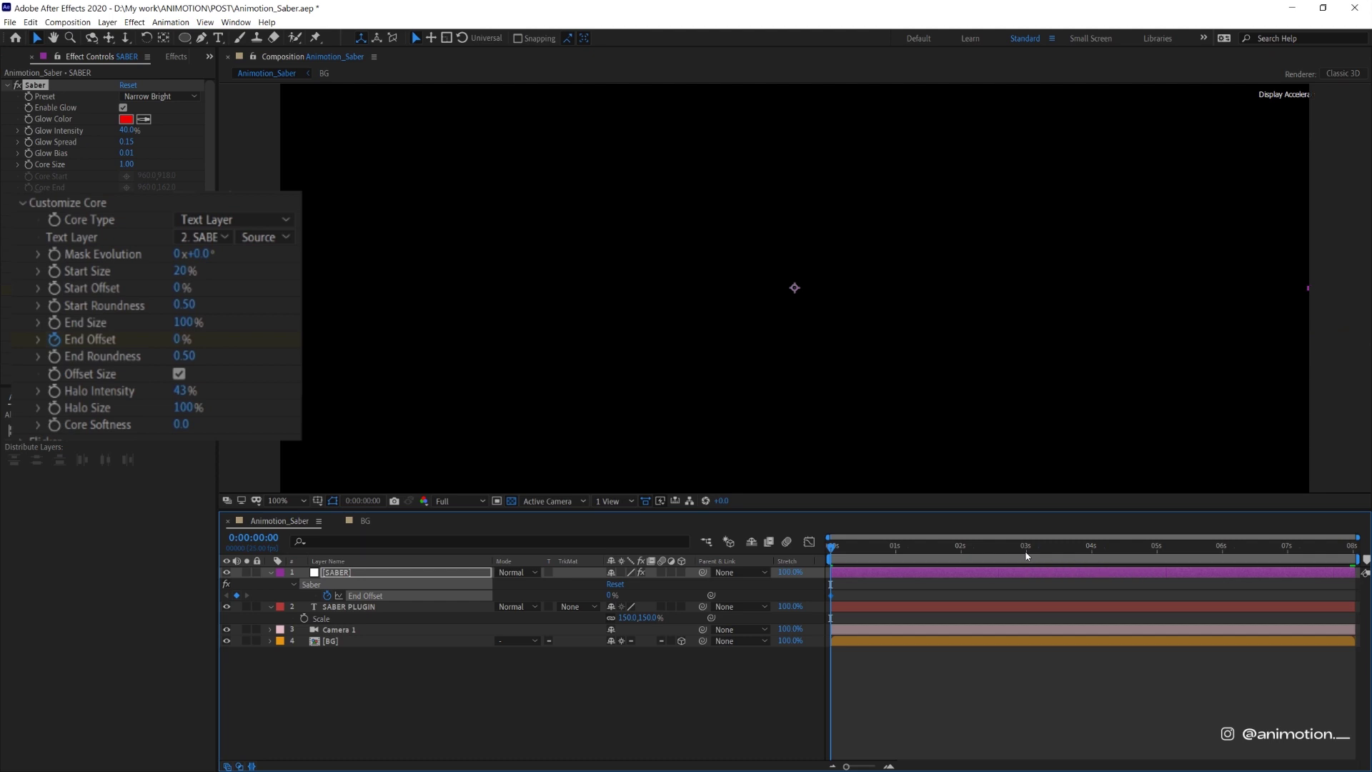
pyautogui.click(1027, 556)
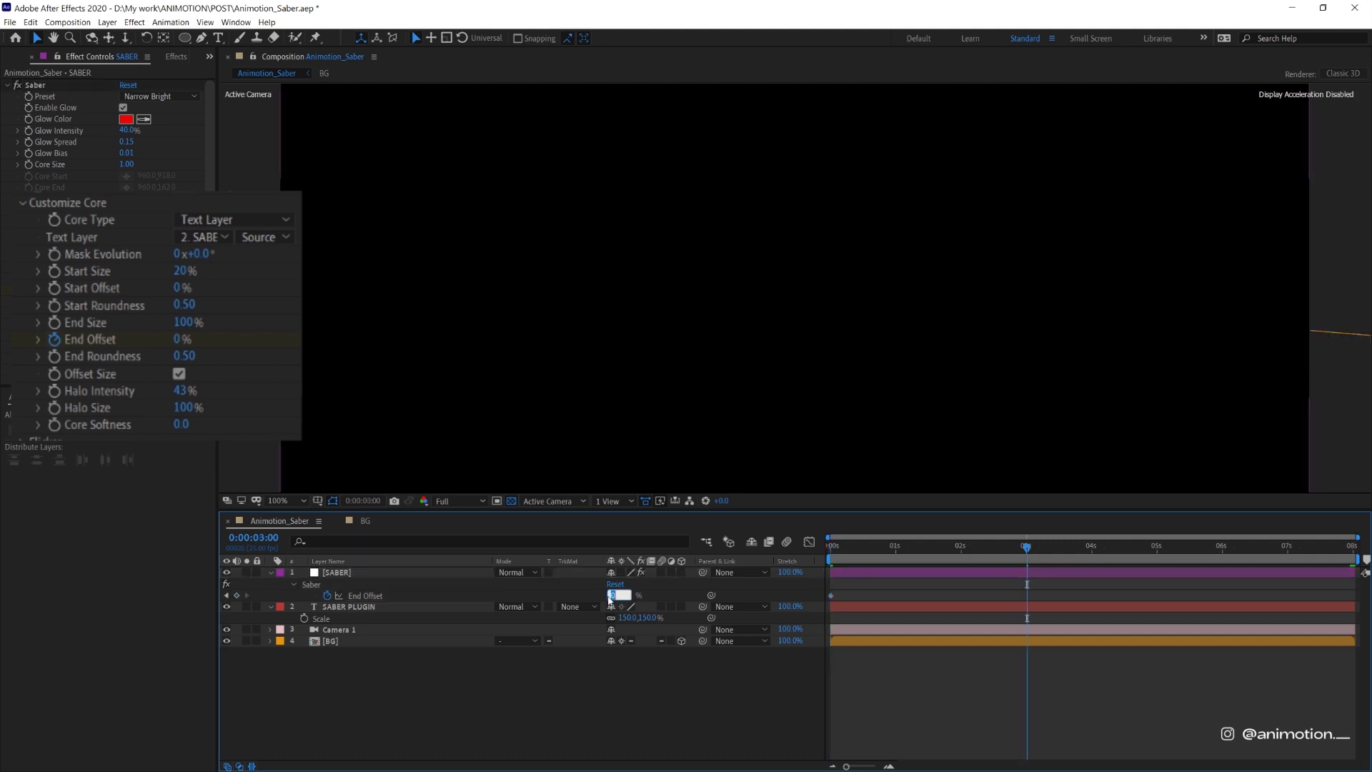
pyautogui.write('100')
pyautogui.press('Return')
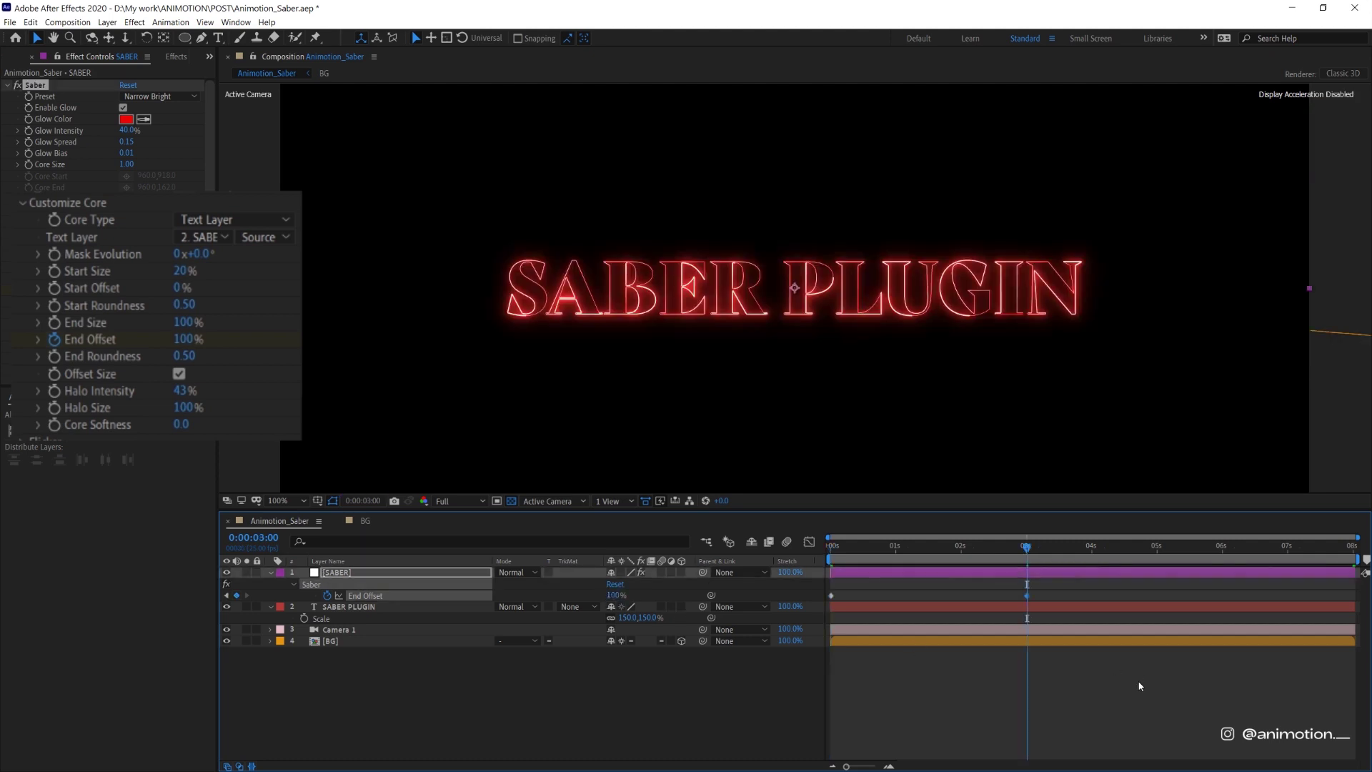
pyautogui.press('n')
# - Preview the text drawing itself on, resetting the work area end near 3 seconds
pyautogui.click(1039, 689)
pyautogui.press('space')
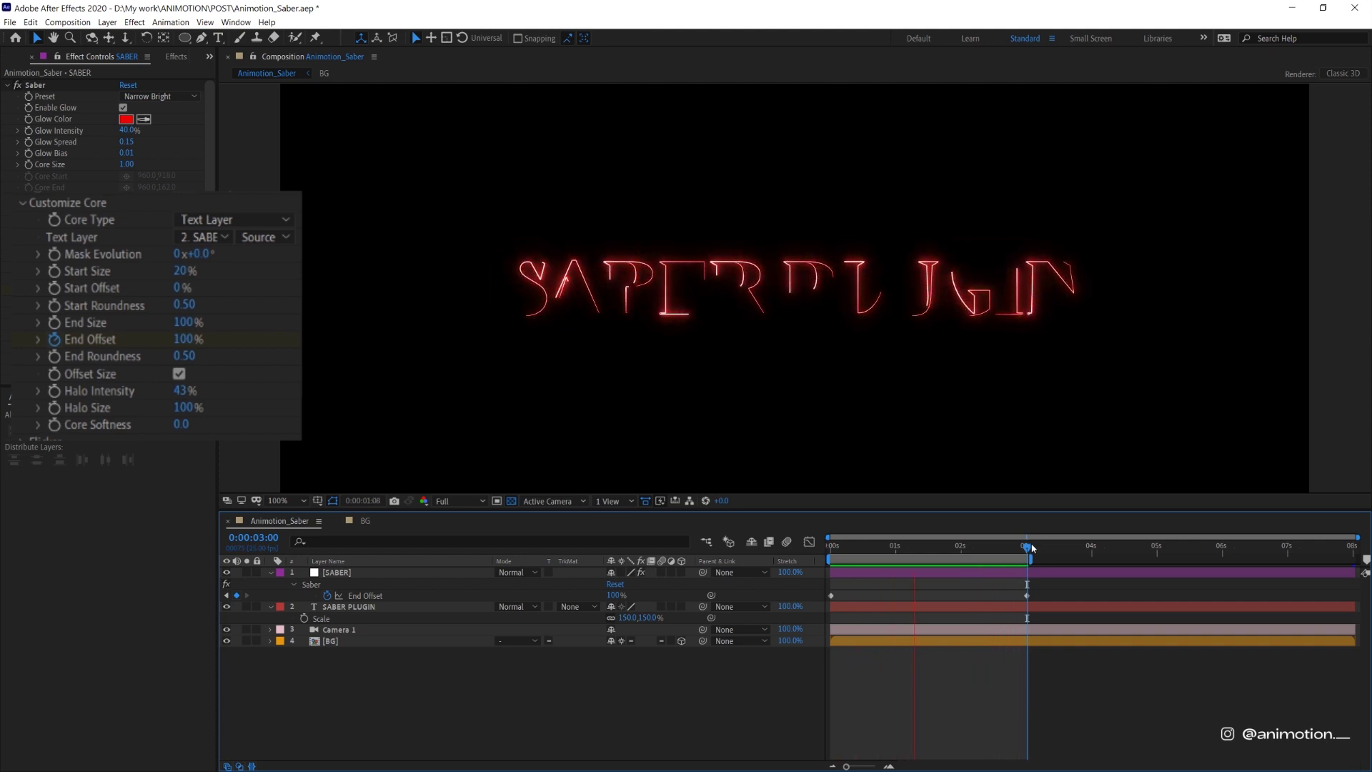
pyautogui.press('space')
pyautogui.moveTo(1034, 548); pyautogui.dragTo(1050, 551)
pyautogui.press('n')
pyautogui.press('space')
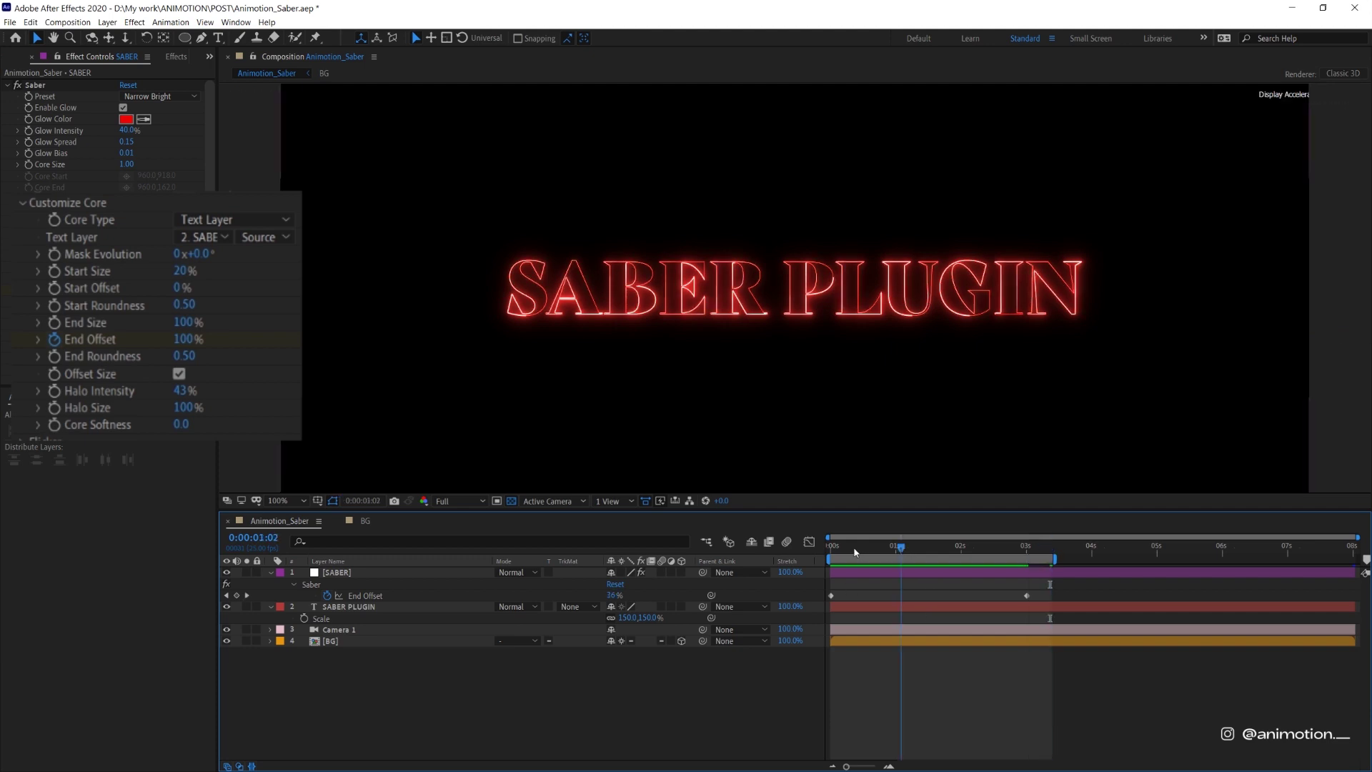
pyautogui.click(852, 551)
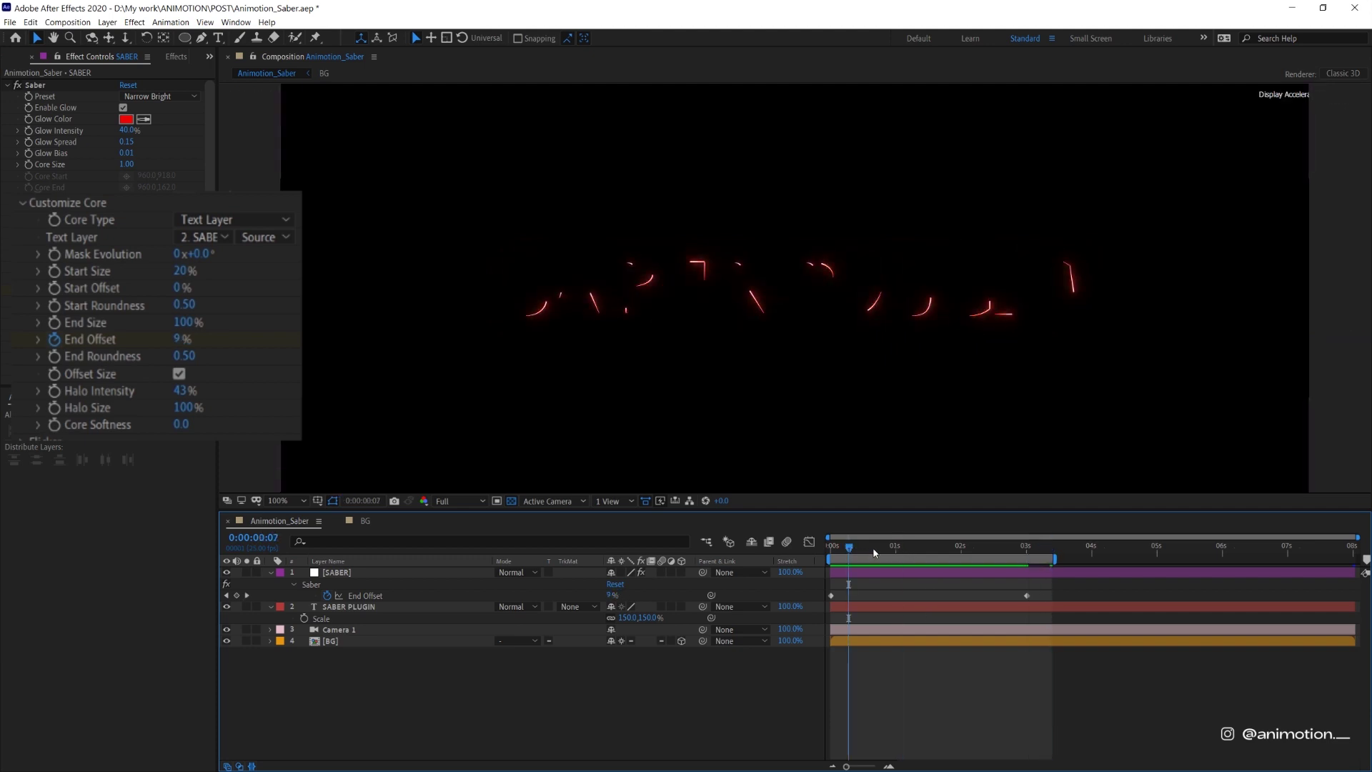
pyautogui.press('space')
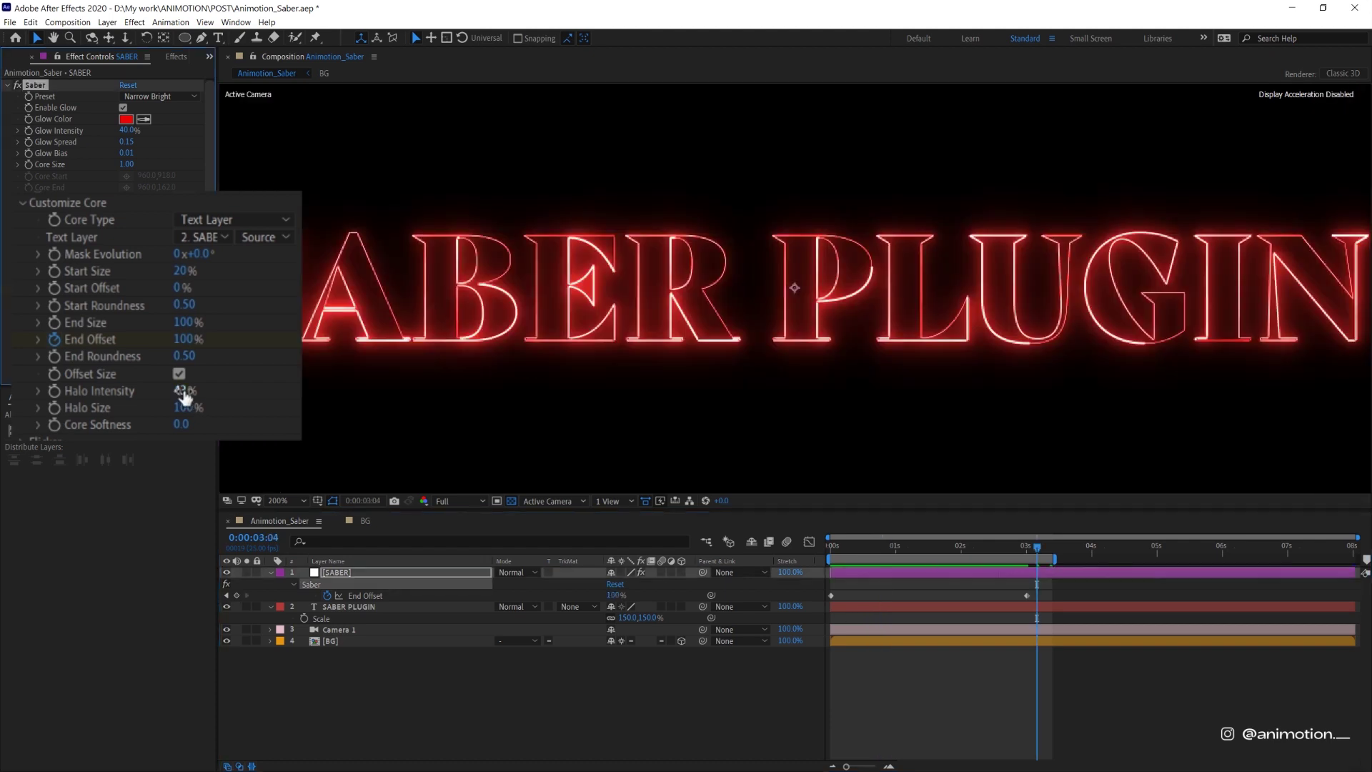
pyautogui.click(181, 392)
pyautogui.press('Return')
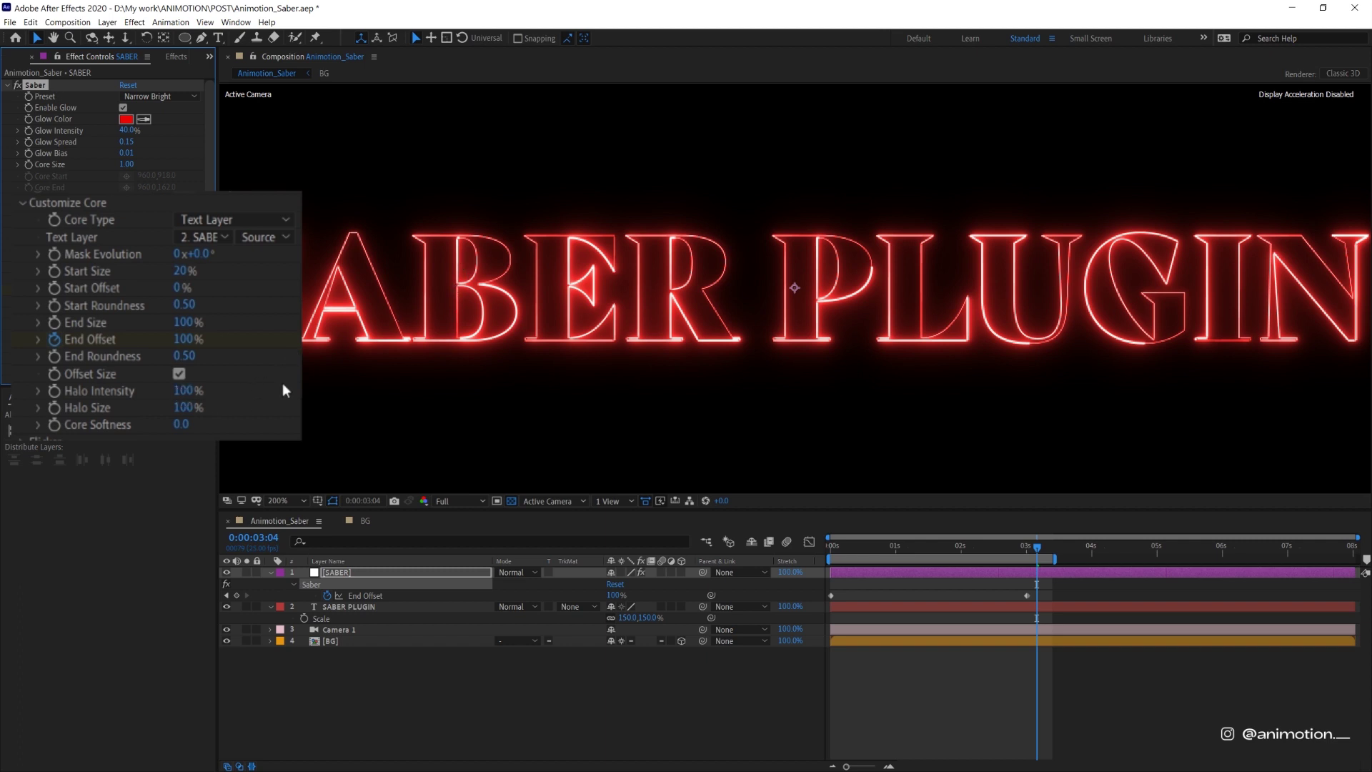
pyautogui.click(190, 391)
pyautogui.press('Return')
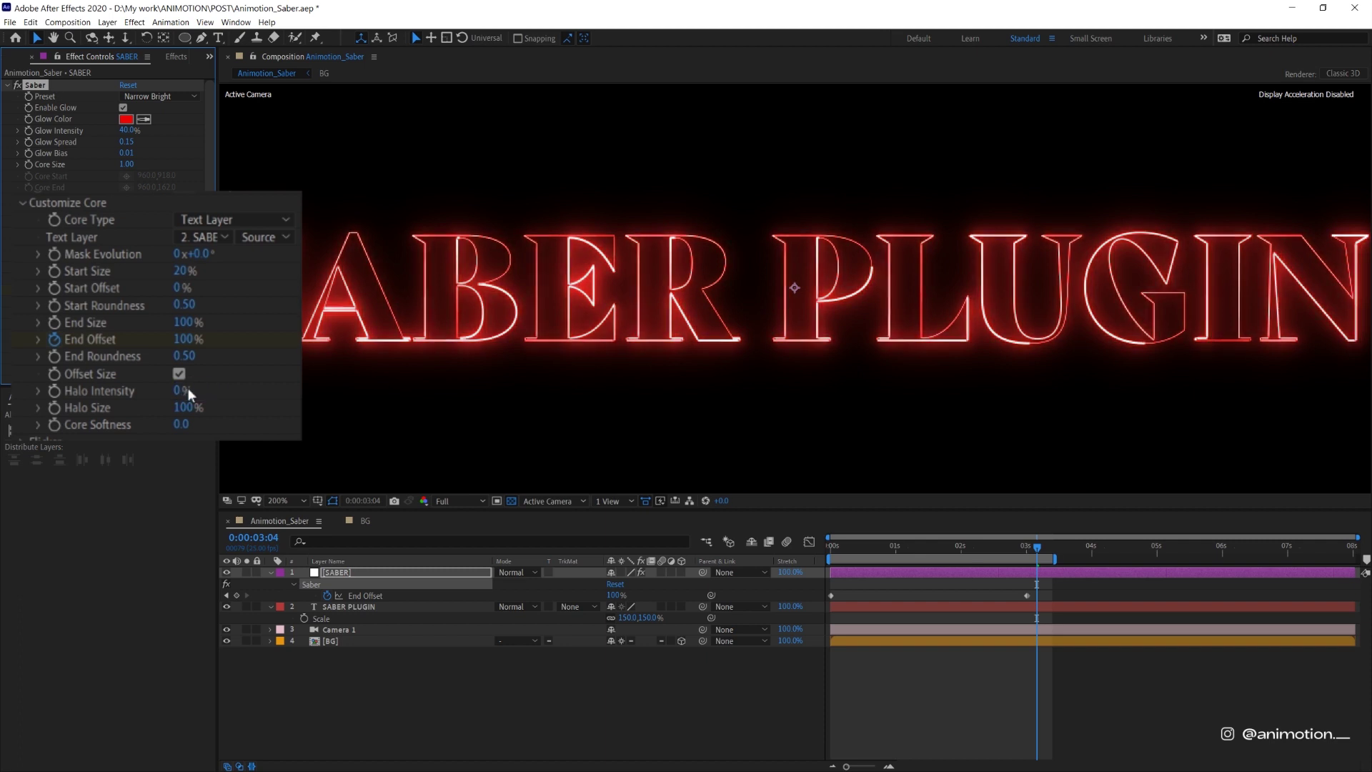
pyautogui.click(187, 391)
pyautogui.press('Return')
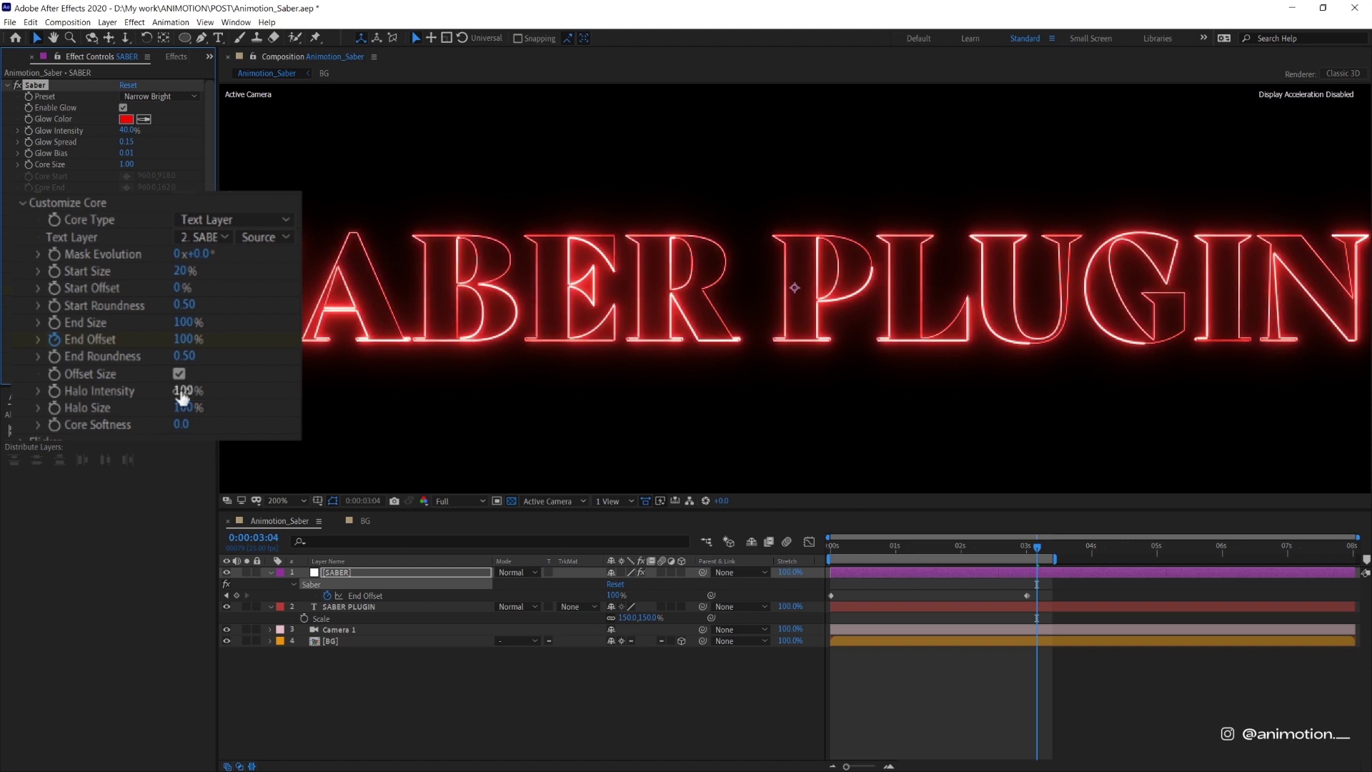
pyautogui.click(183, 425)
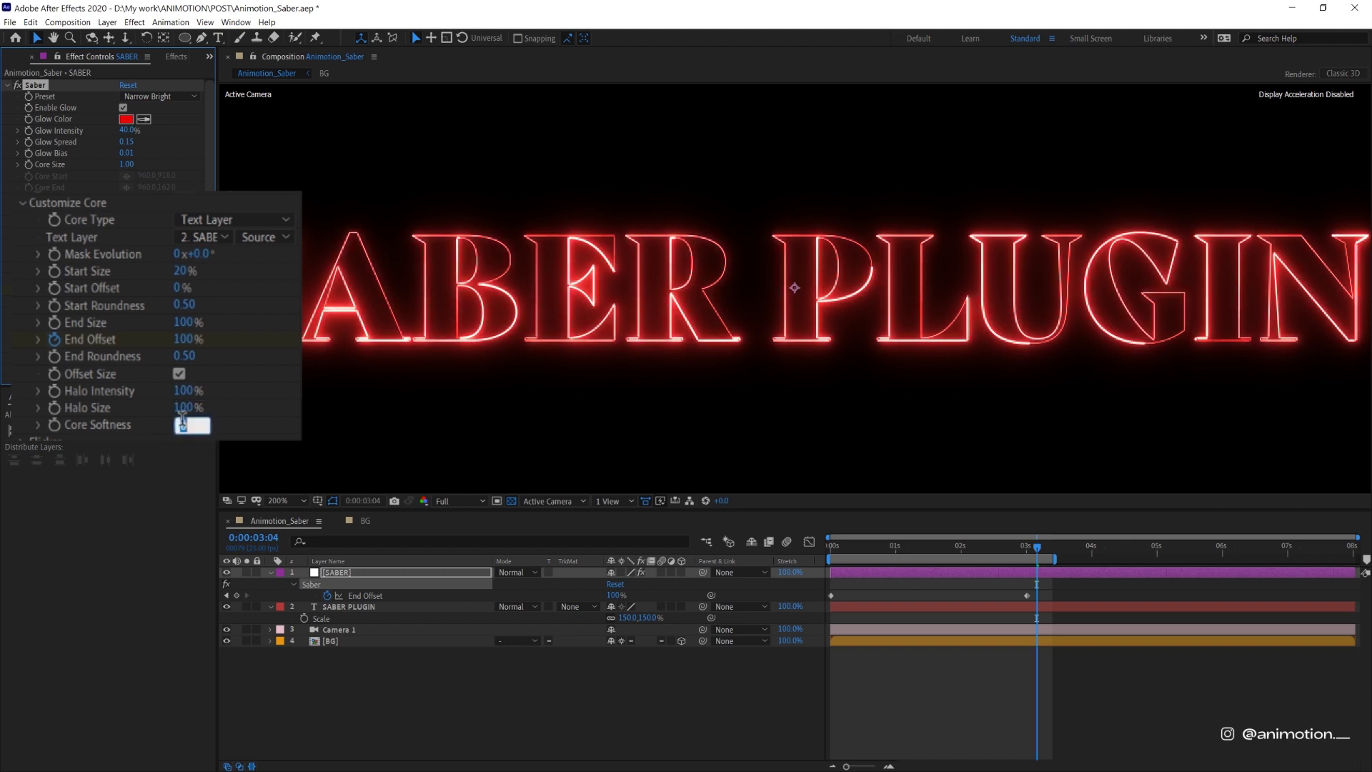
pyautogui.write('5')
pyautogui.press('Return')
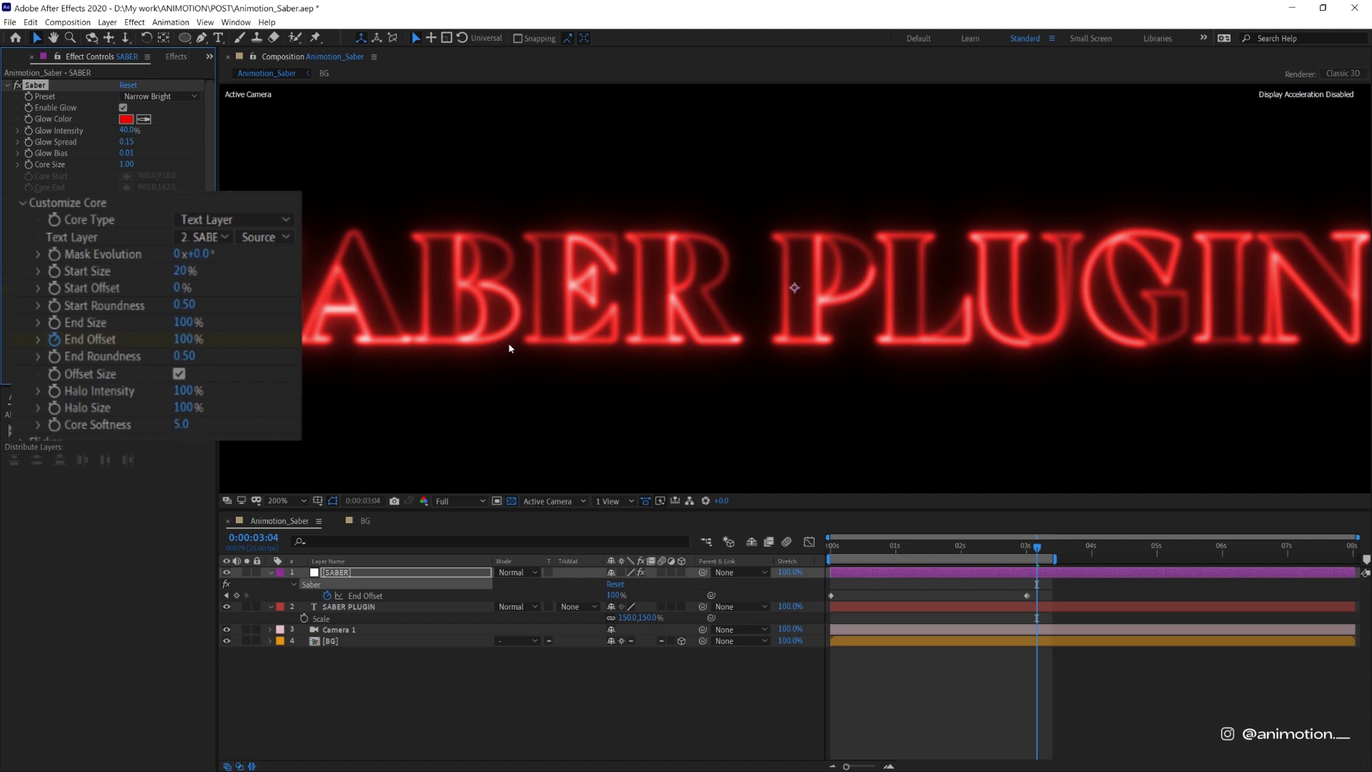
pyautogui.press(',')
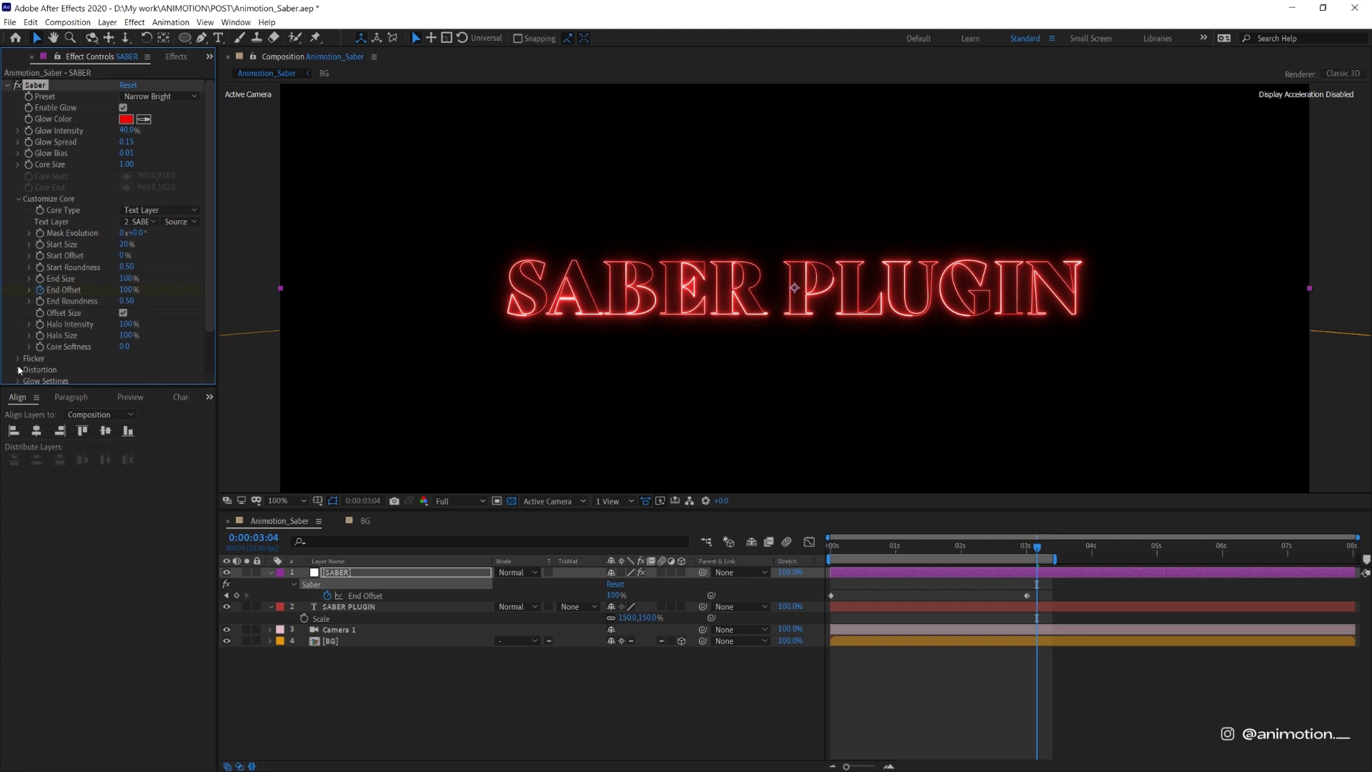
# - Set Flicker Intensity to 100% and preview the flickering text
pyautogui.click(18, 359)
pyautogui.scroll(-3, 14, 322)
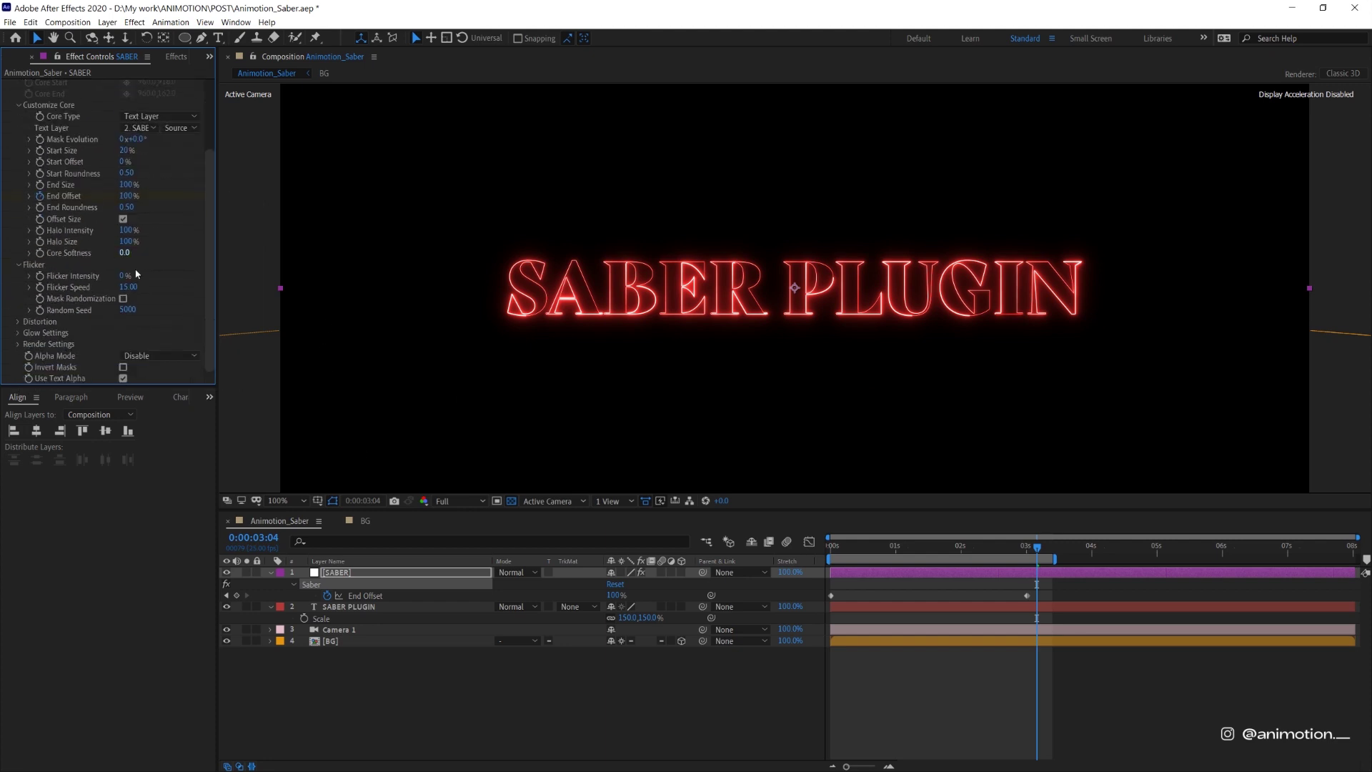
pyautogui.click(124, 275)
pyautogui.write('100')
pyautogui.press('Return')
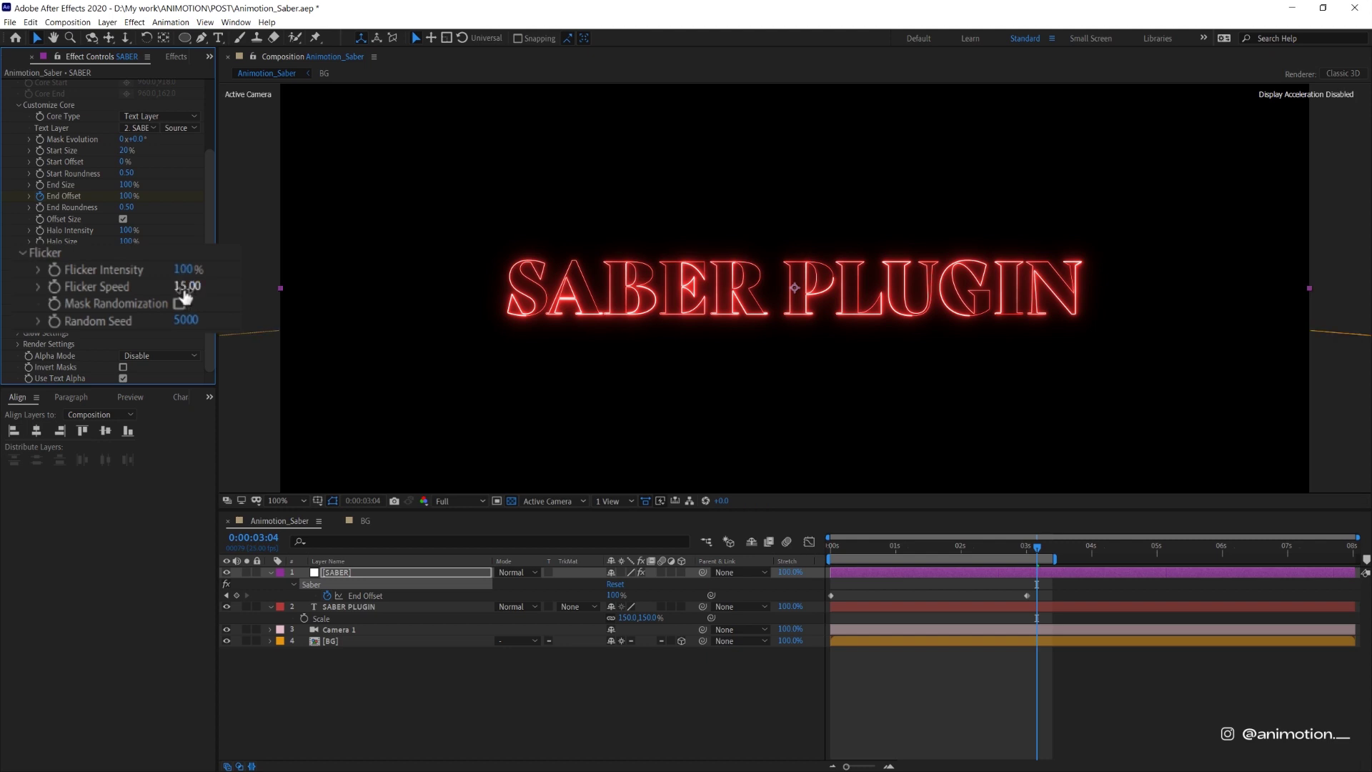
pyautogui.click(622, 662)
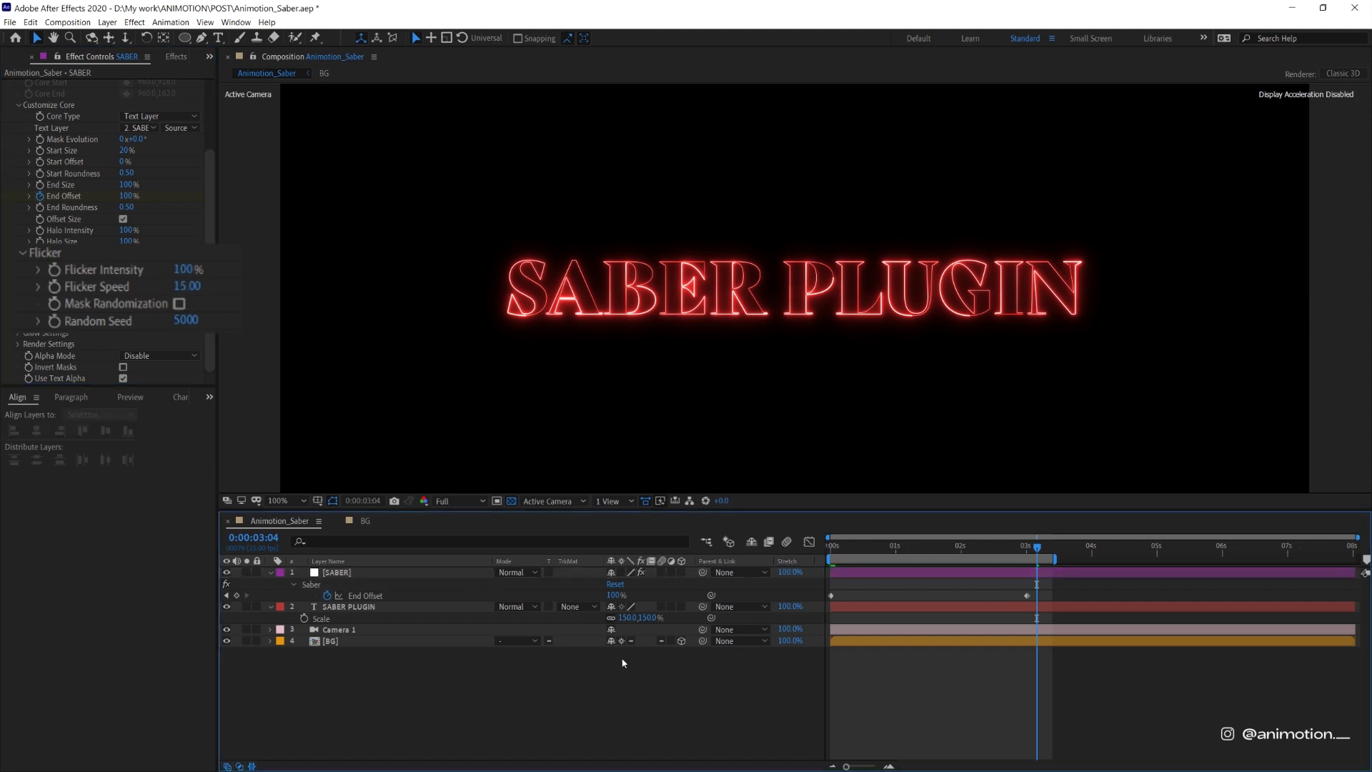
pyautogui.press('space')
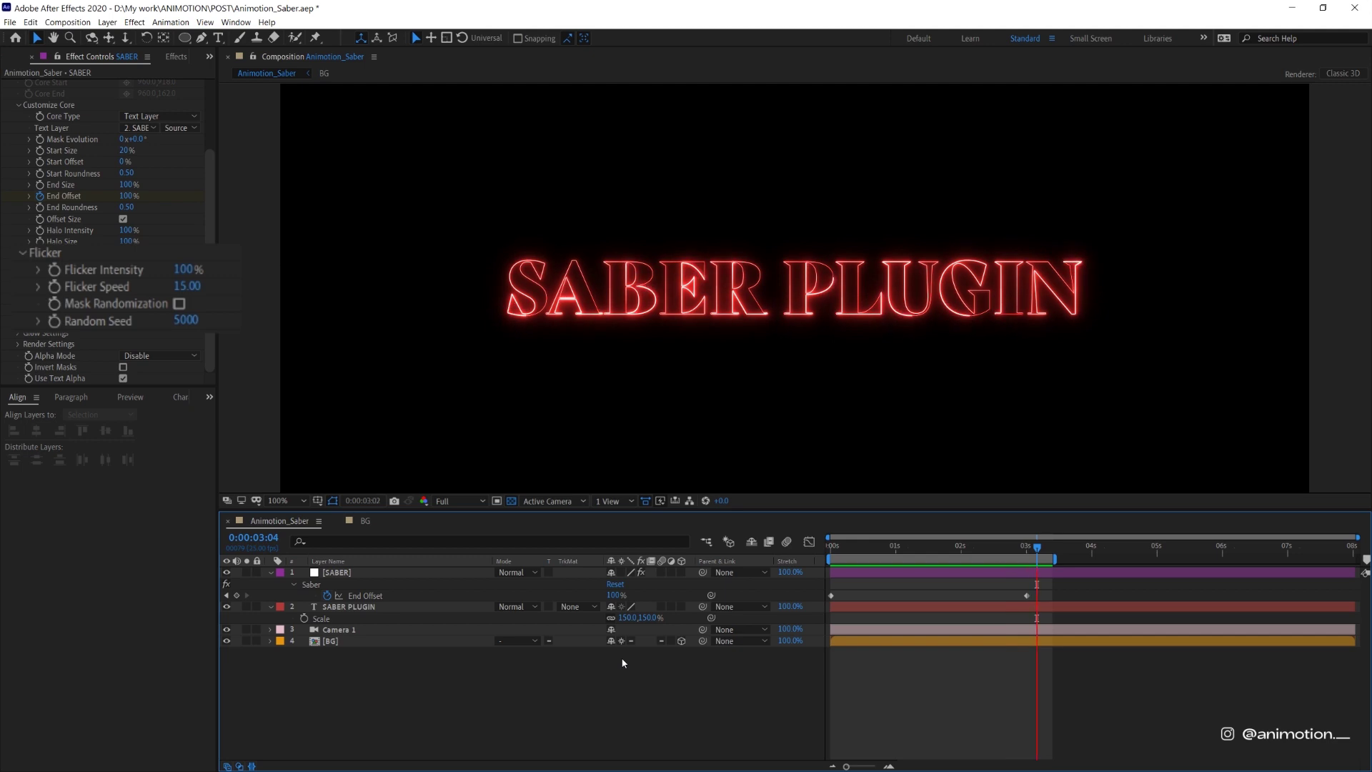
pyautogui.press('space')
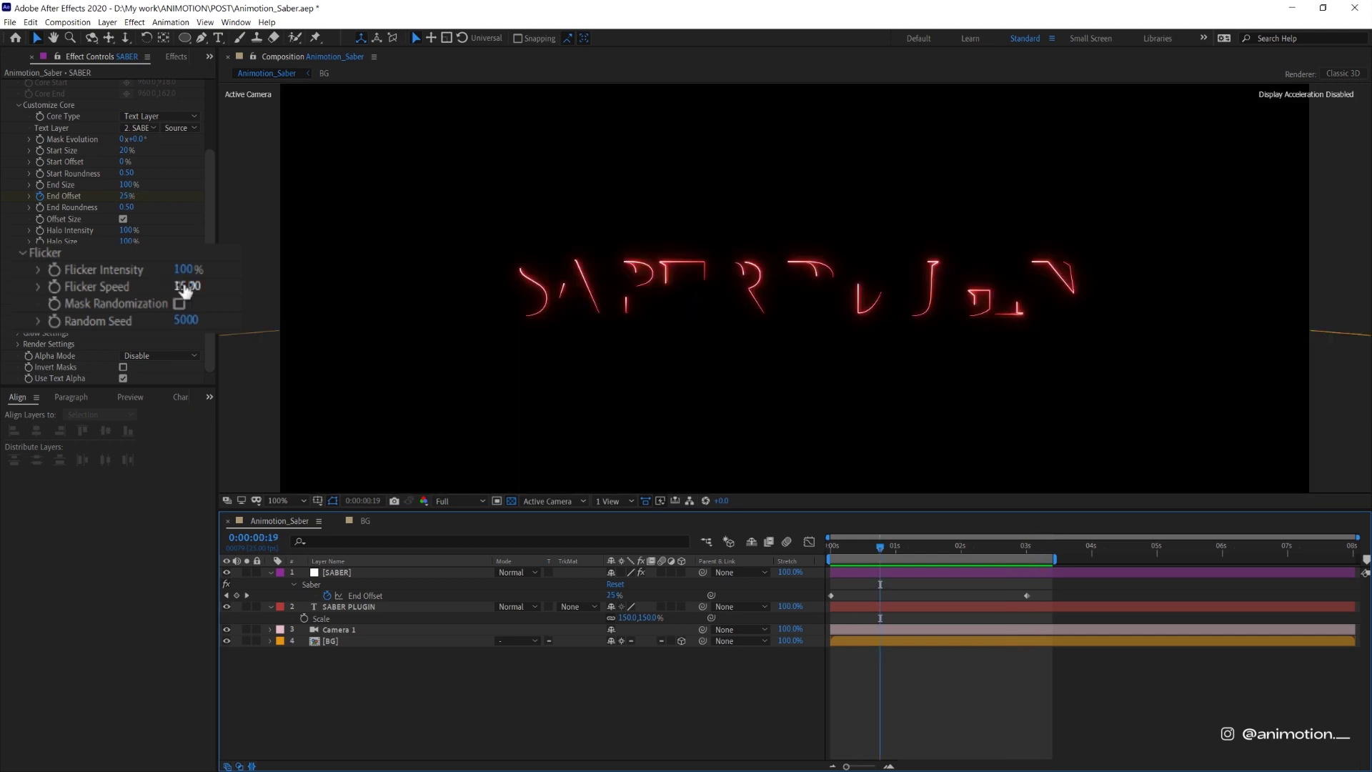
# - Set Flicker Speed to 30, then 20, and collapse the Flicker and Customize Core groups
pyautogui.click(185, 287)
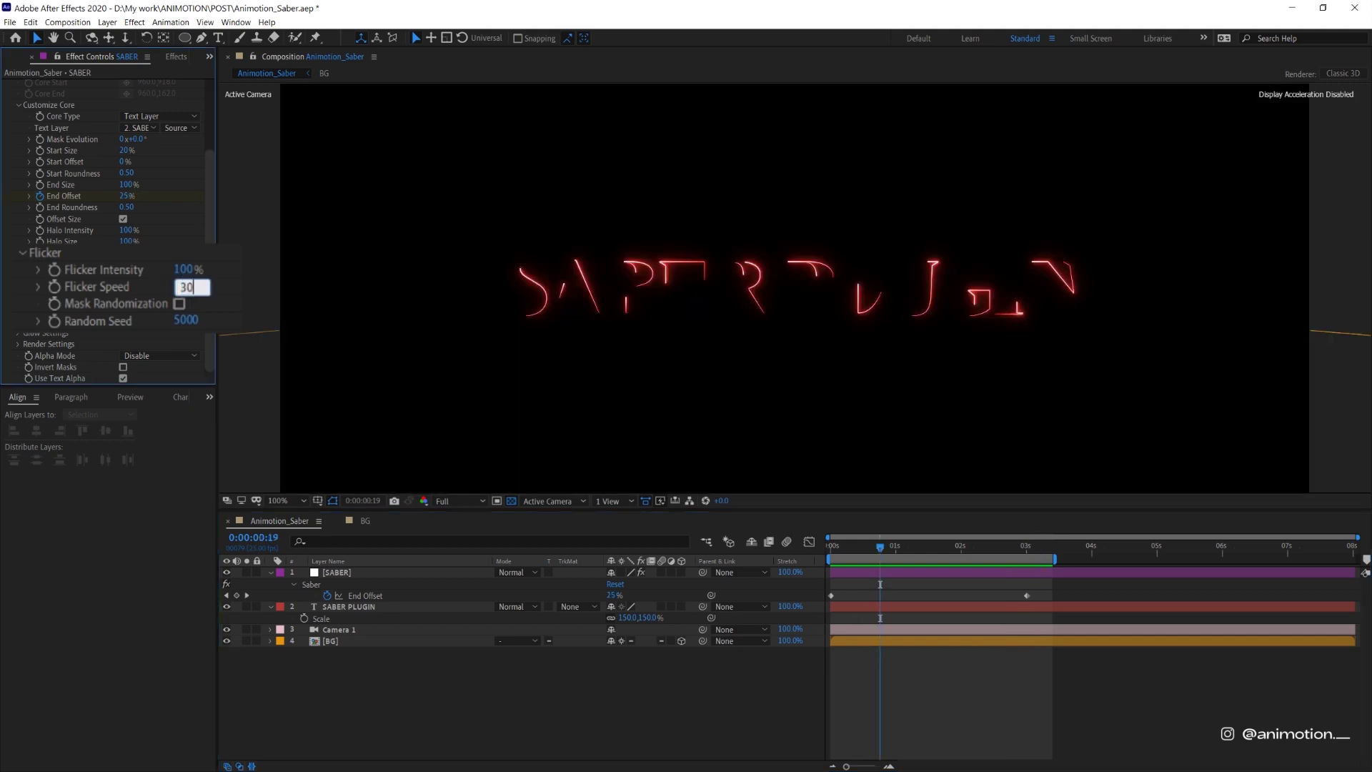
pyautogui.press('Return')
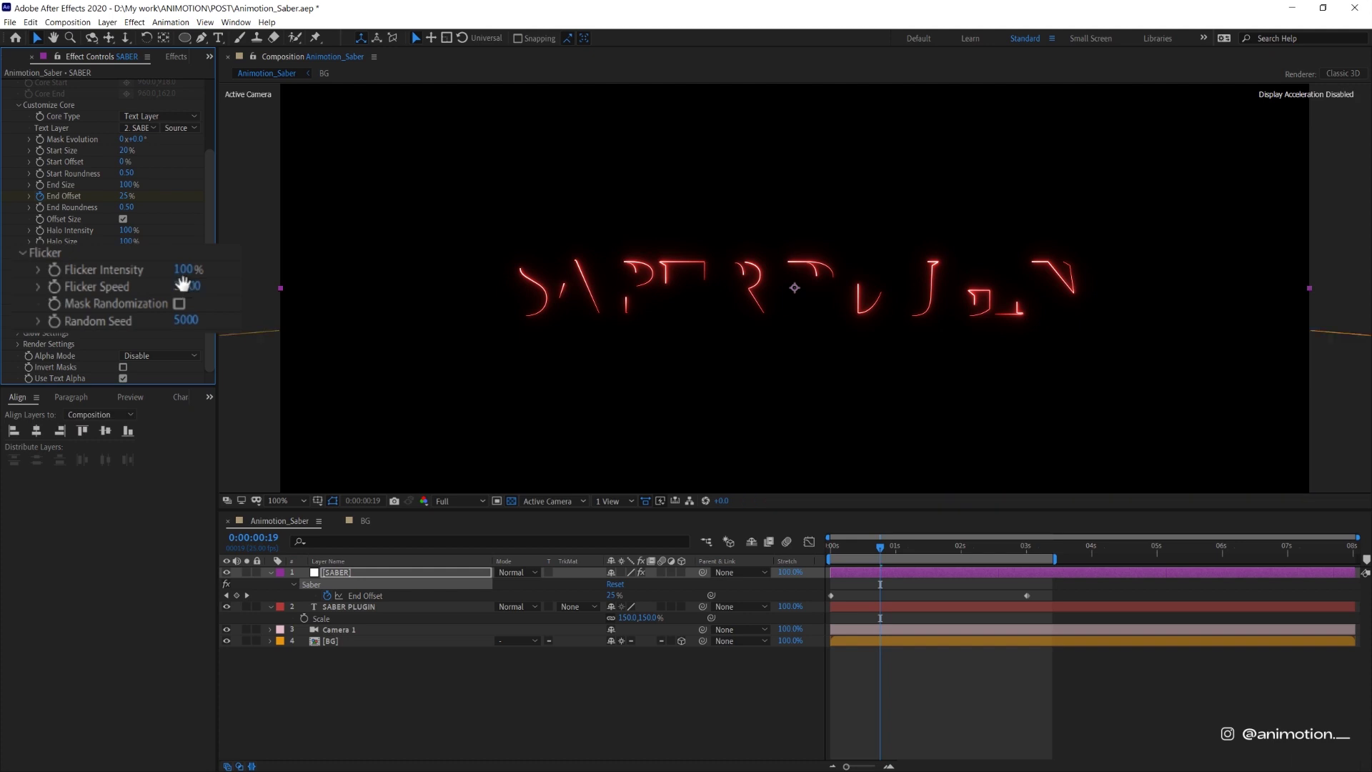
pyautogui.press('space')
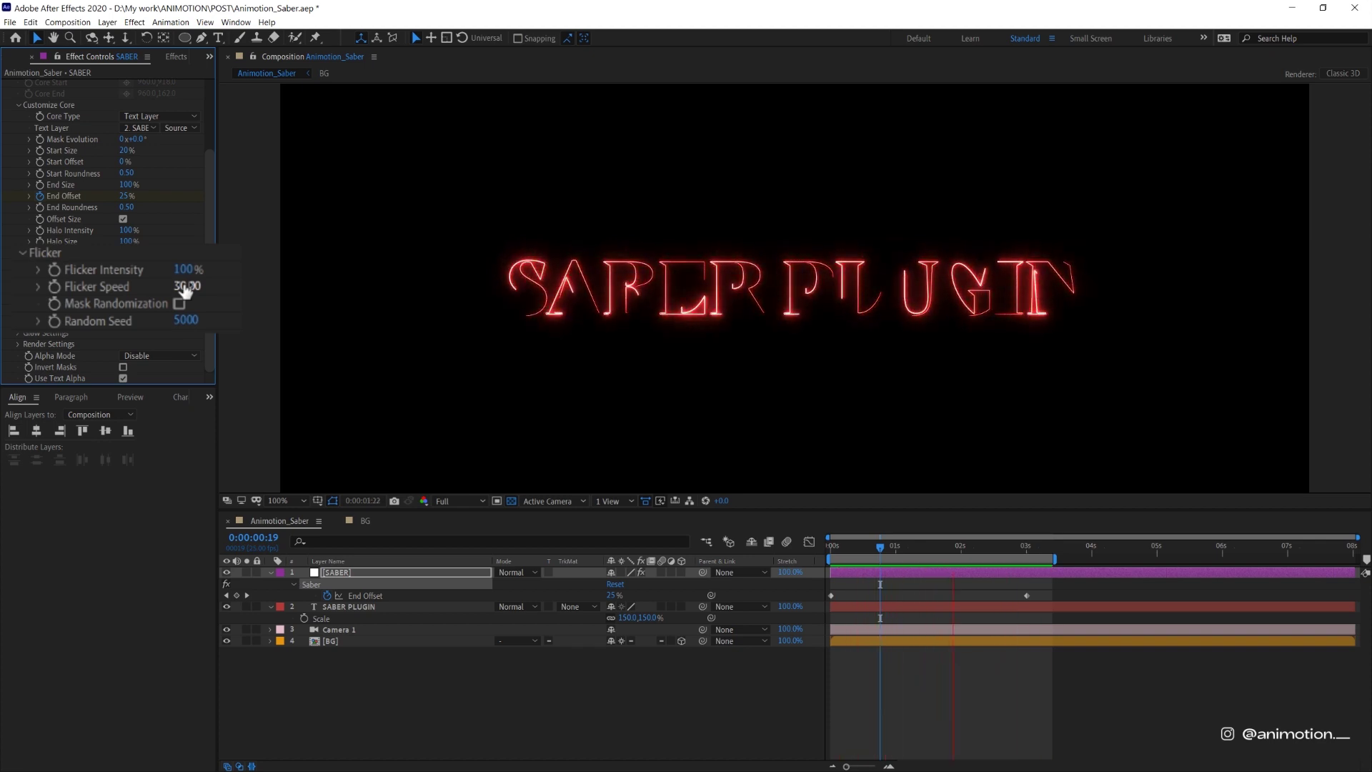
pyautogui.press('space')
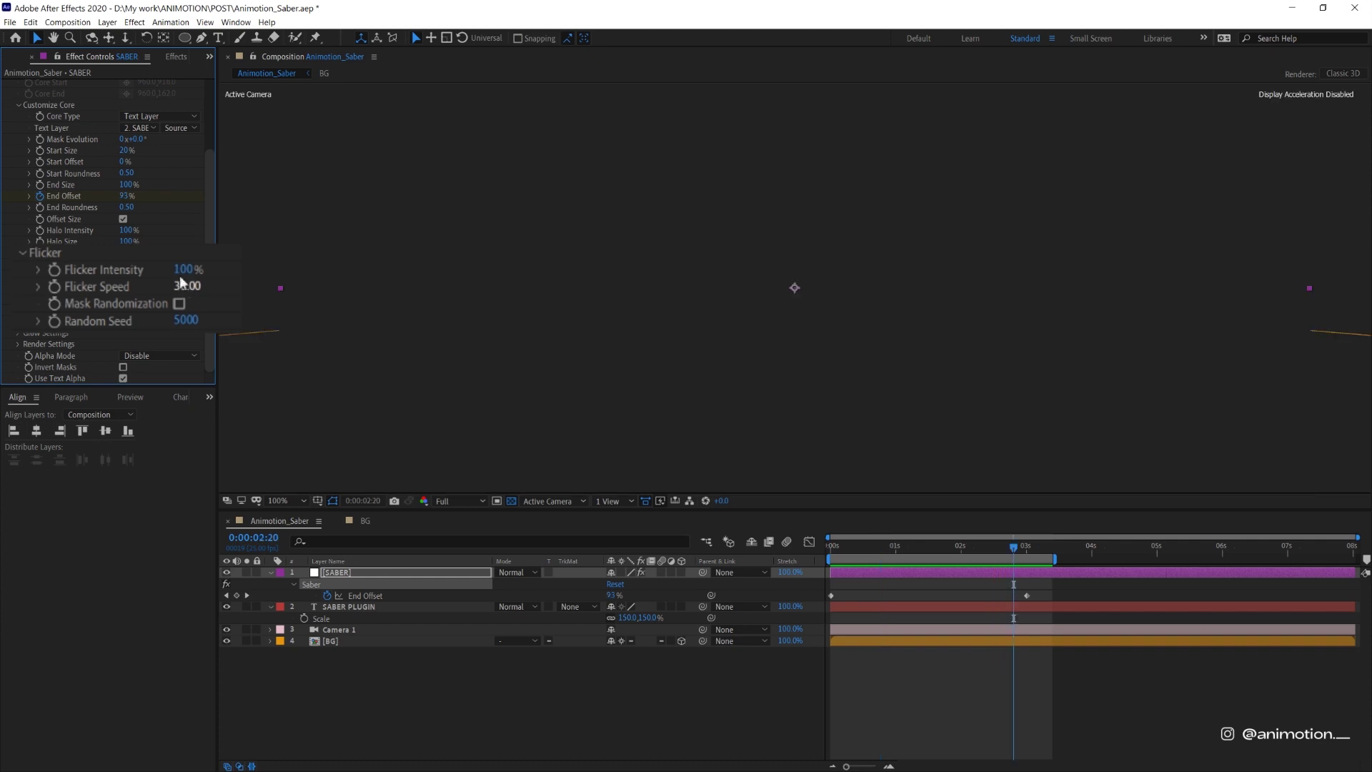
pyautogui.click(185, 284)
pyautogui.press('Return')
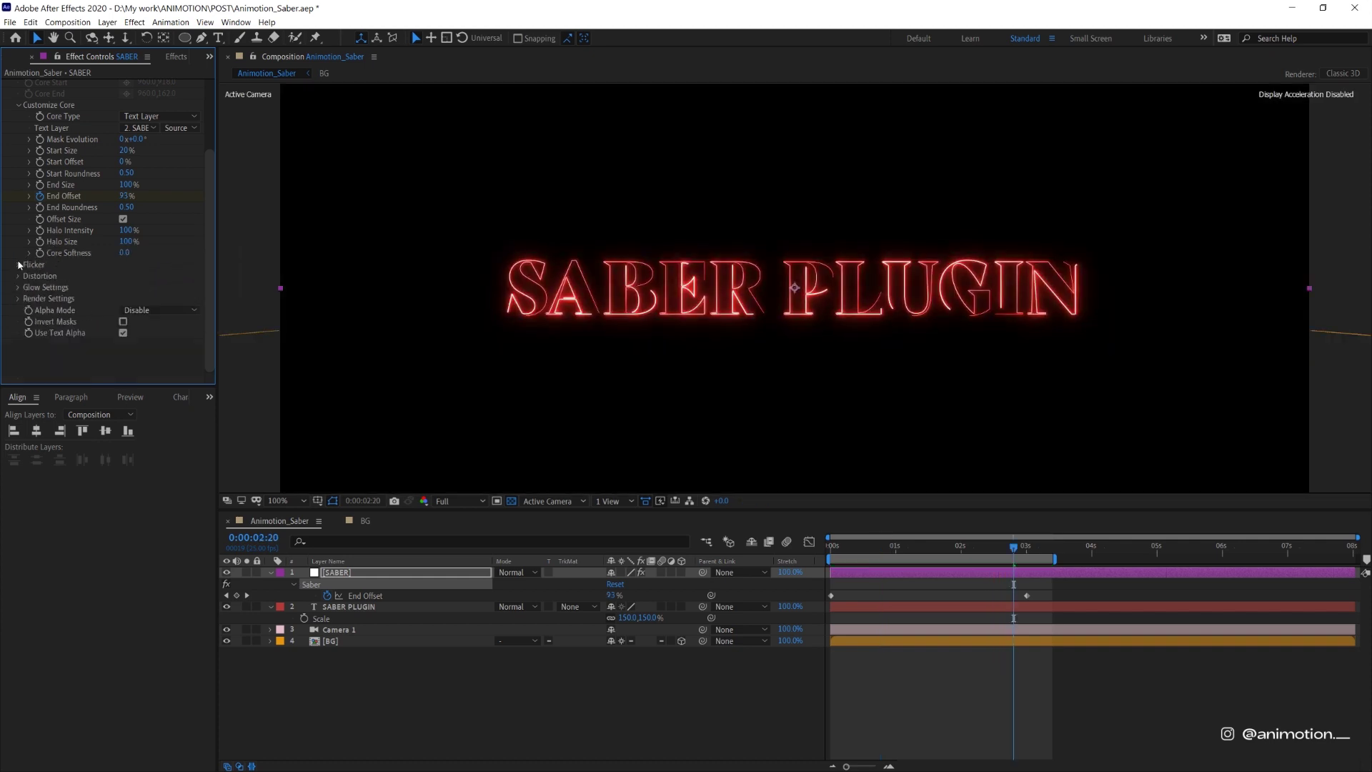
pyautogui.click(18, 264)
pyautogui.click(20, 152)
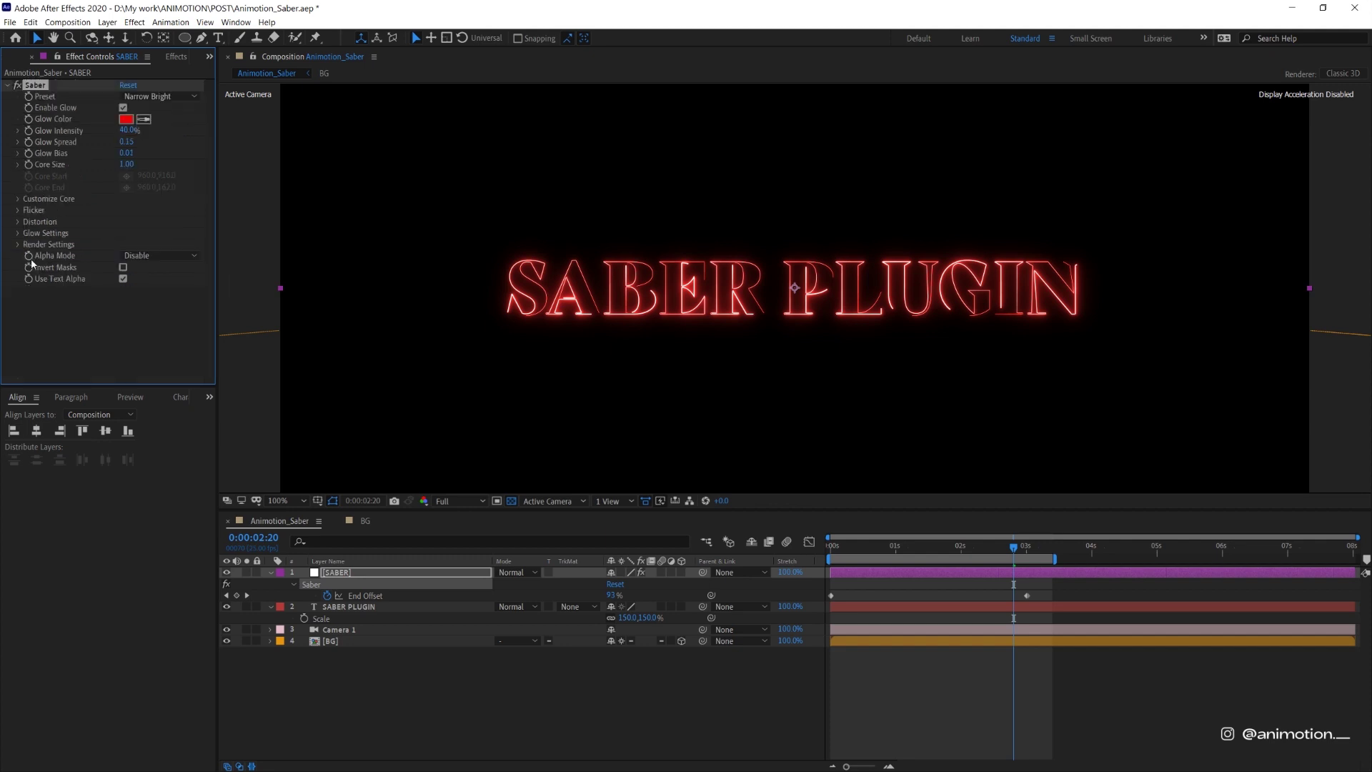
# - Set Glow Distortion amount to 100 with Fluid type and preview it around 3 seconds
pyautogui.click(18, 222)
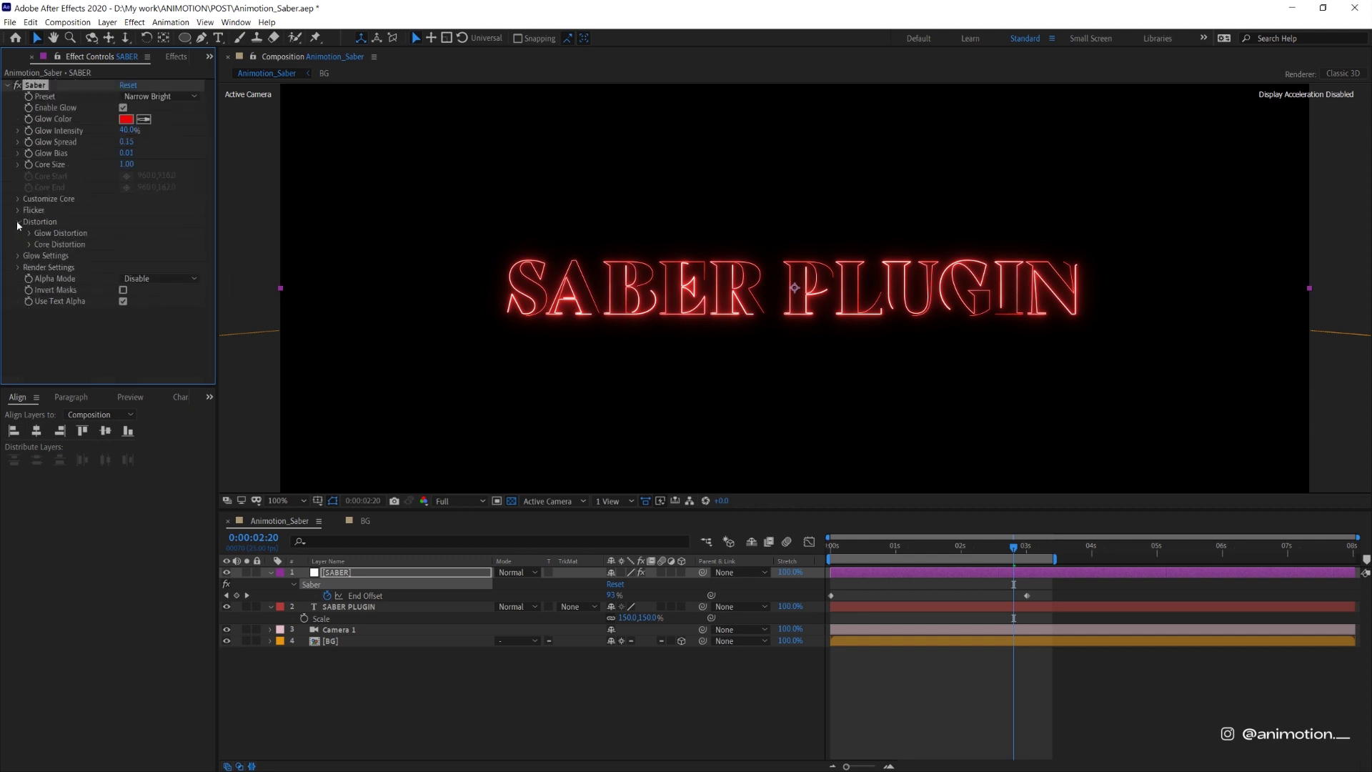
pyautogui.click(30, 234)
pyautogui.press('.')
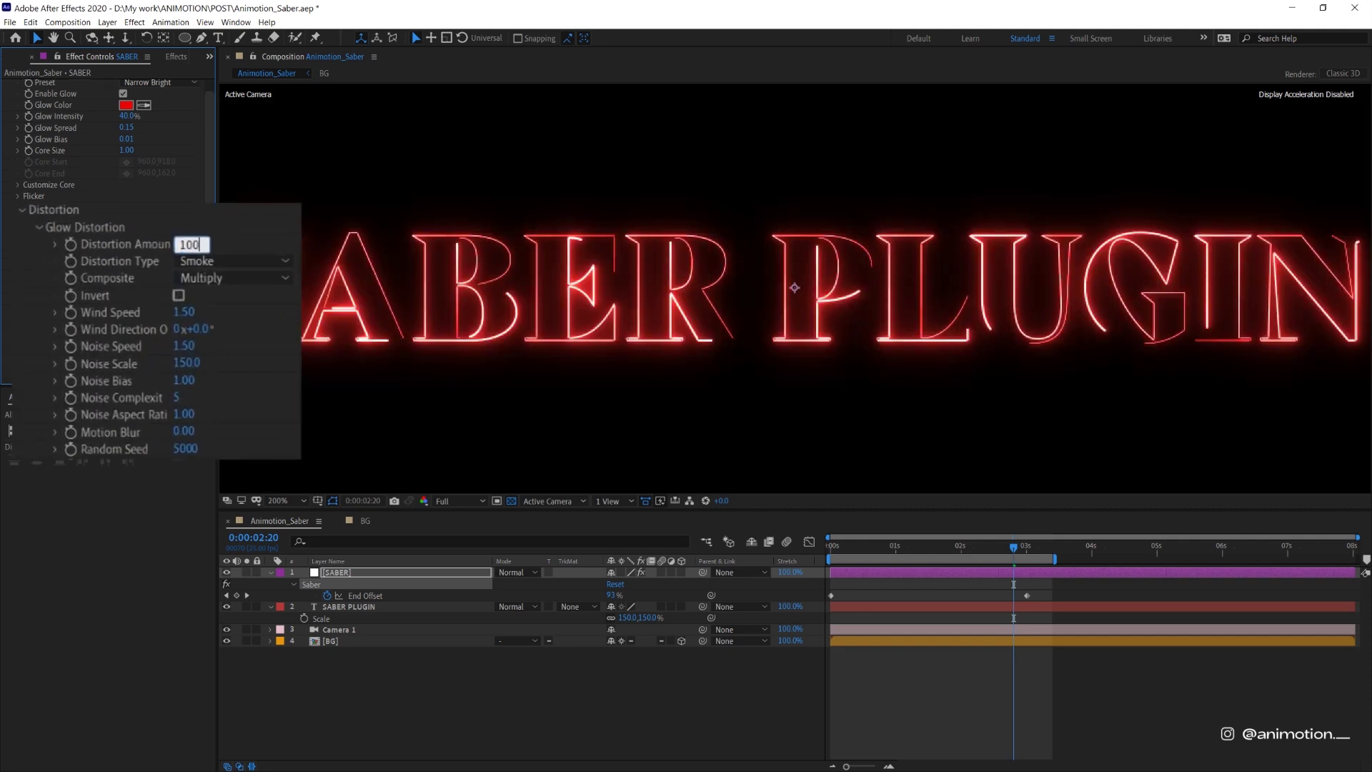
pyautogui.press('Return')
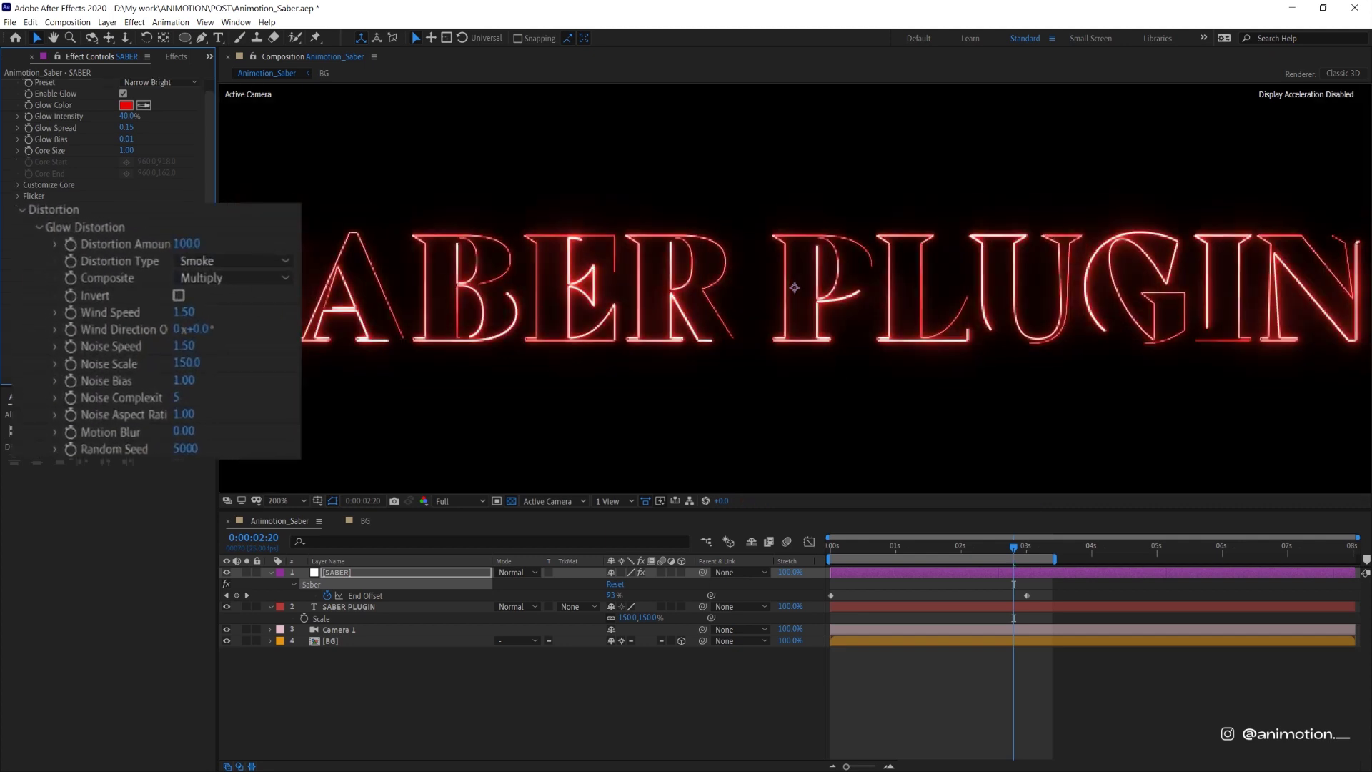
pyautogui.click(268, 261)
pyautogui.click(246, 297)
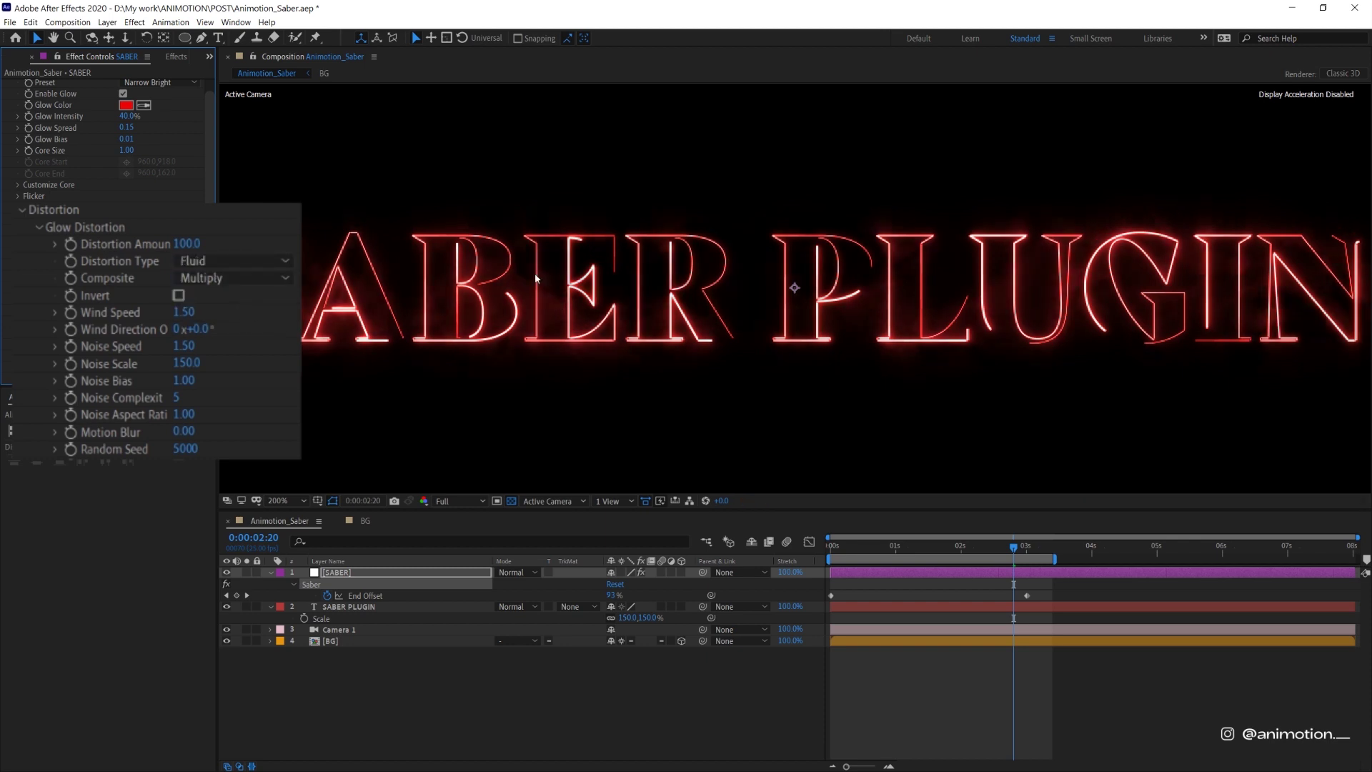
pyautogui.press('space')
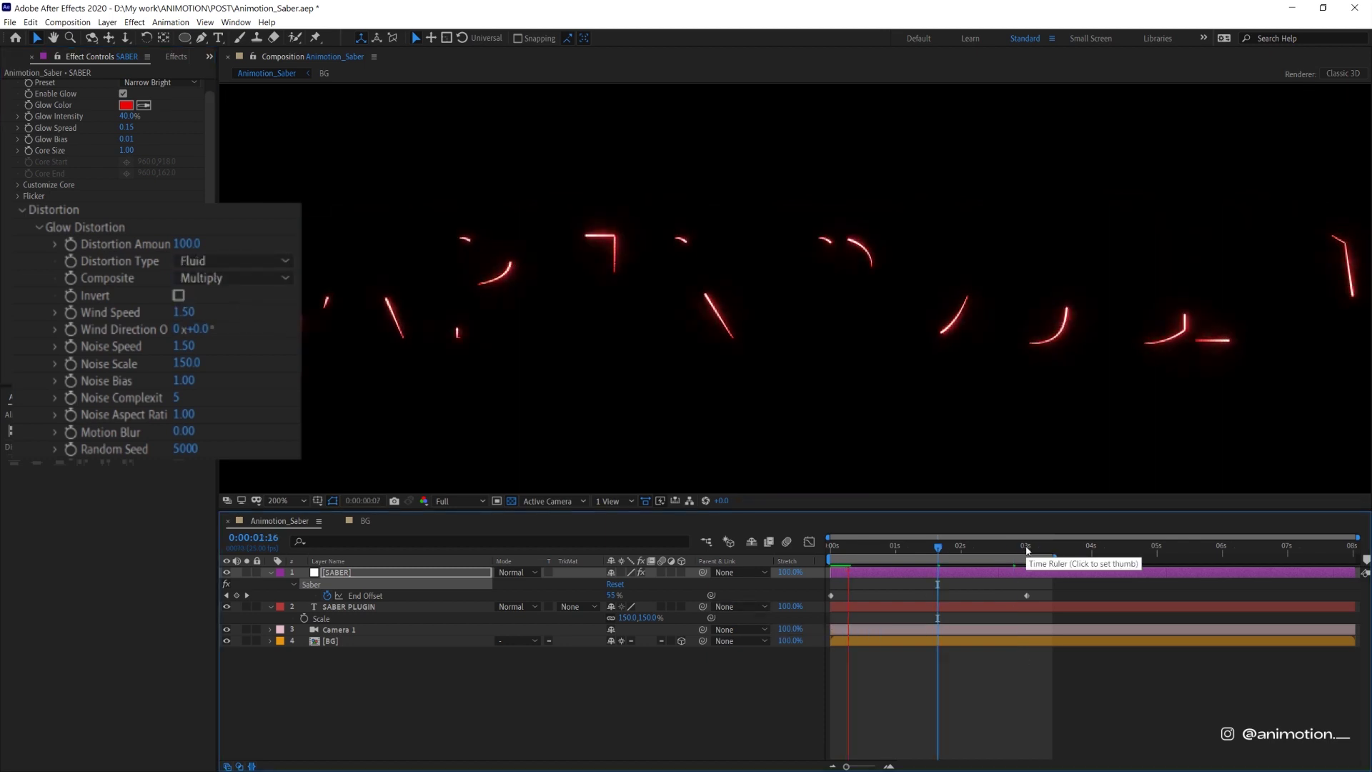
pyautogui.click(1026, 548)
pyautogui.moveTo(1027, 549); pyautogui.dragTo(1048, 549)
# - Try Energy distortion, extend the work area to about 4 seconds, and settle on Smoke
pyautogui.click(236, 260)
pyautogui.click(212, 303)
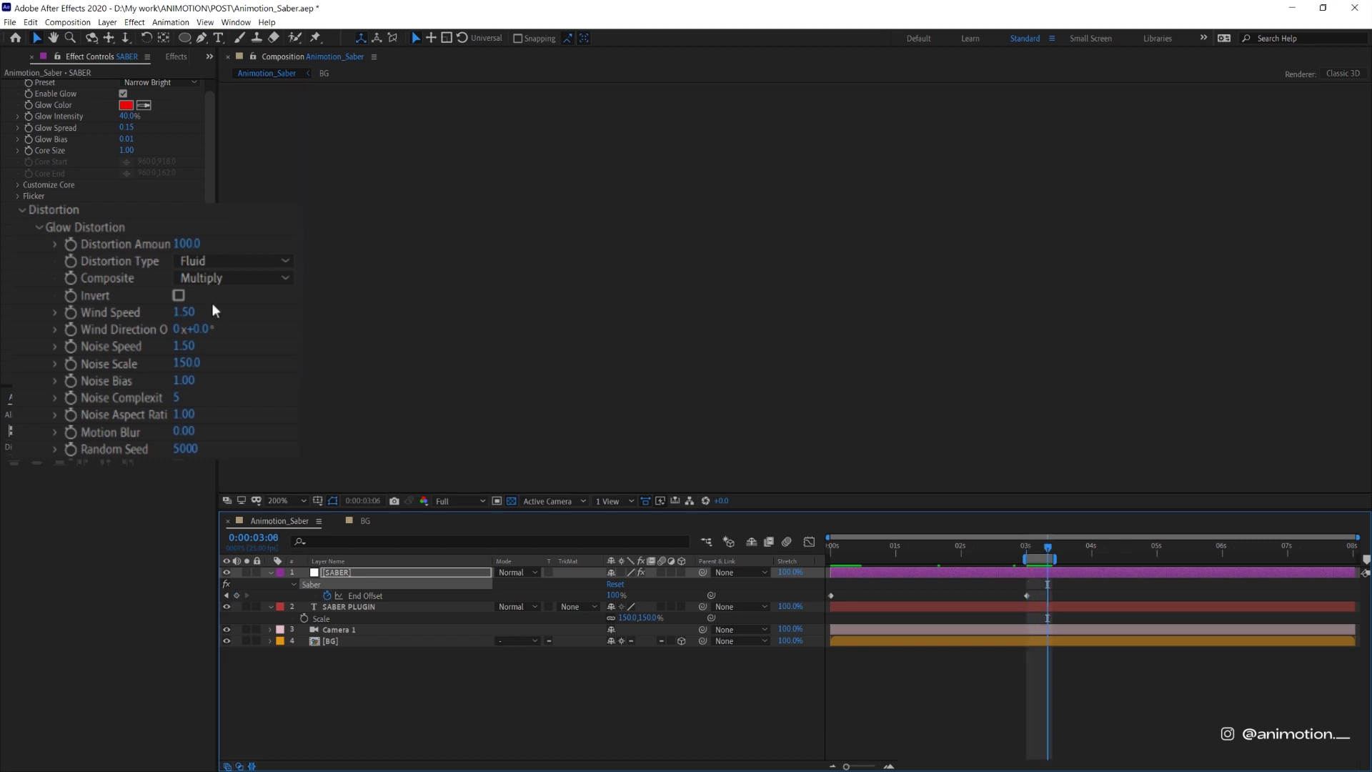
pyautogui.press('space')
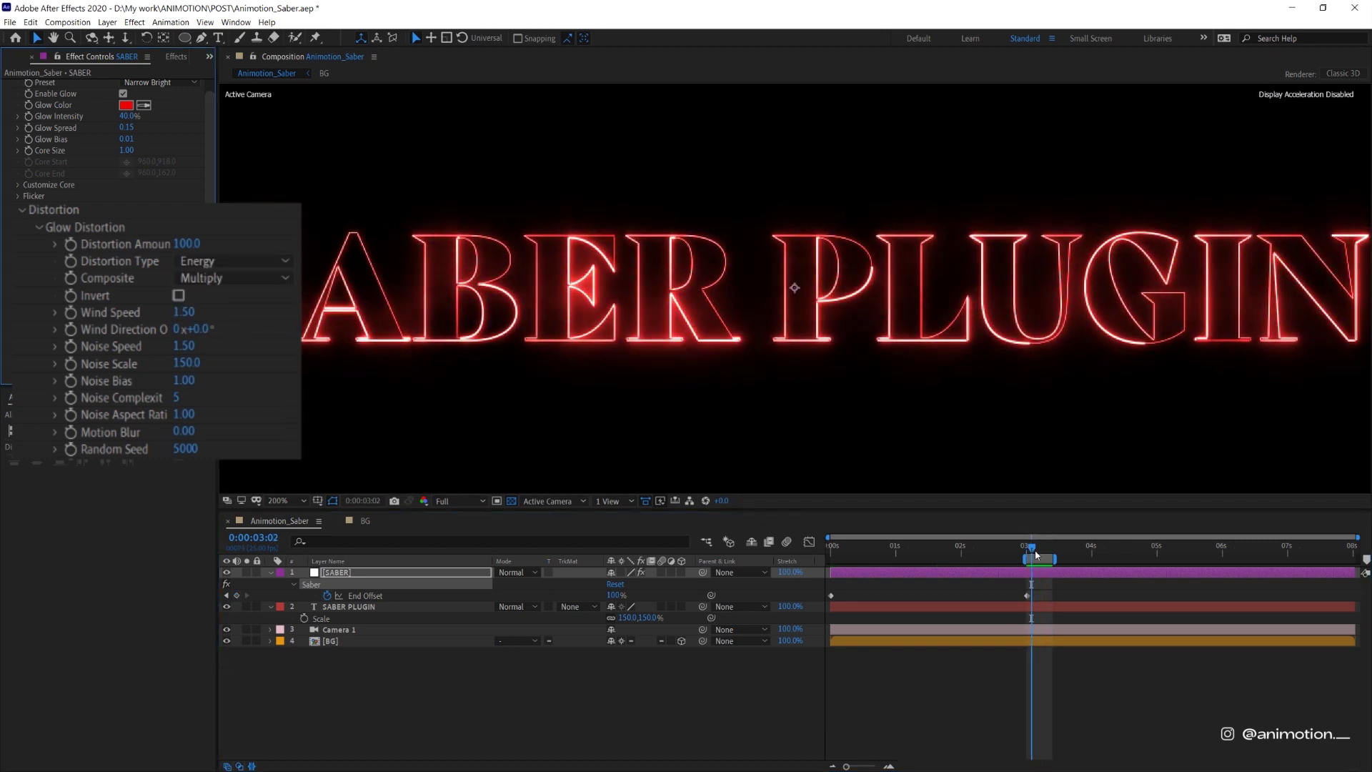
pyautogui.moveTo(1056, 559); pyautogui.dragTo(1094, 563)
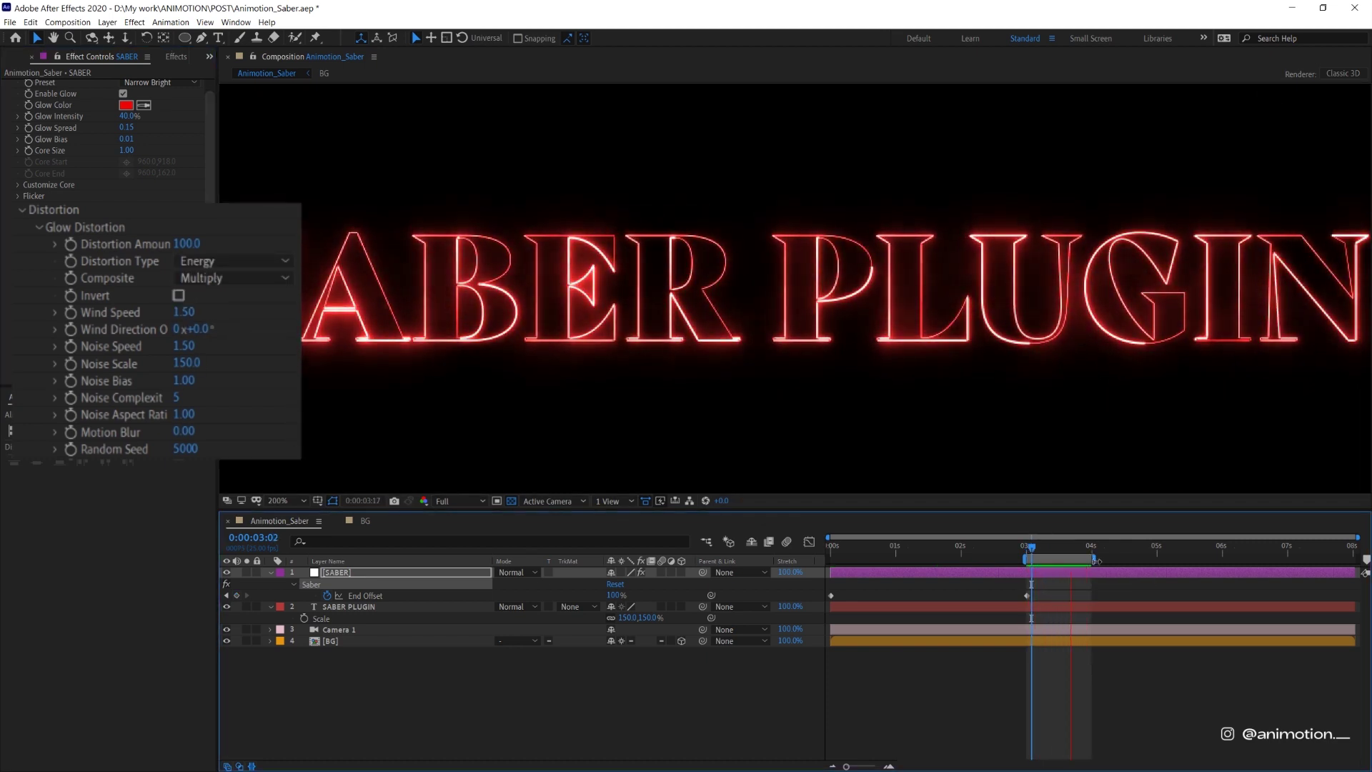
pyautogui.scroll(-1, 826, 384)
pyautogui.press('space')
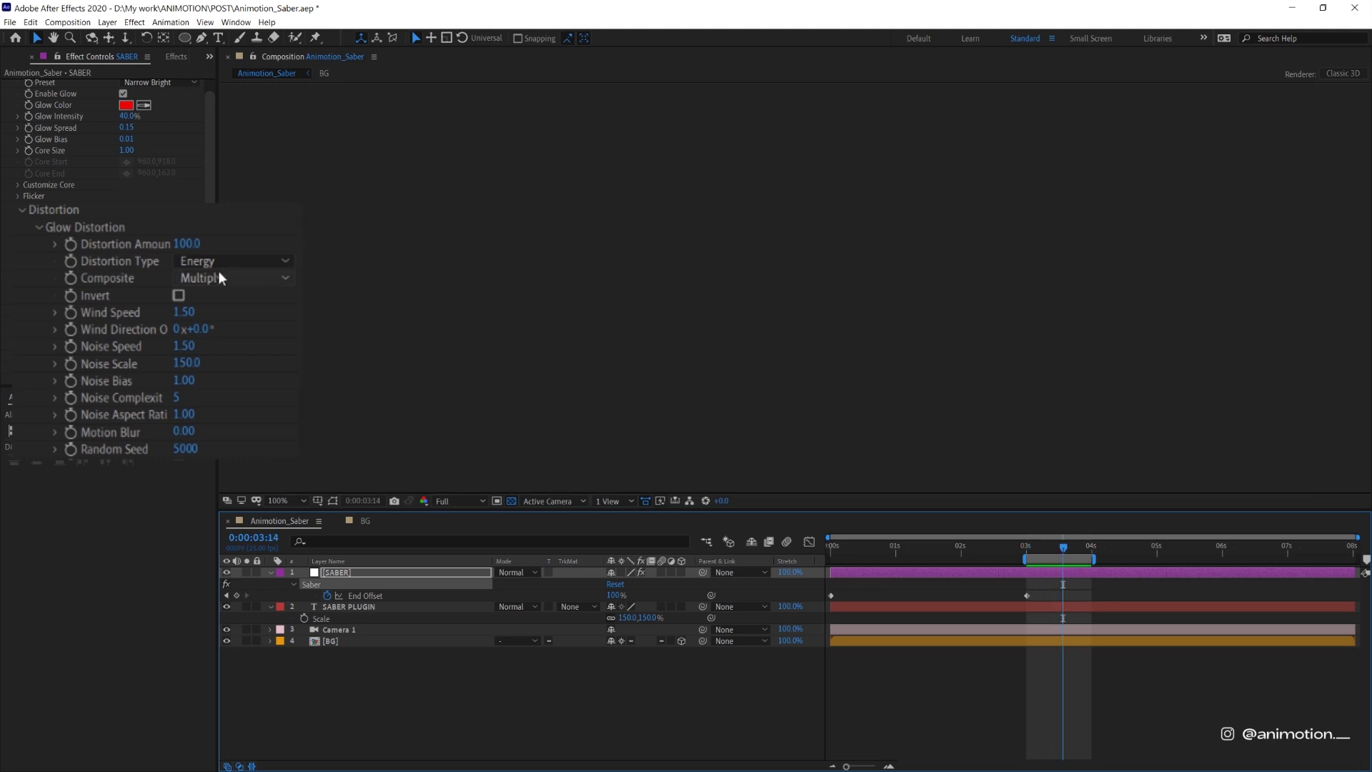
pyautogui.click(222, 261)
pyautogui.click(218, 280)
pyautogui.press('space')
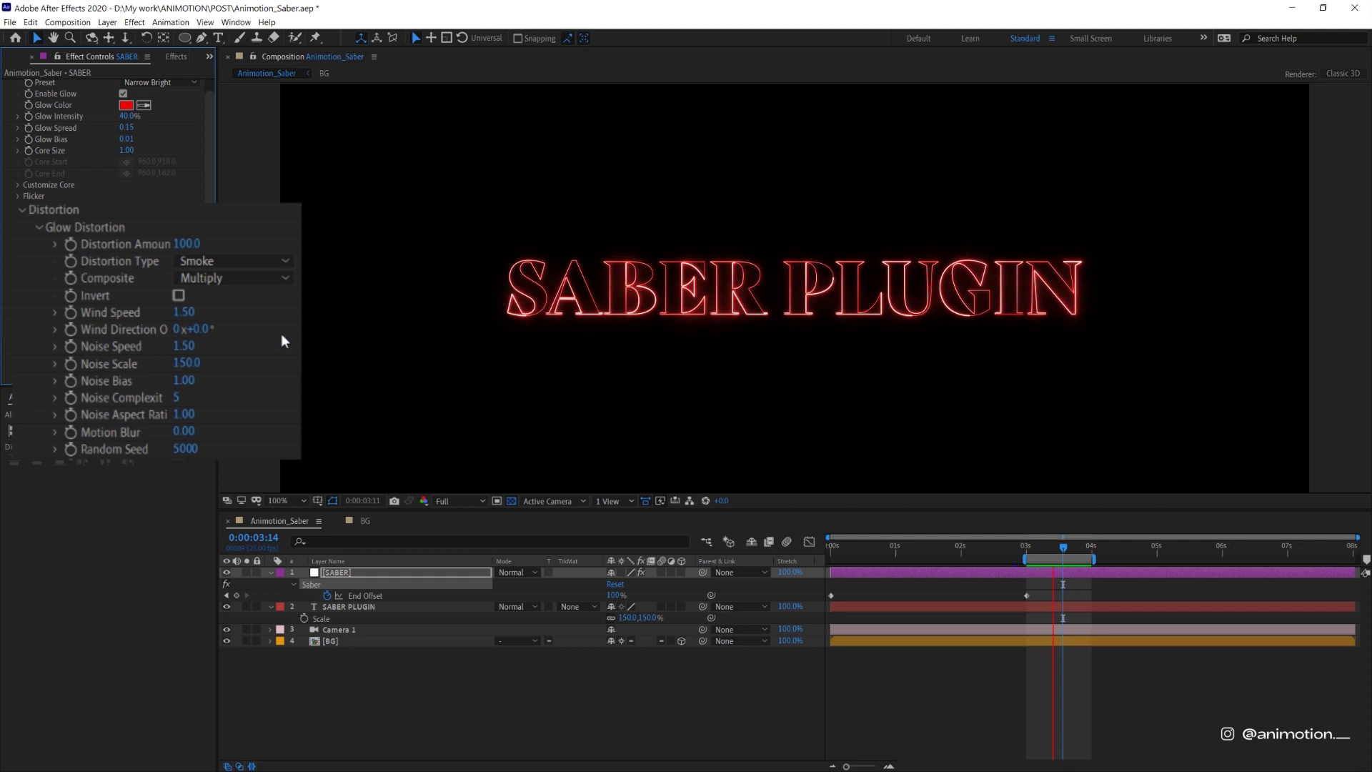
# - Set the Glow Distortion Wind Speed to 0.50 and preview the slower wind distortion
pyautogui.press('space')
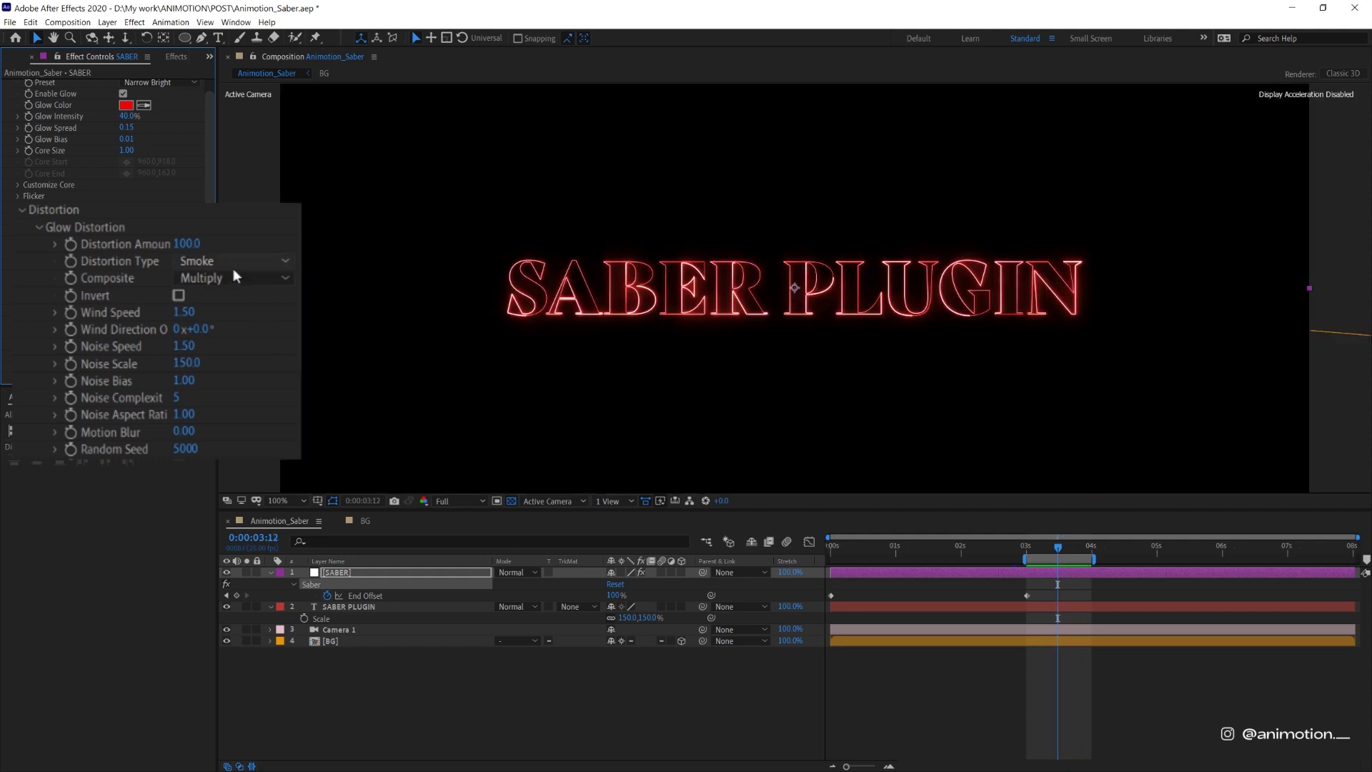
pyautogui.click(185, 312)
pyautogui.press('Return')
pyautogui.press('space')
# - Set Noise Speed to 0.50 and preview the calmer smoke glow
pyautogui.click(182, 348)
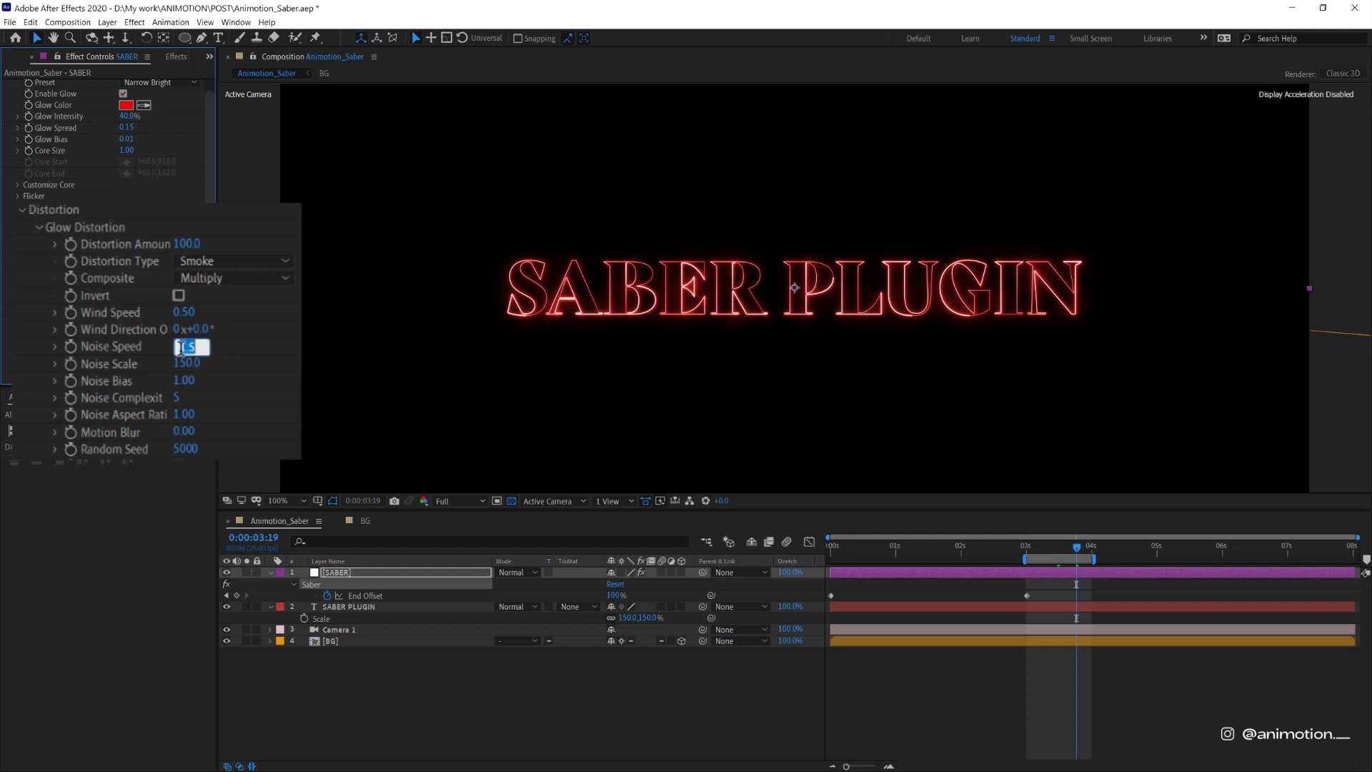
pyautogui.press('Return')
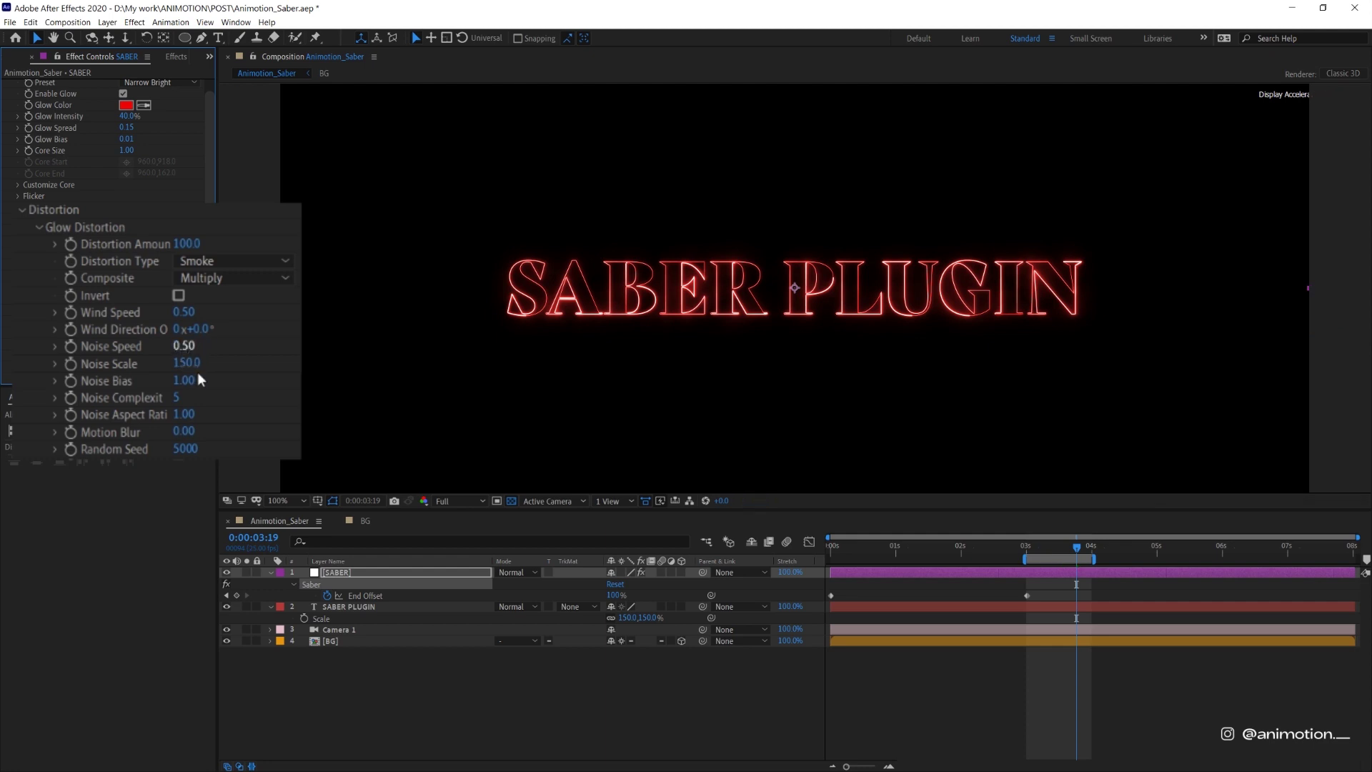
pyautogui.scroll(-2, 164, 330)
pyautogui.click(344, 661)
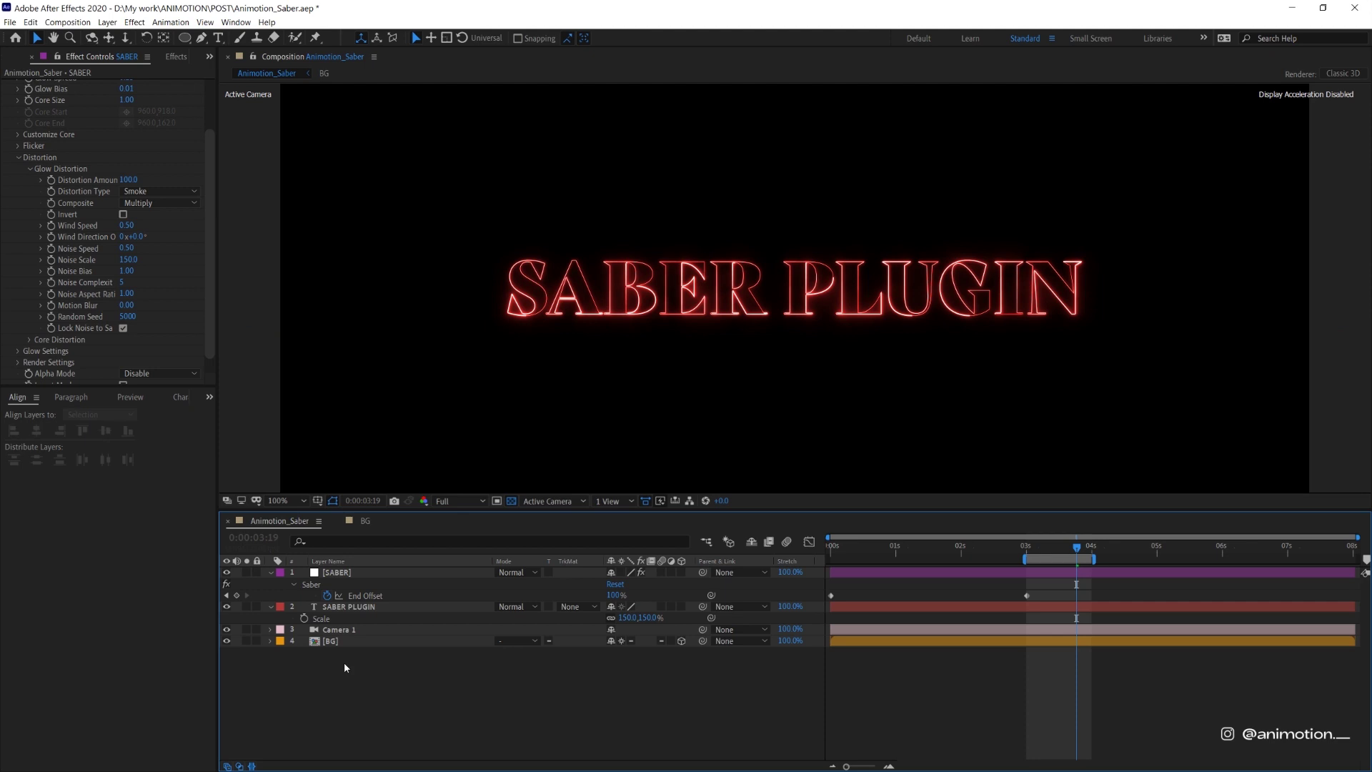
pyautogui.press('space')
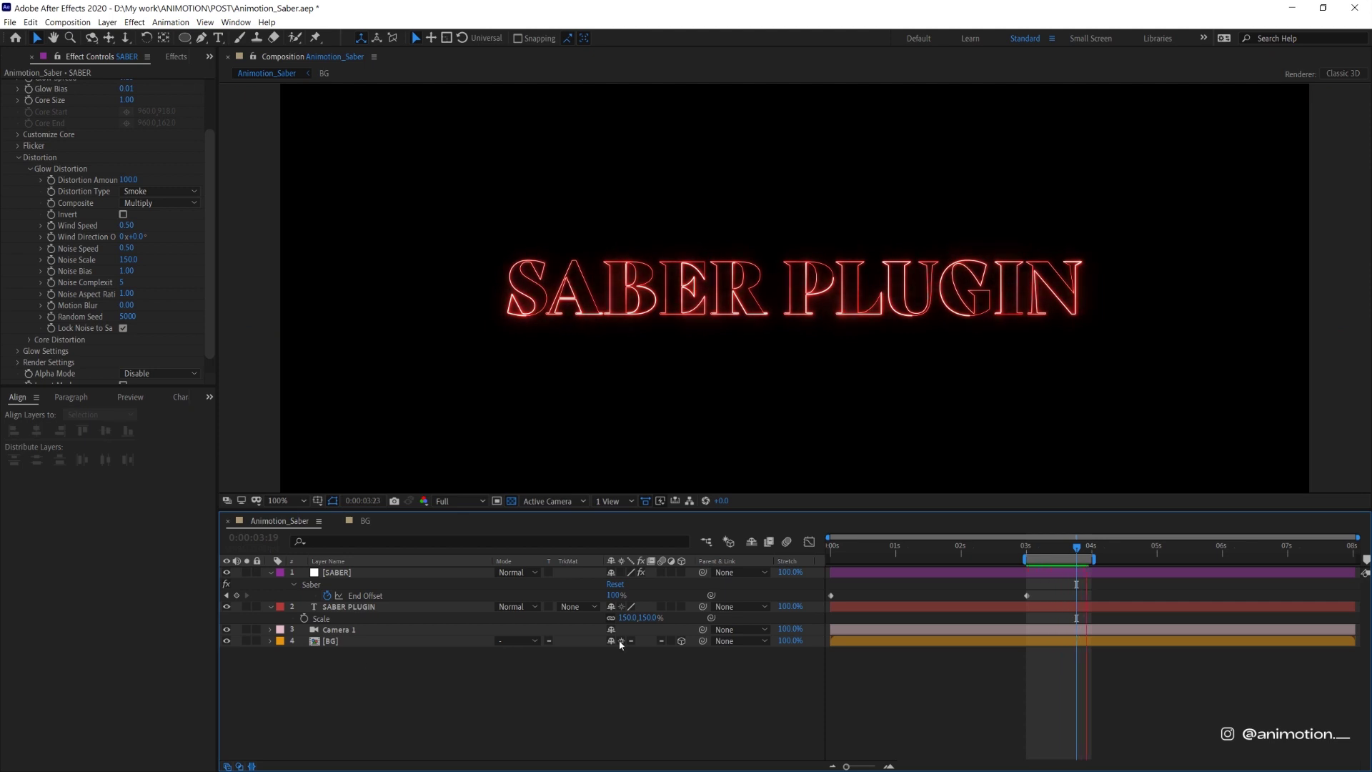
pyautogui.press('space')
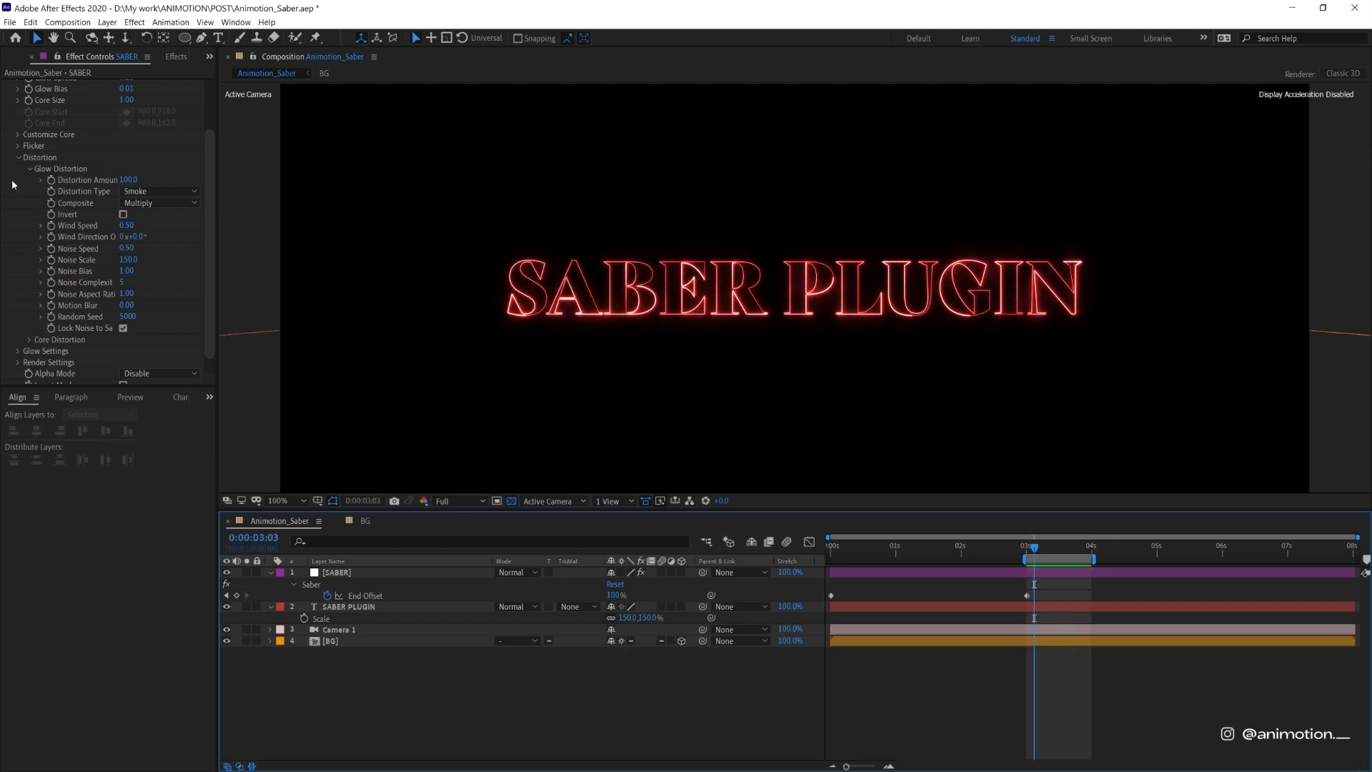
pyautogui.click(32, 169)
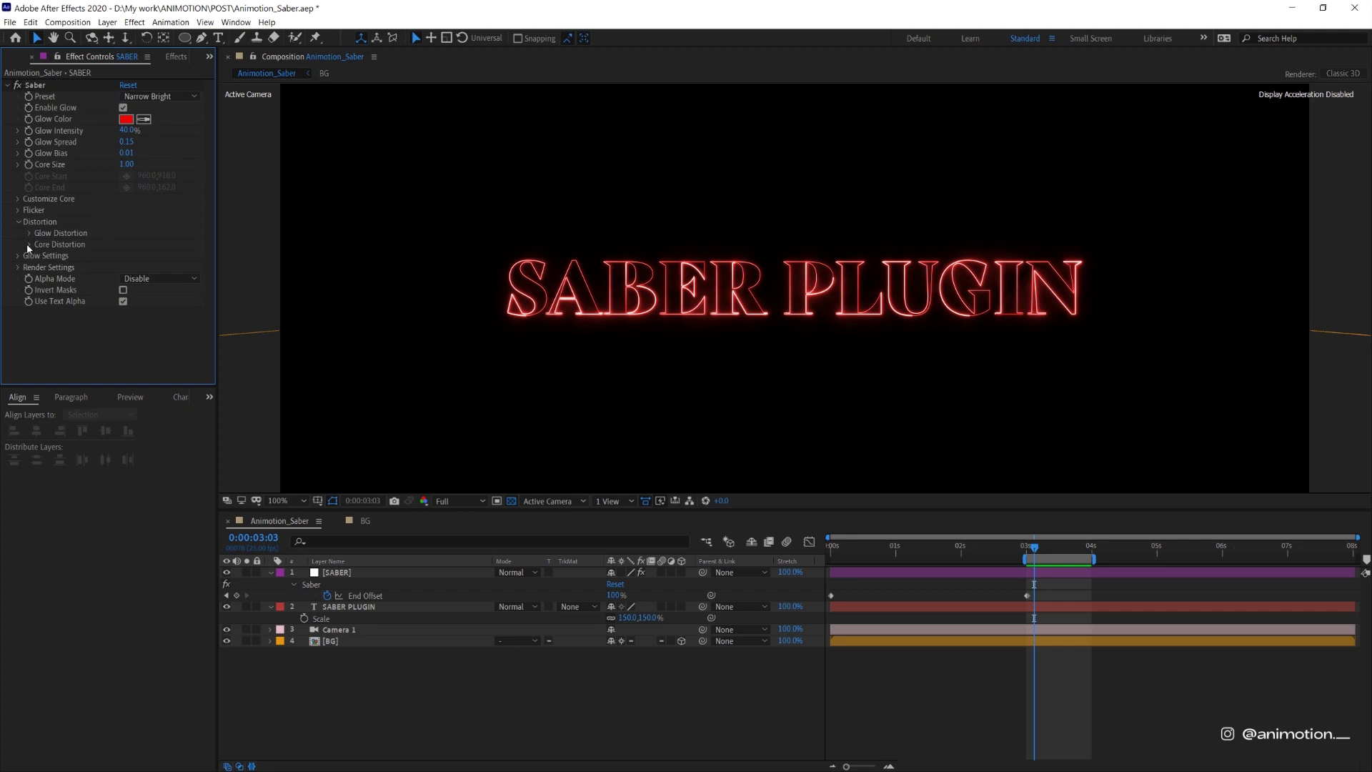
pyautogui.click(29, 245)
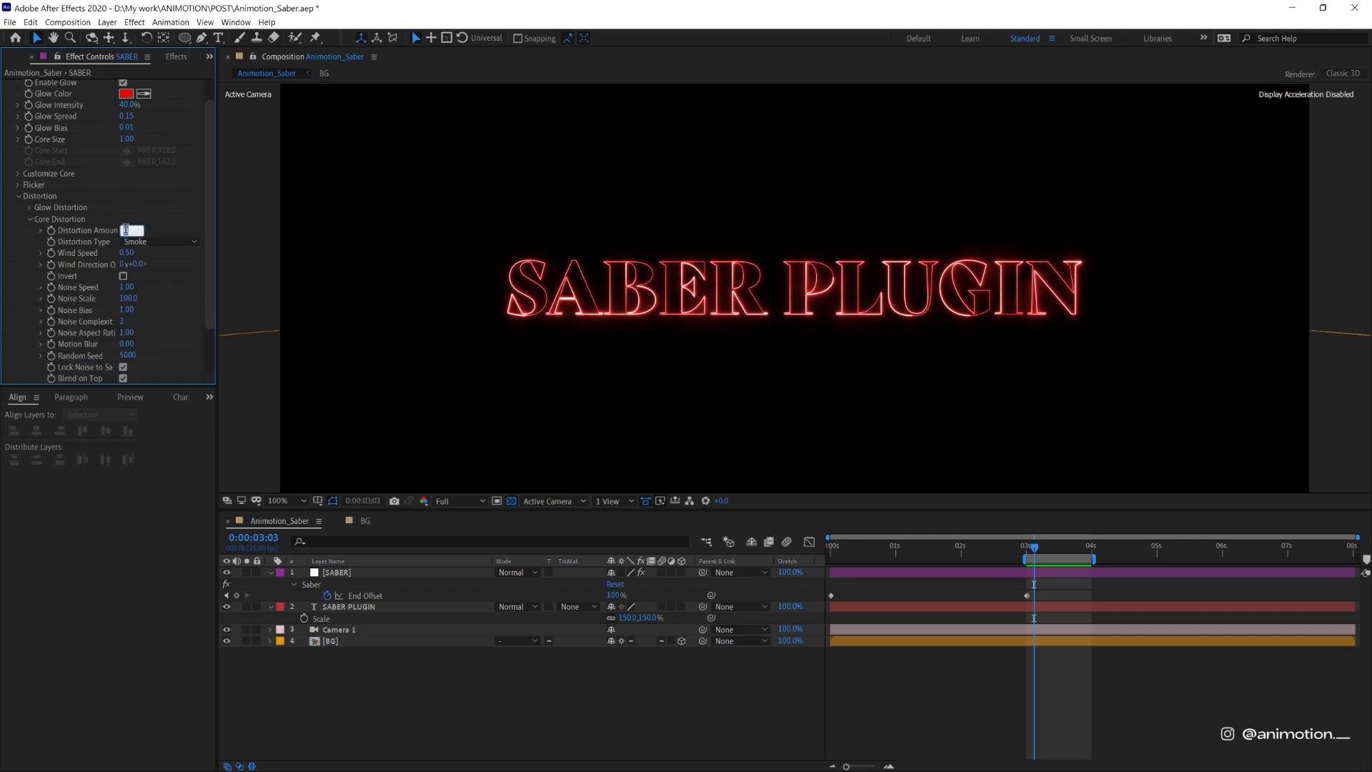
pyautogui.click(126, 230)
pyautogui.write('100')
pyautogui.click(478, 270)
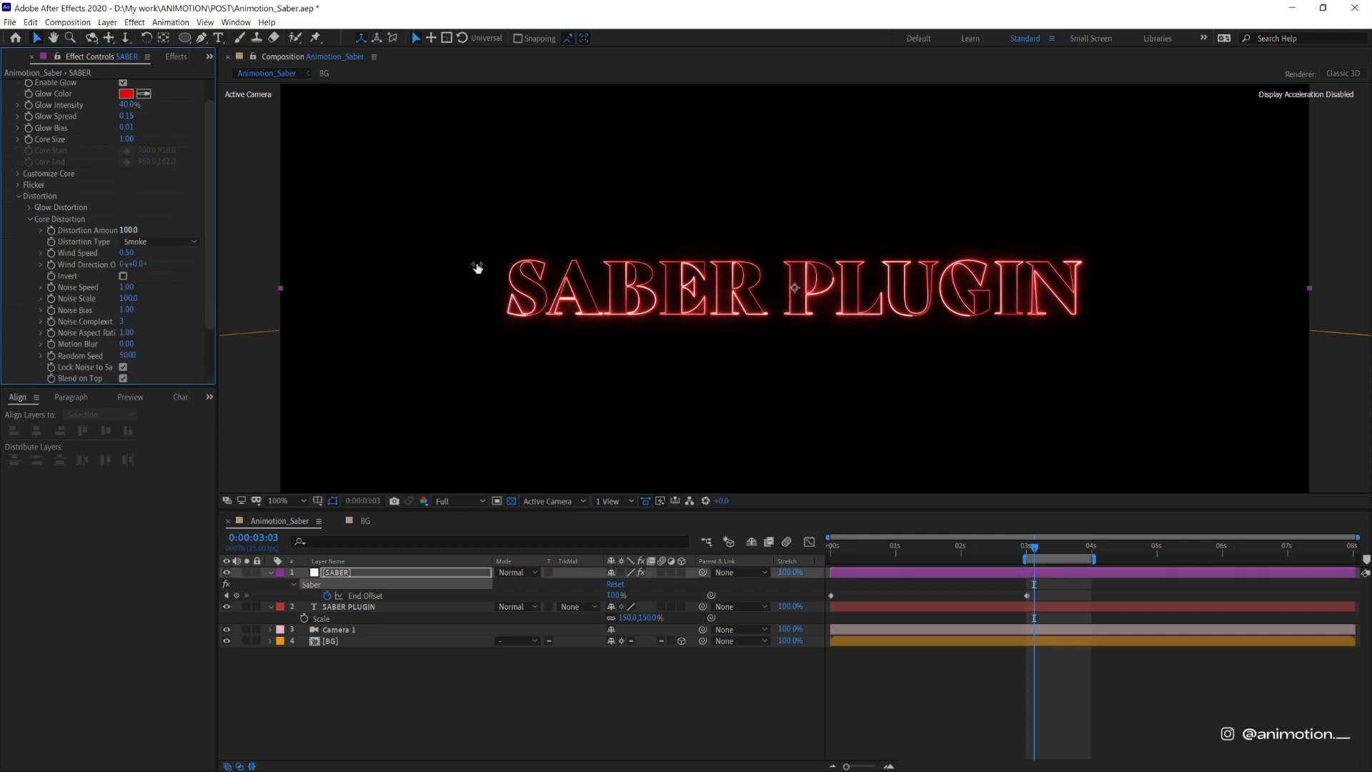
pyautogui.click(724, 326)
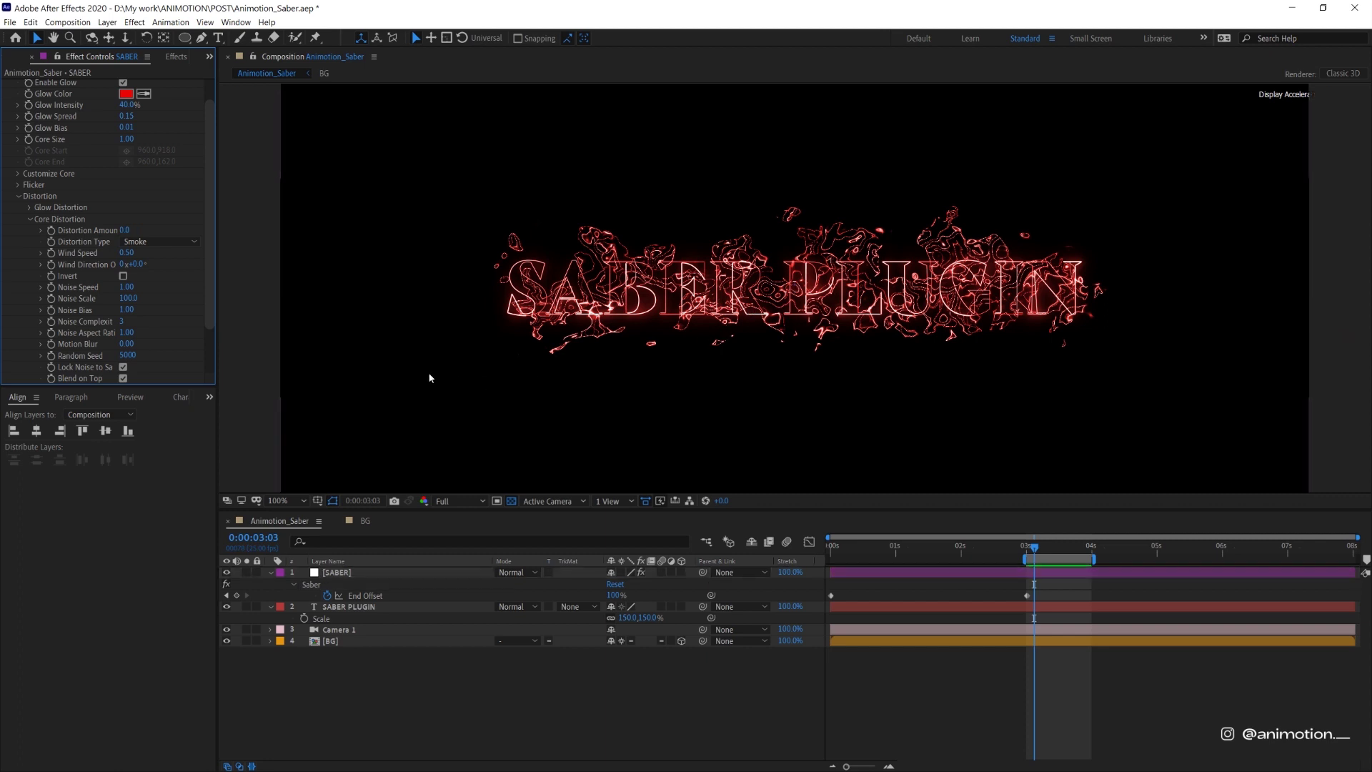
pyautogui.click(30, 221)
# - Scrub the Customize Core Mask Evolution to 0x+192°, checking the outline at 200% zoom
pyautogui.click(18, 199)
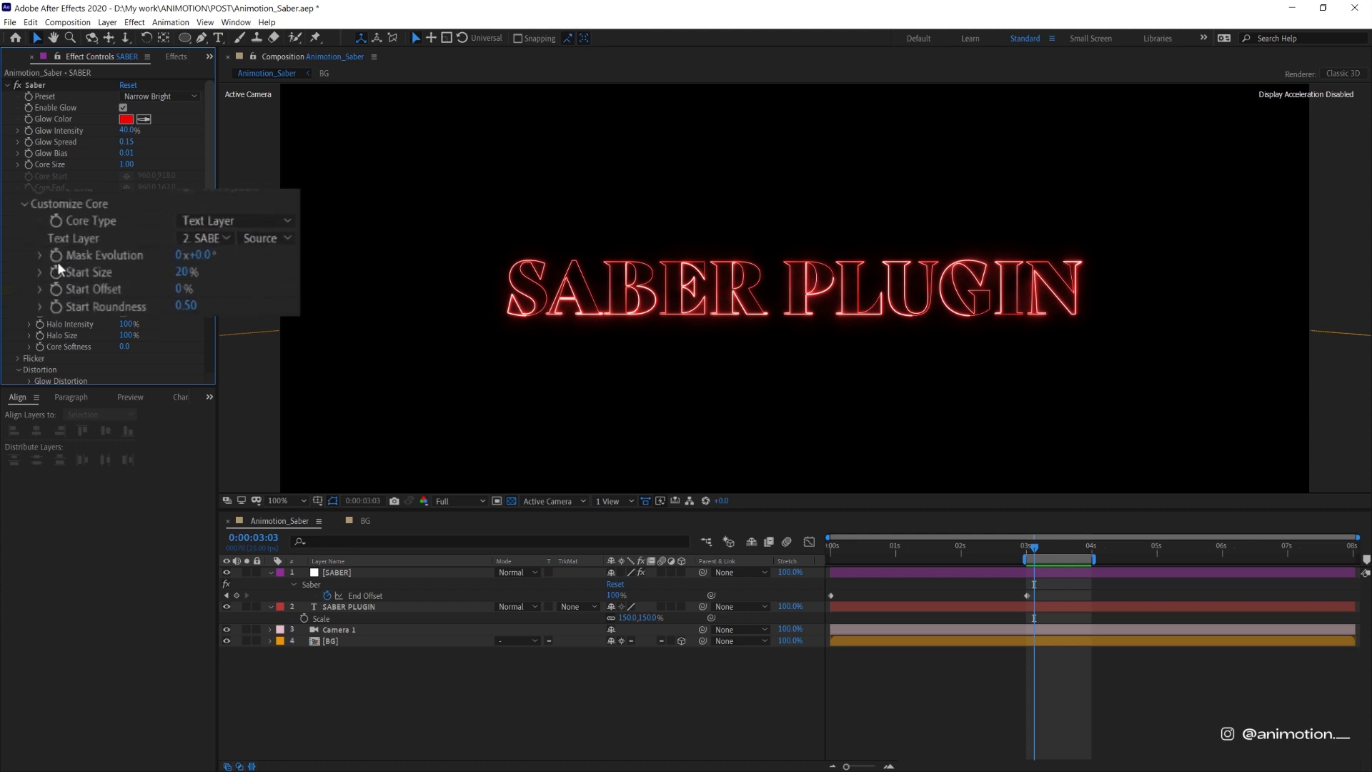
pyautogui.moveTo(187, 255); pyautogui.dragTo(638, 265)
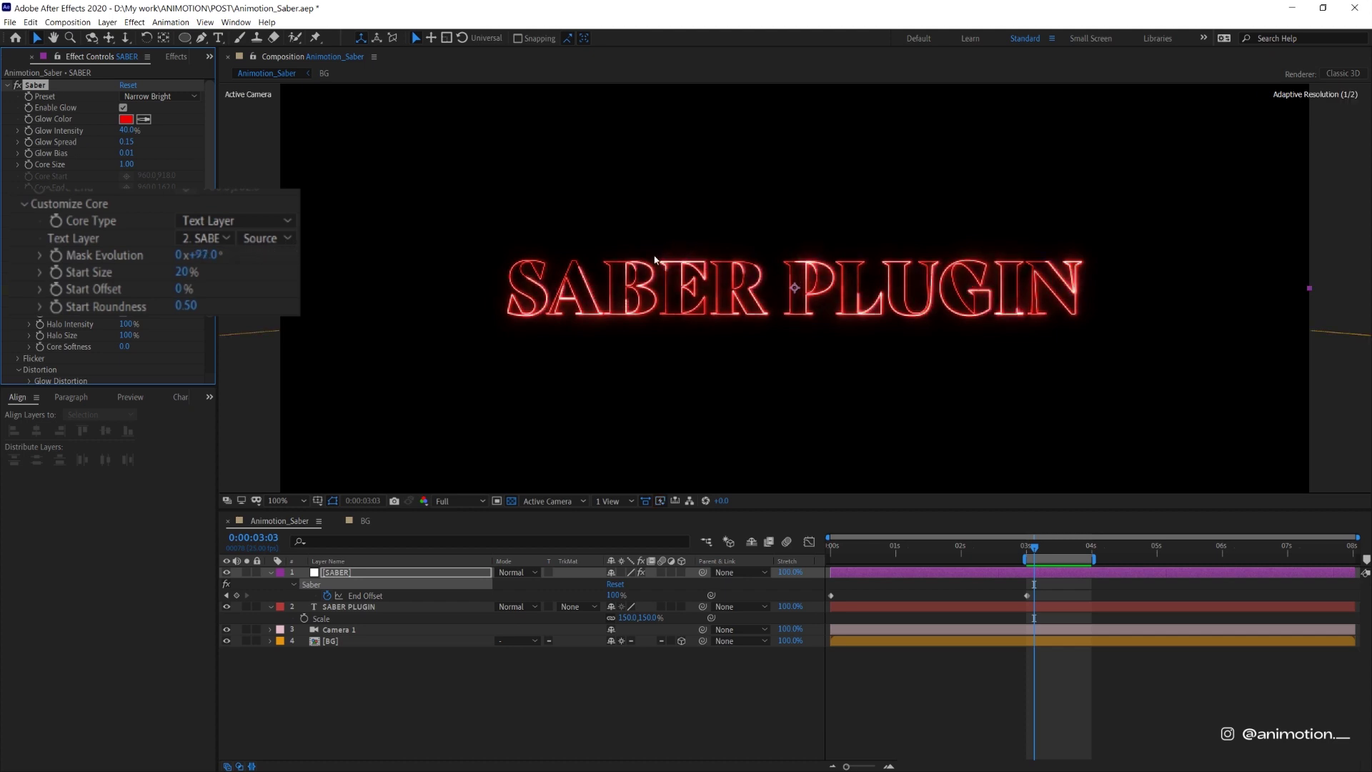
pyautogui.press('.')
pyautogui.moveTo(223, 256); pyautogui.dragTo(291, 241)
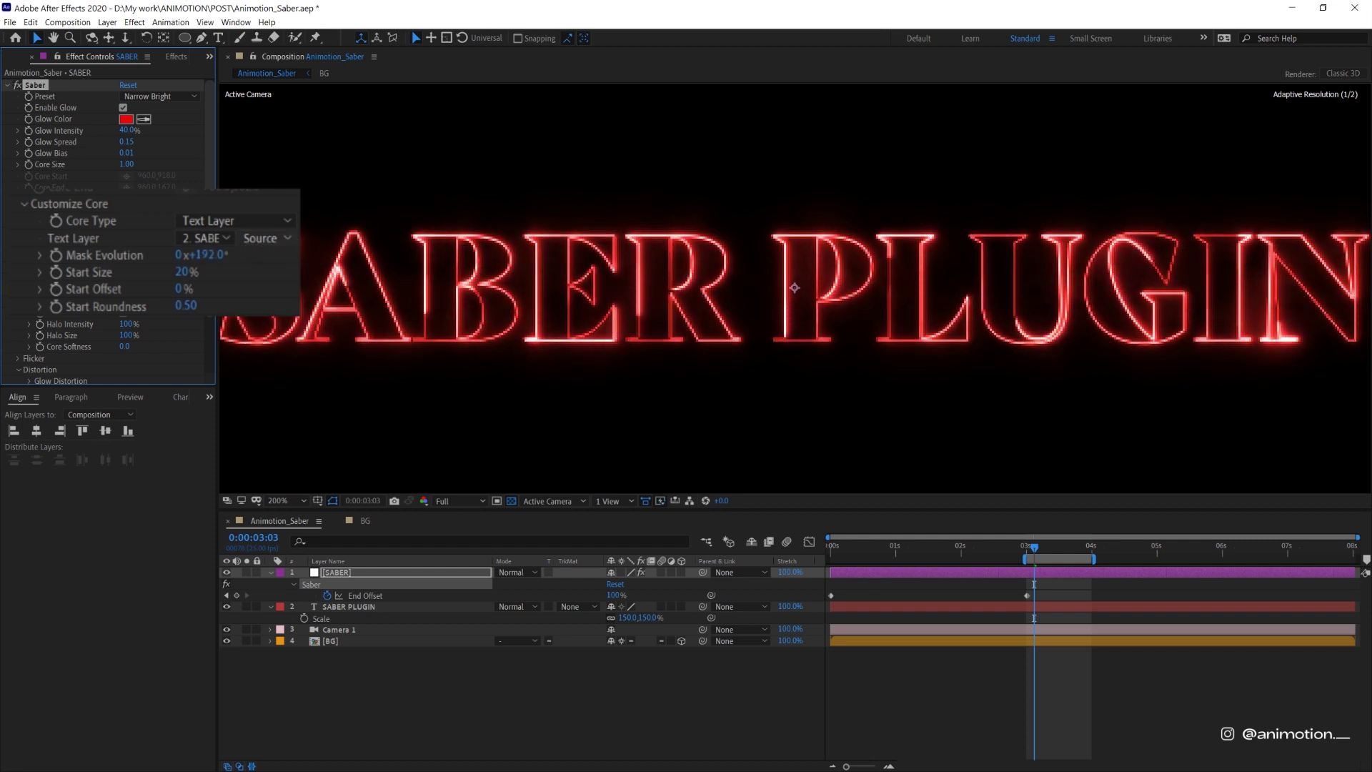
# - Drive Mask Evolution with the expression time*50 and preview the animated neon outline
pyautogui.keyDown('alt'); pyautogui.click(57, 255); pyautogui.keyUp('alt')
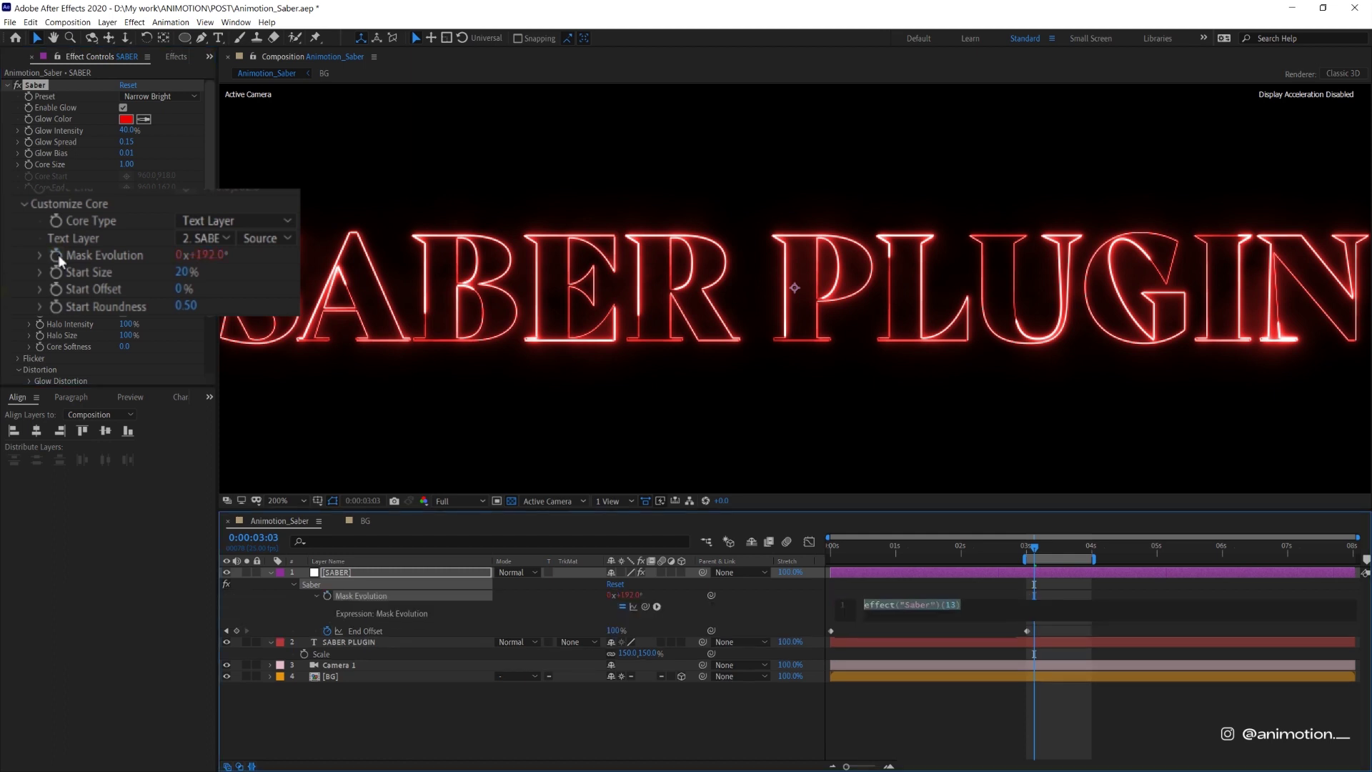
pyautogui.write('time*50')
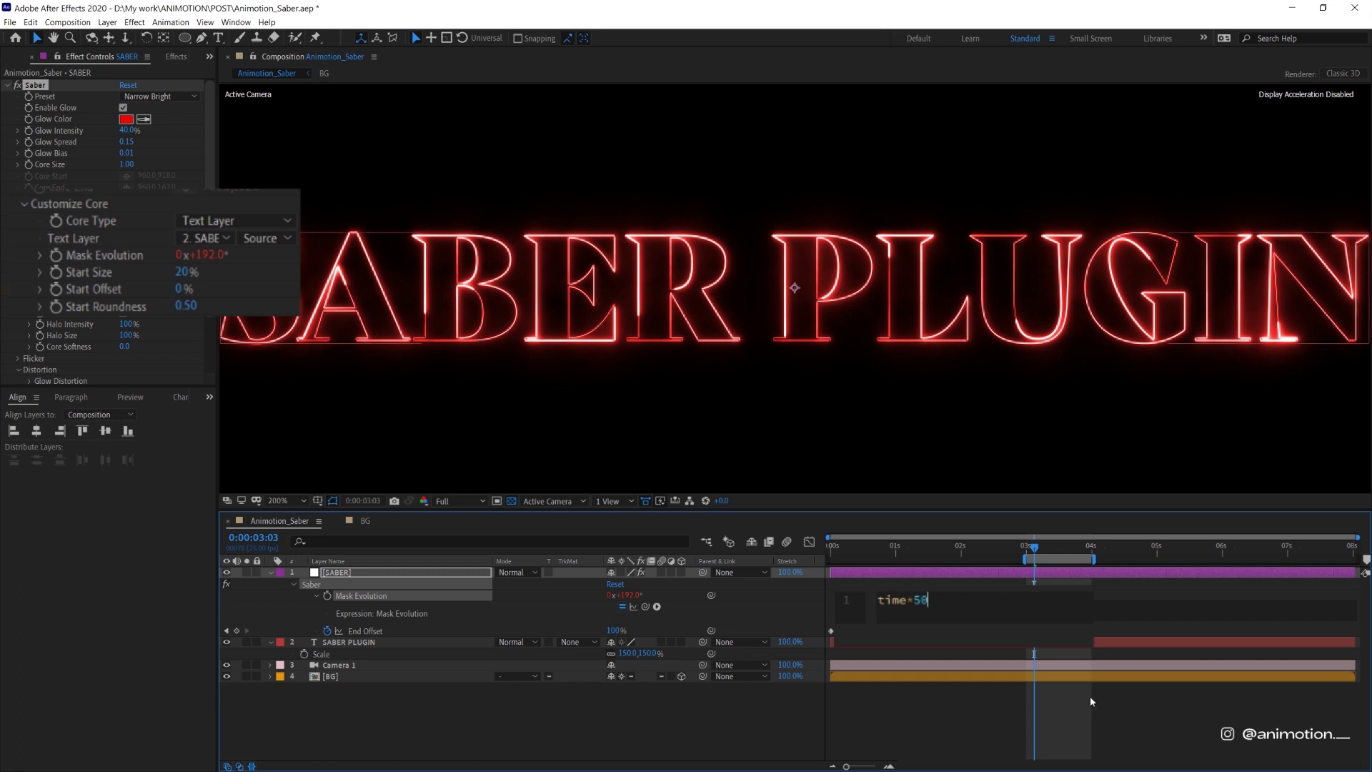
pyautogui.click(964, 707)
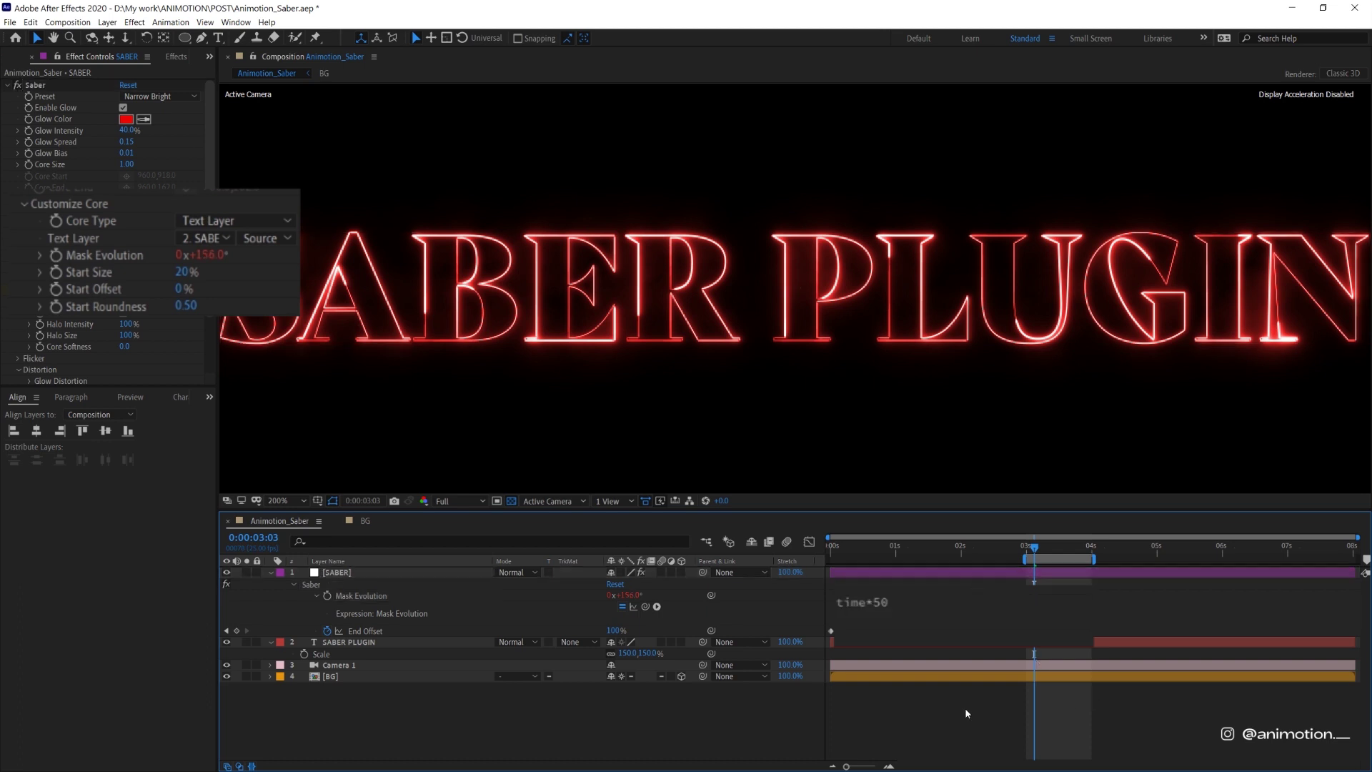
pyautogui.scroll(-2, 855, 432)
pyautogui.press('space')
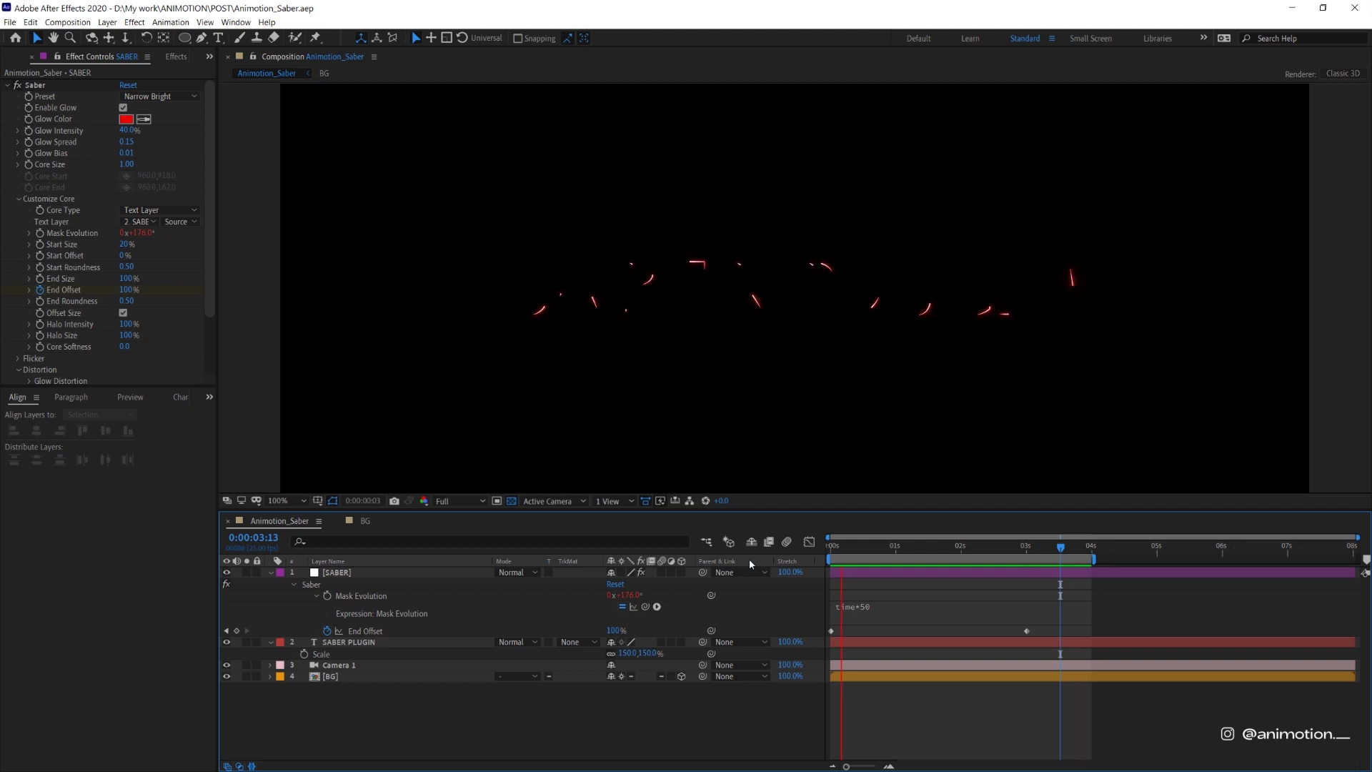
# - Set the [SABER] layer's blending mode to Screen
pyautogui.click(472, 572)
pyautogui.click(515, 574)
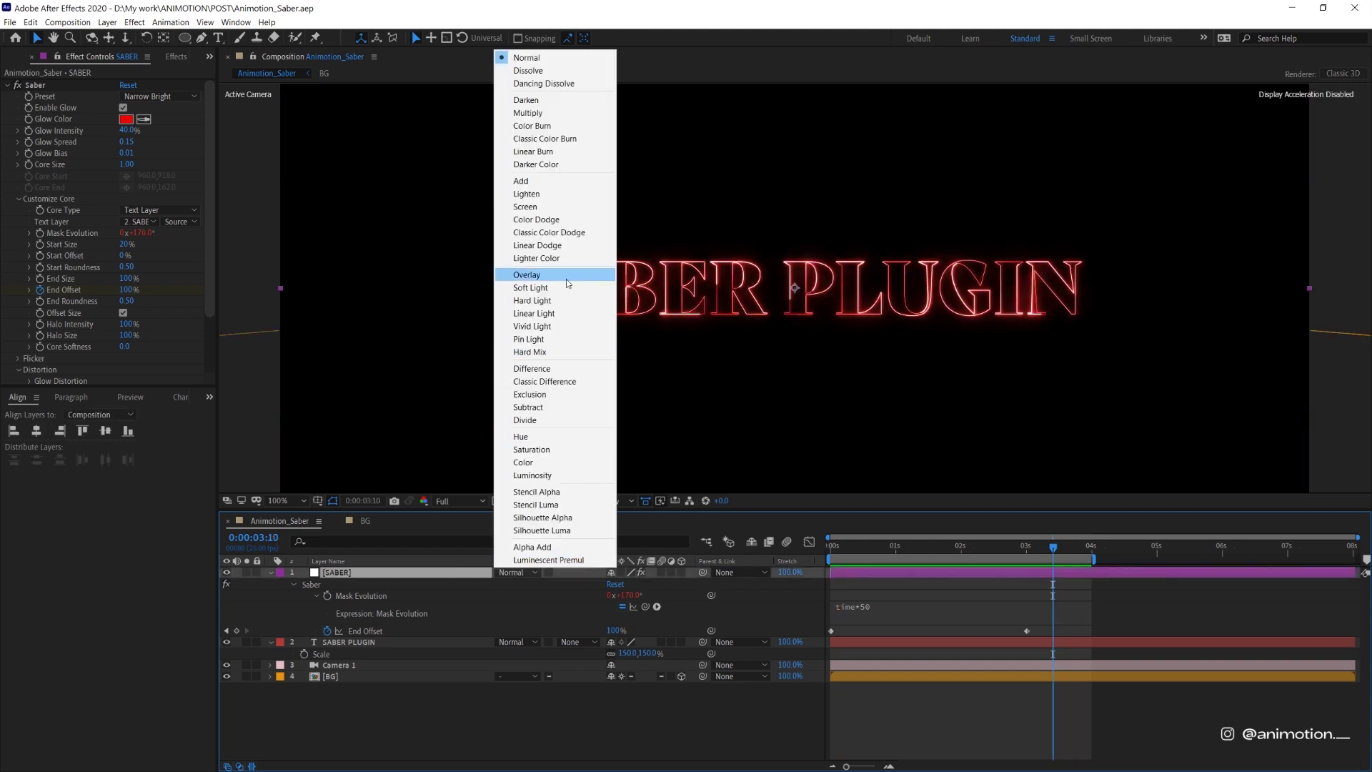
pyautogui.click(550, 209)
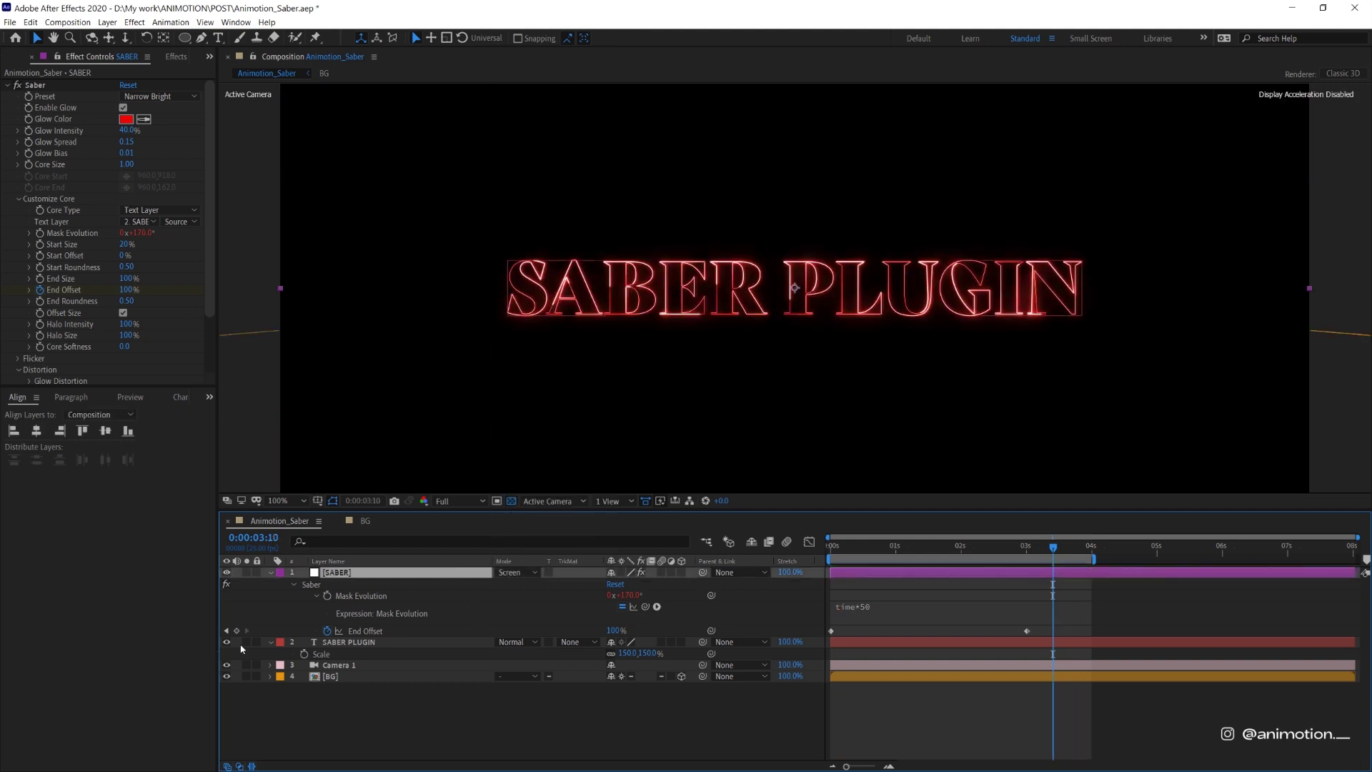
pyautogui.click(270, 642)
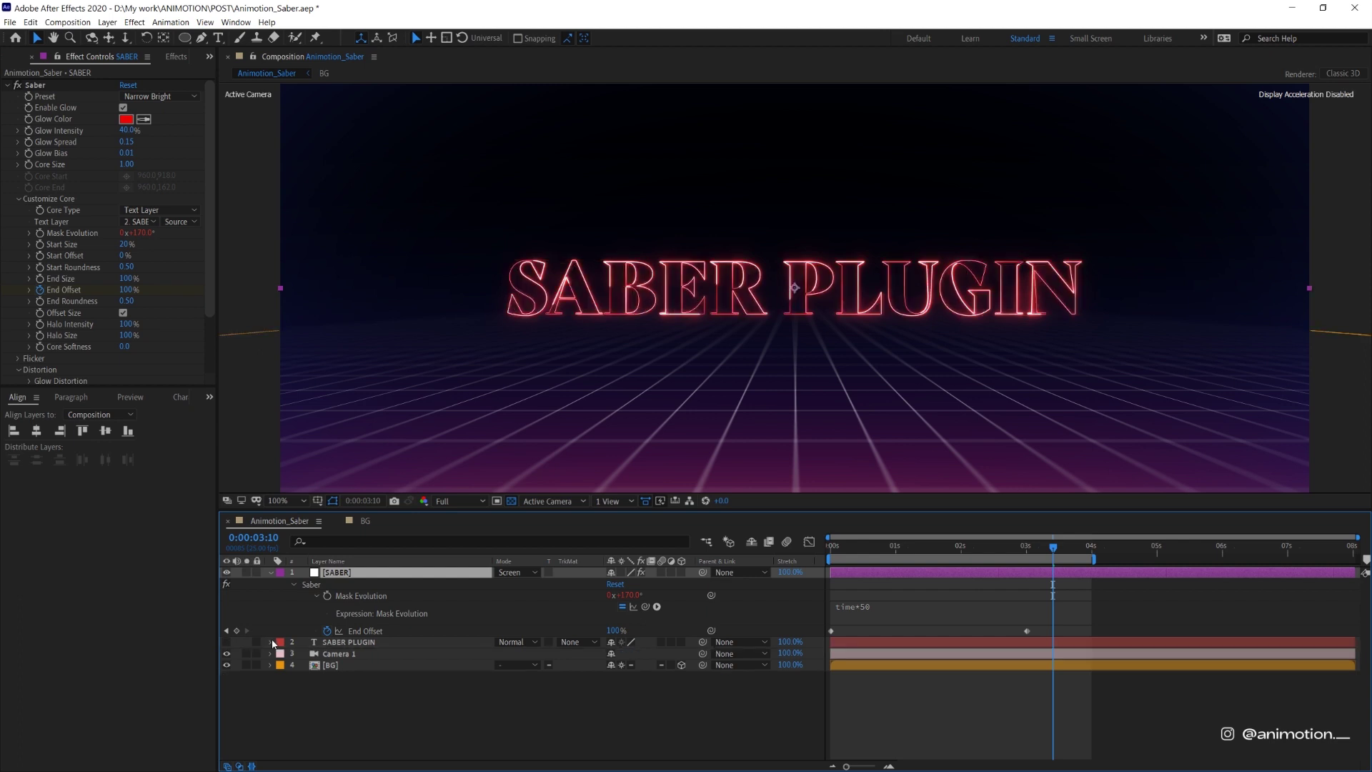
pyautogui.press('F2')
# - Change the Saber Core Size from 1.00 to 1.50
pyautogui.click(127, 165)
pyautogui.write('1')
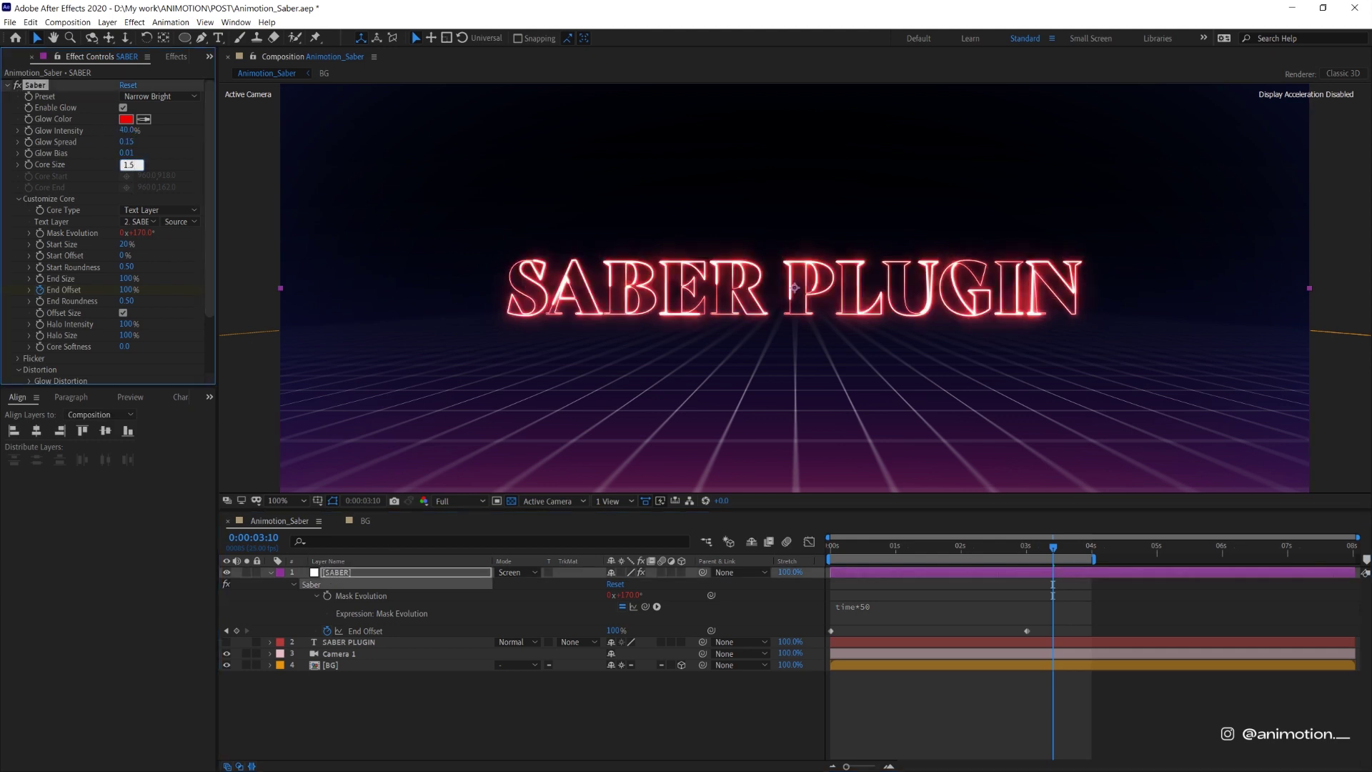
pyautogui.press('Return')
pyautogui.press(',')
# - Scale the SABER PLUGIN text layer to 170% and select both SABER layers
pyautogui.click(341, 642)
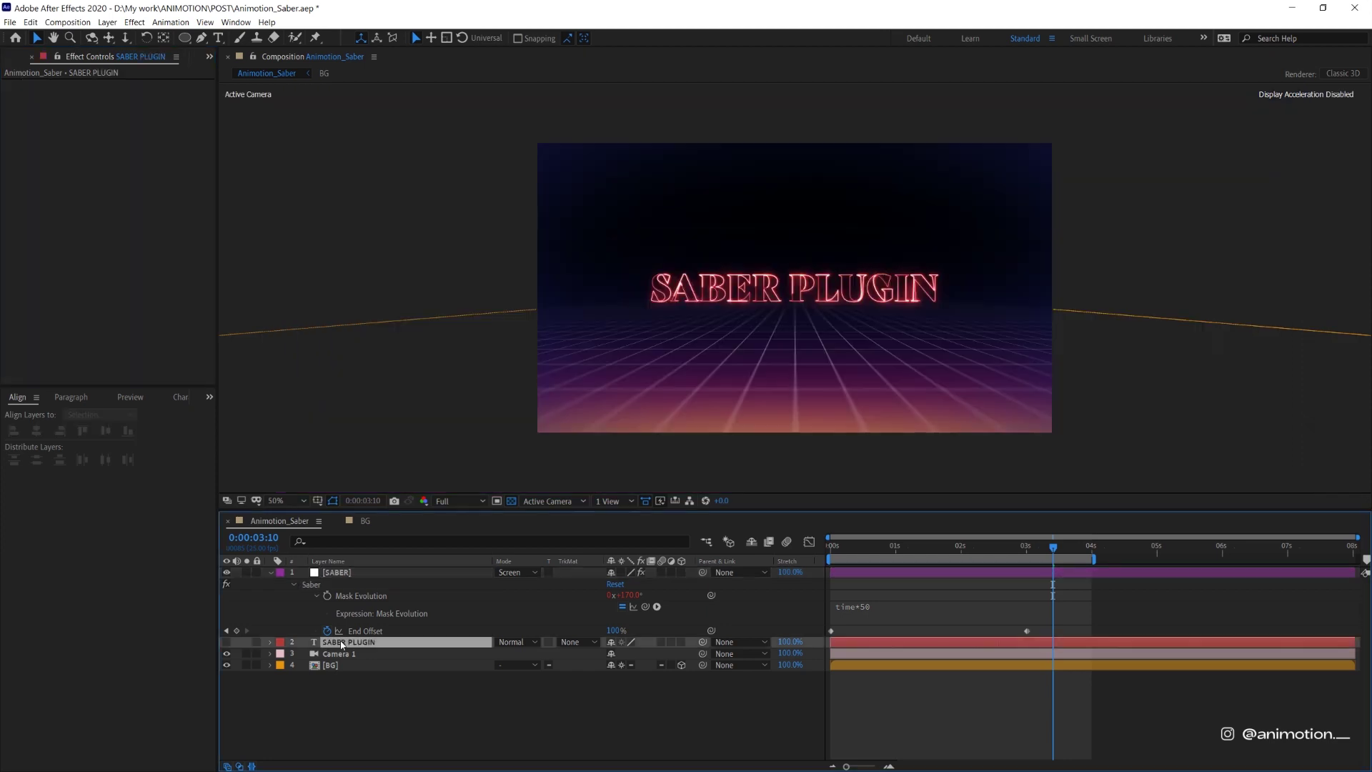
pyautogui.press('s')
pyautogui.moveTo(627, 654); pyautogui.dragTo(639, 653)
pyautogui.click(357, 611)
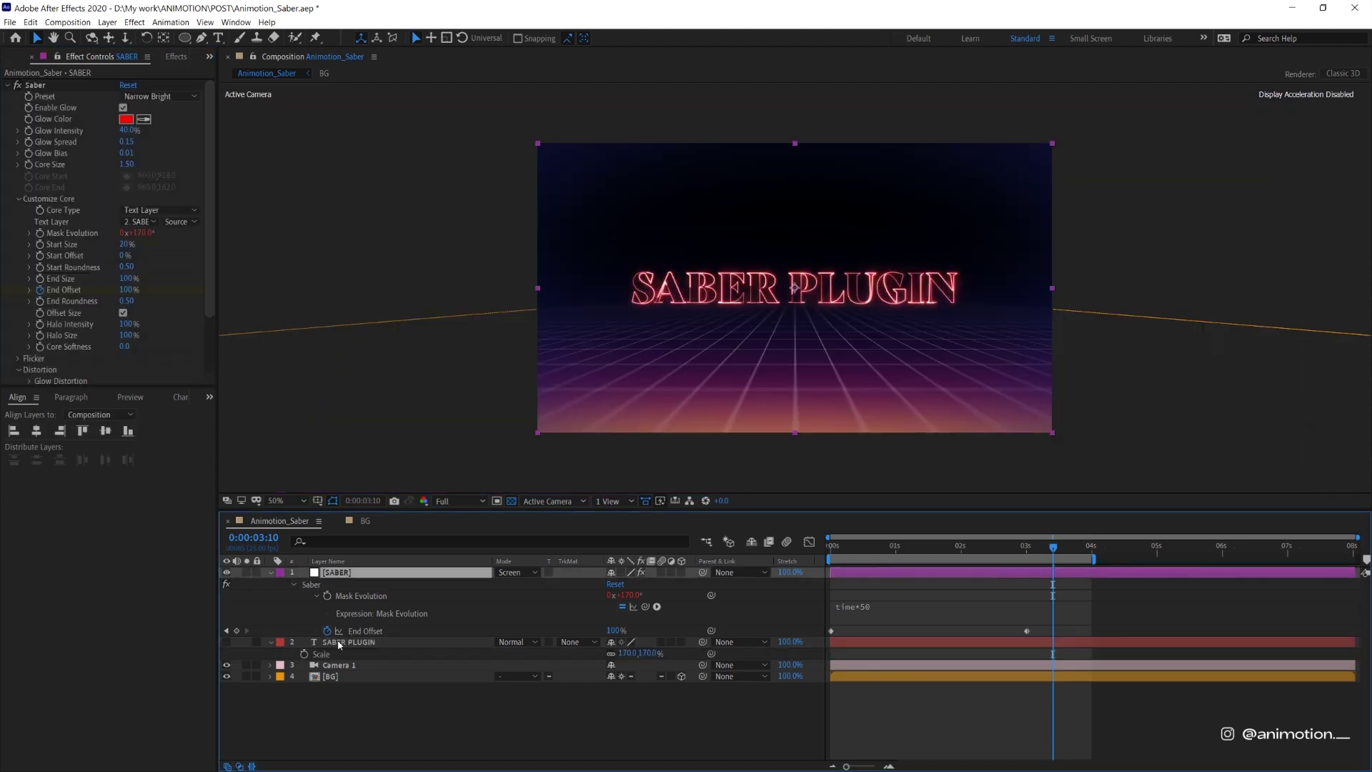
pyautogui.keyDown('shift'); pyautogui.click(339, 641); pyautogui.keyUp('shift')
# - Pre-compose the SABER and SABER PLUGIN layers into a comp named TEXT set to Screen mode
pyautogui.rightClick(339, 643)
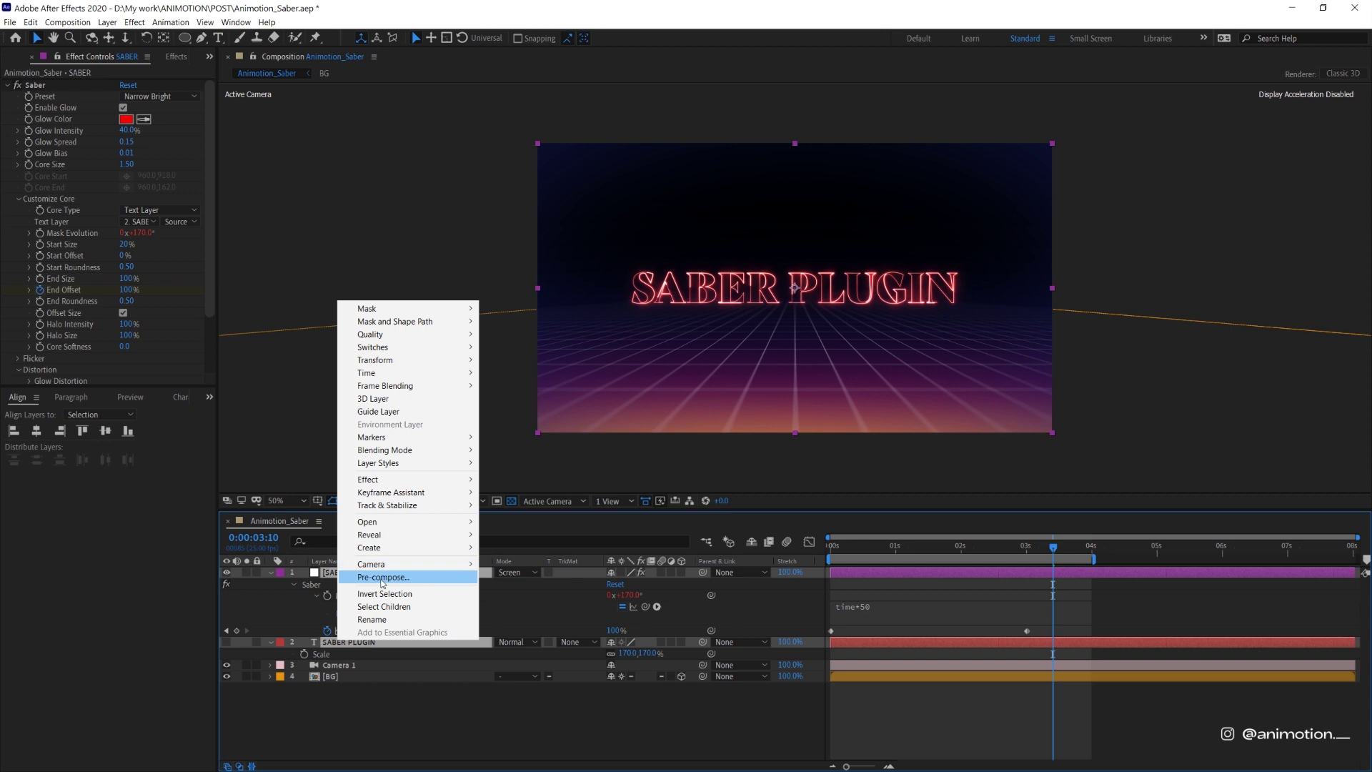
pyautogui.click(381, 578)
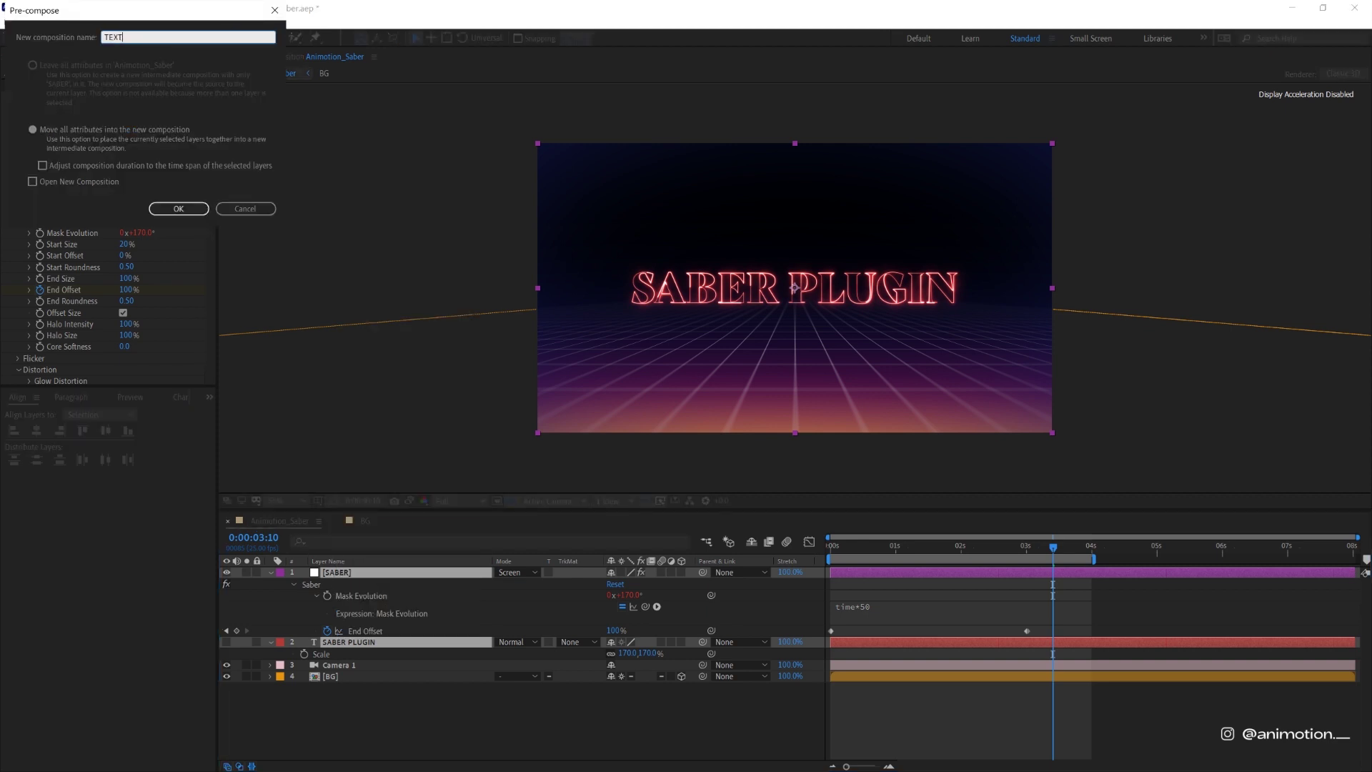
pyautogui.press('Return')
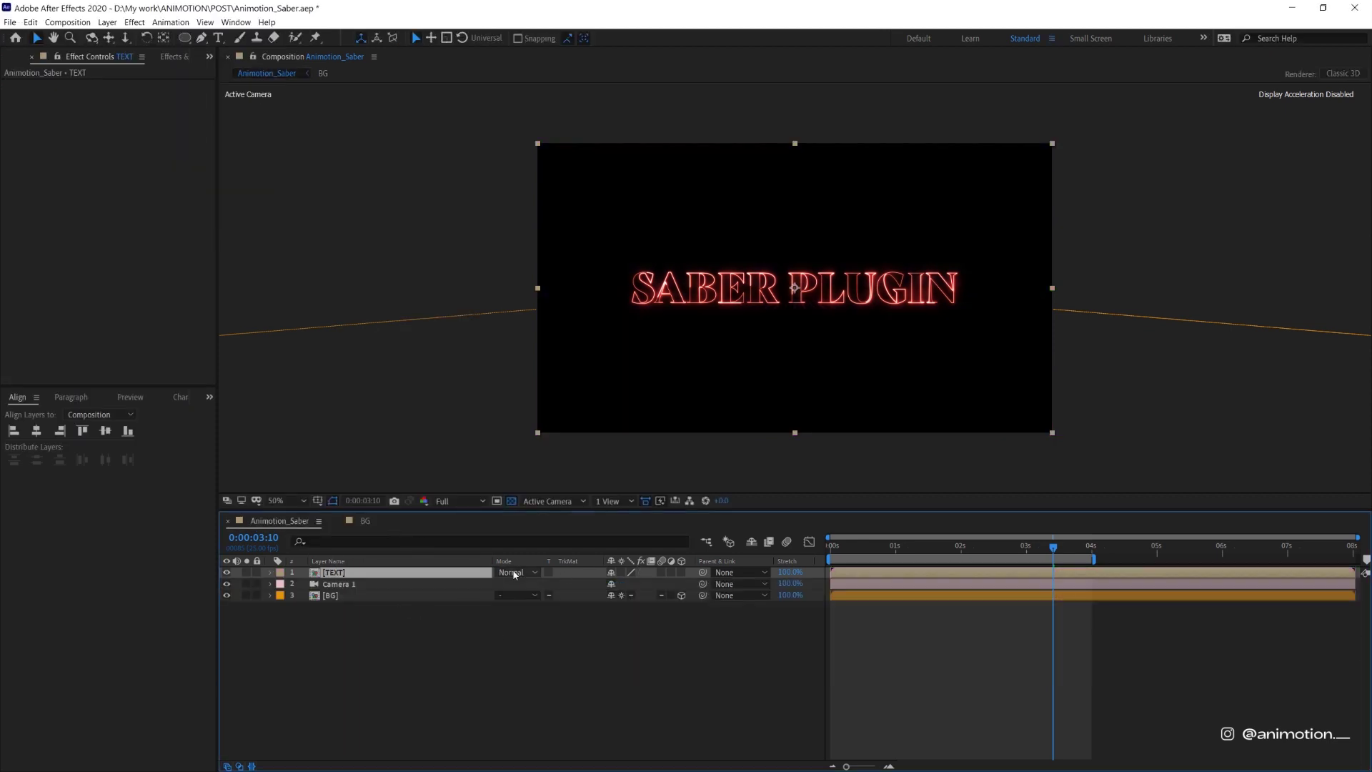
pyautogui.click(515, 573)
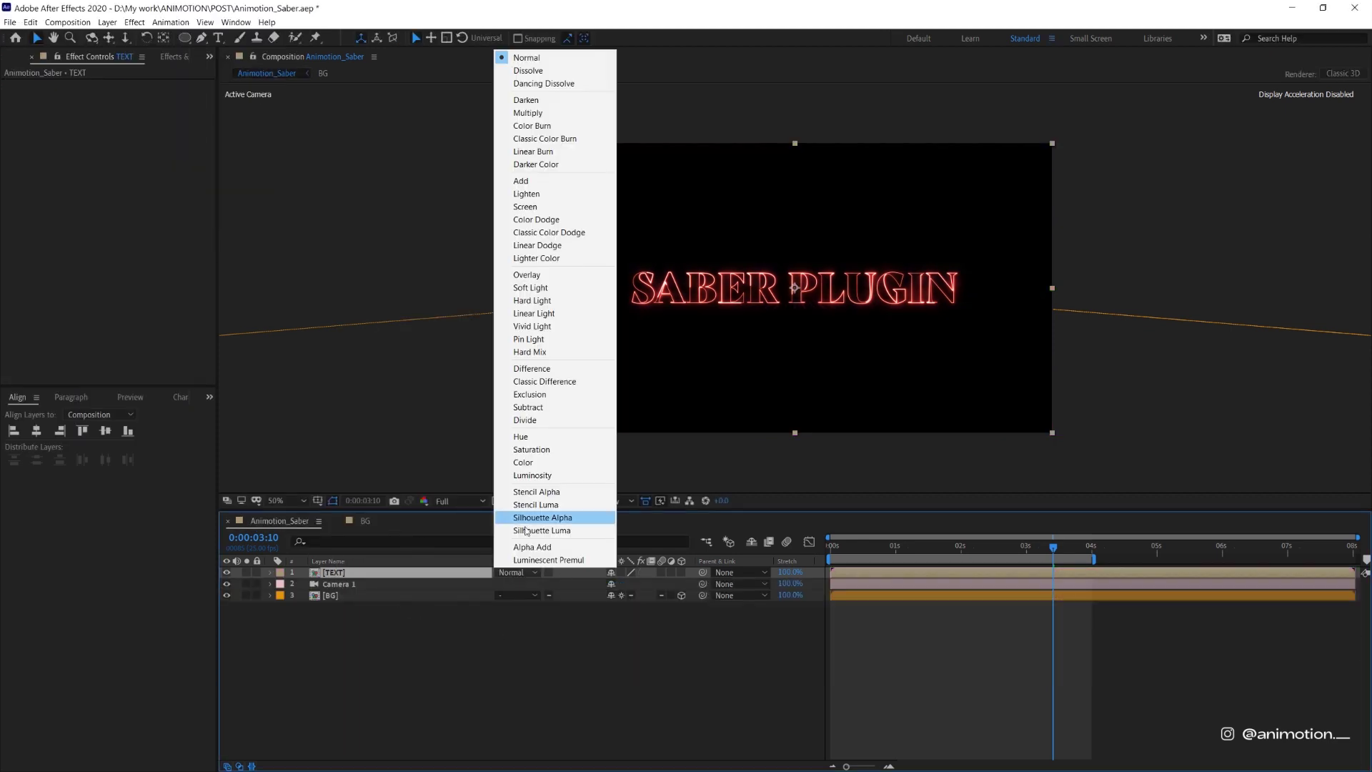
pyautogui.click(530, 206)
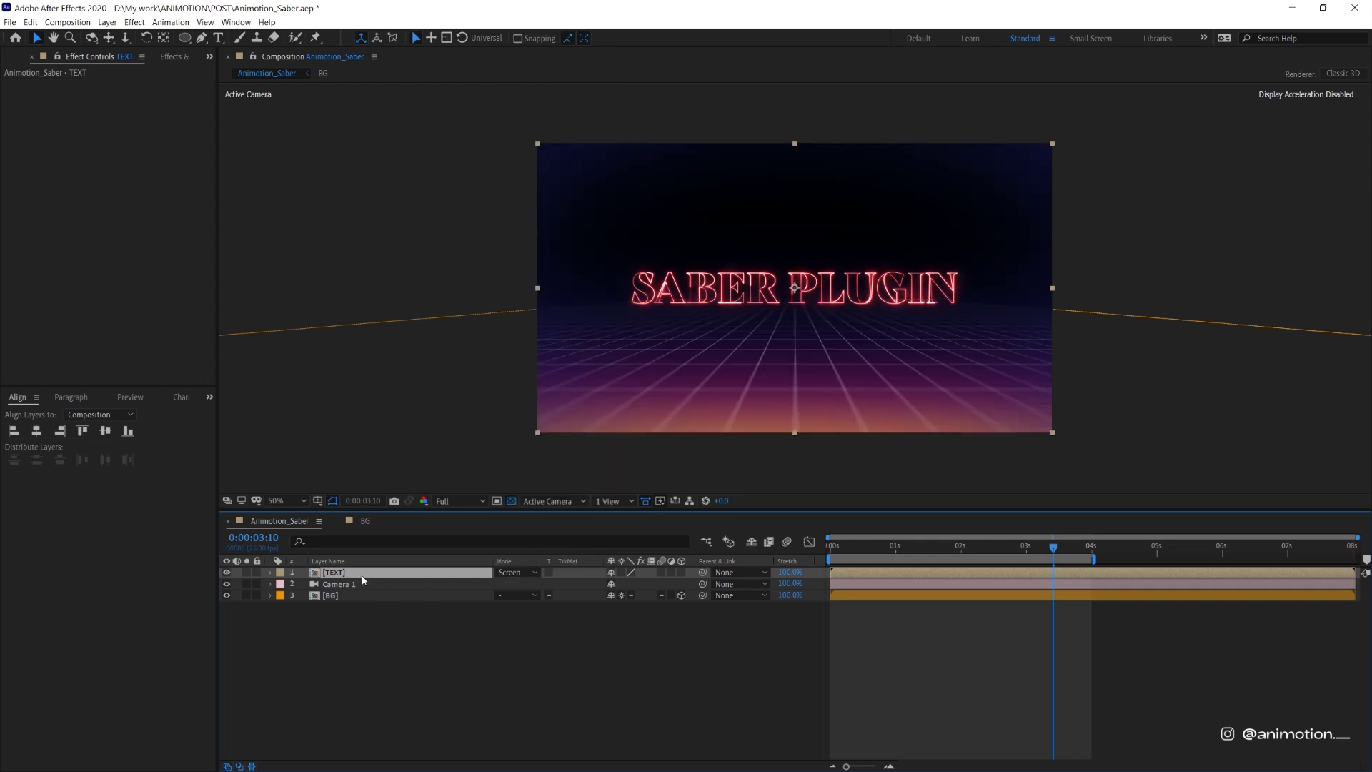
# - Duplicate the TEXT layer, rename the copy REFLECTION, and parent it to TEXT
pyautogui.hotkey('ctrl', 'd')
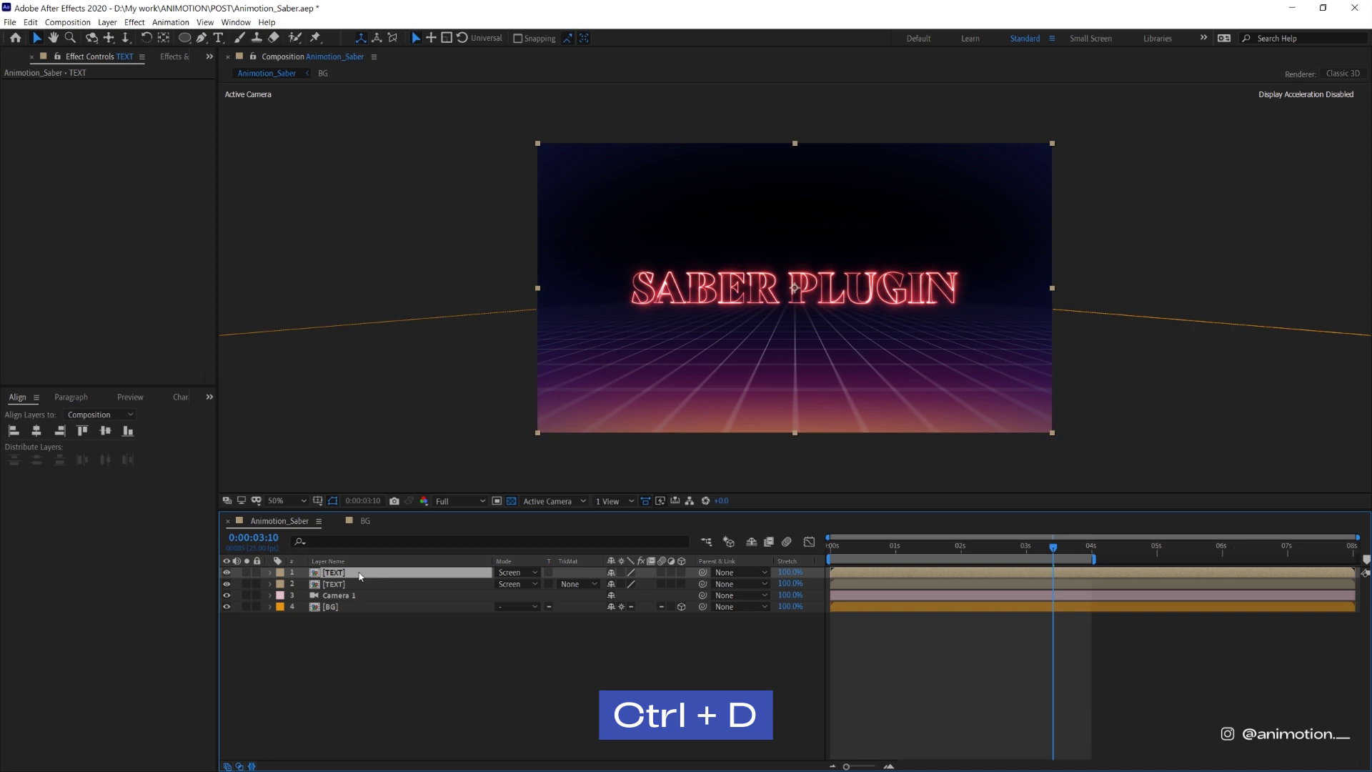
pyautogui.click(349, 583)
pyautogui.press('Return')
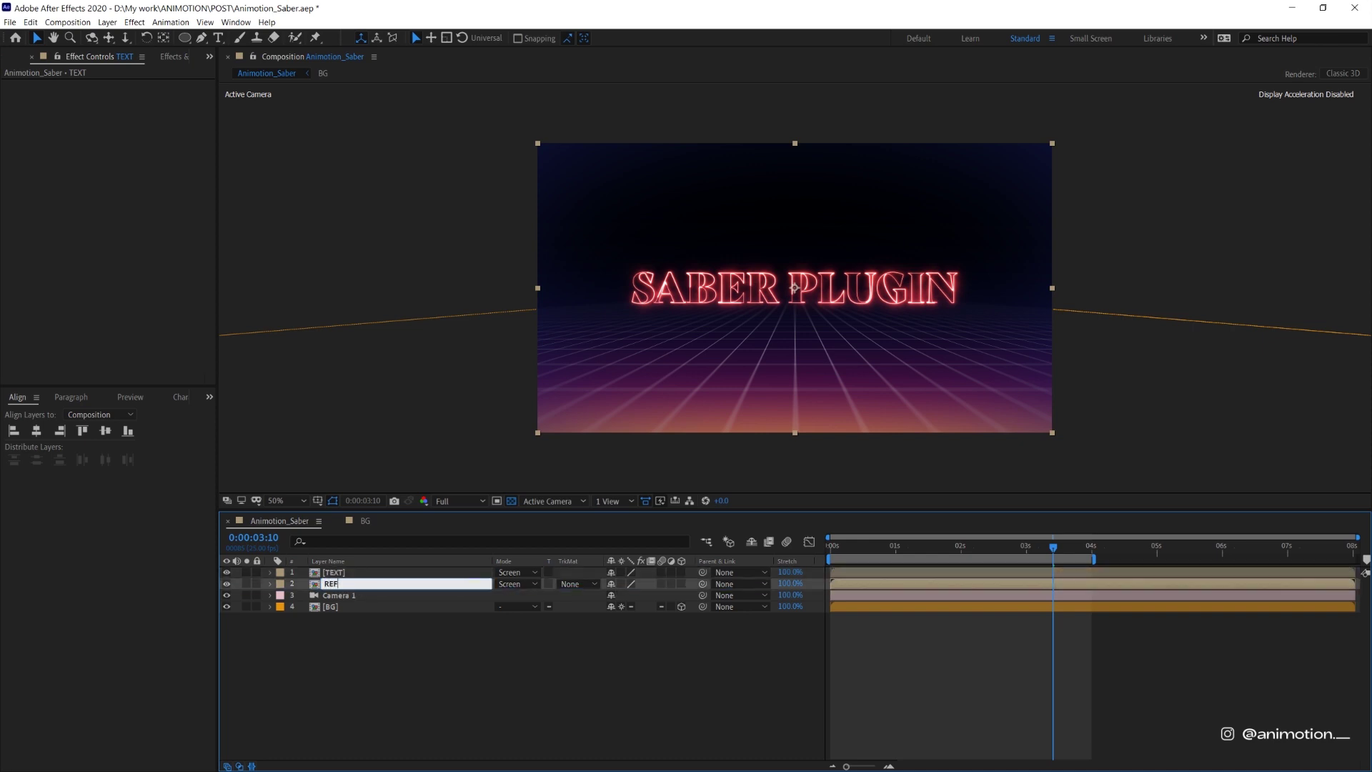
pyautogui.press('Return')
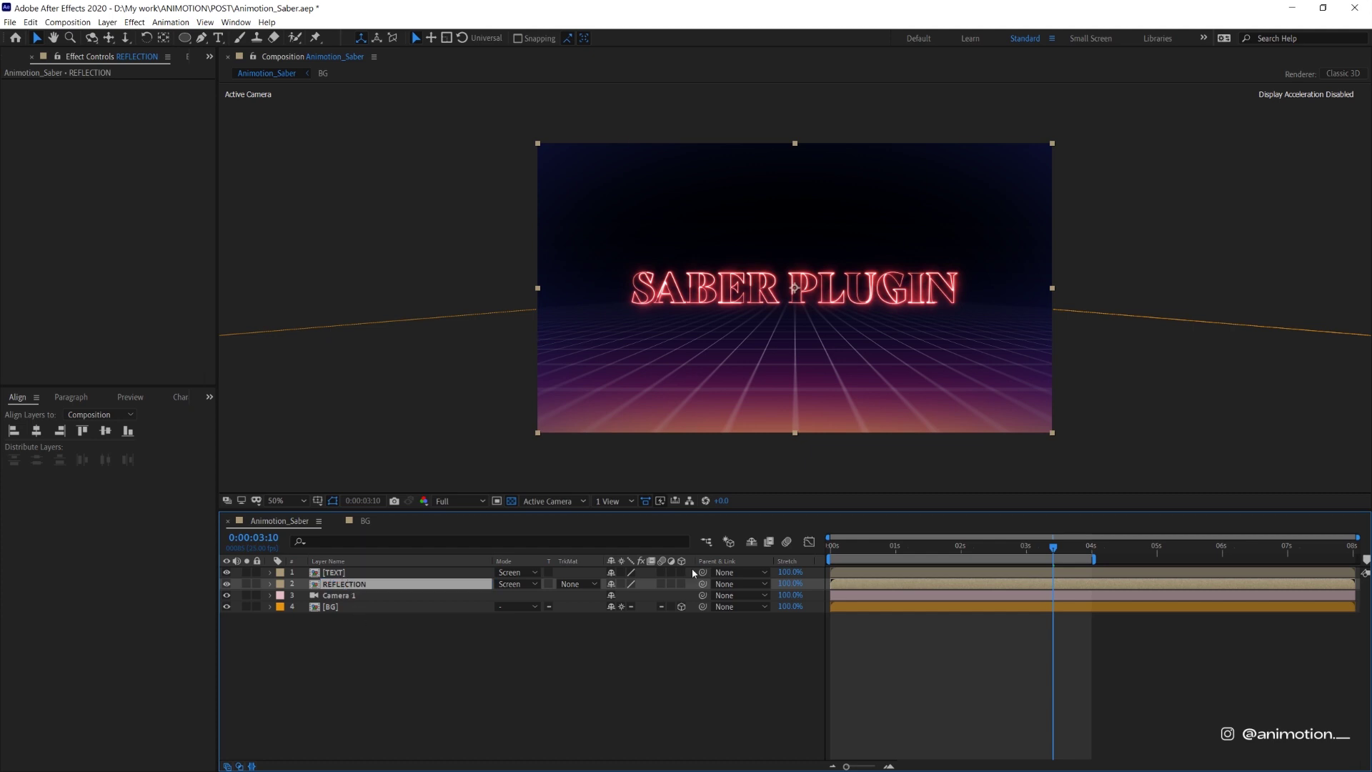
pyautogui.moveTo(703, 584); pyautogui.dragTo(697, 577)
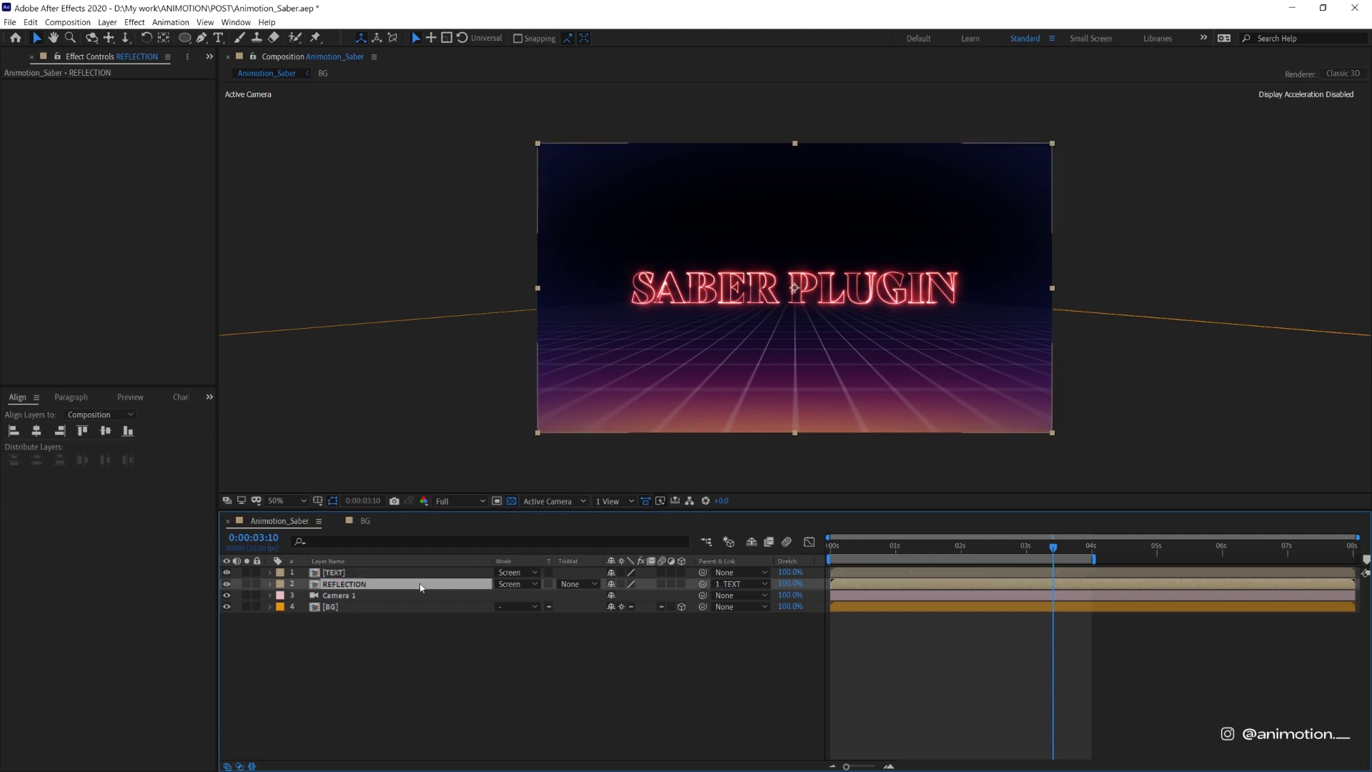
# - Flip REFLECTION vertically to -100% scale and nudge it below the text
pyautogui.press('s')
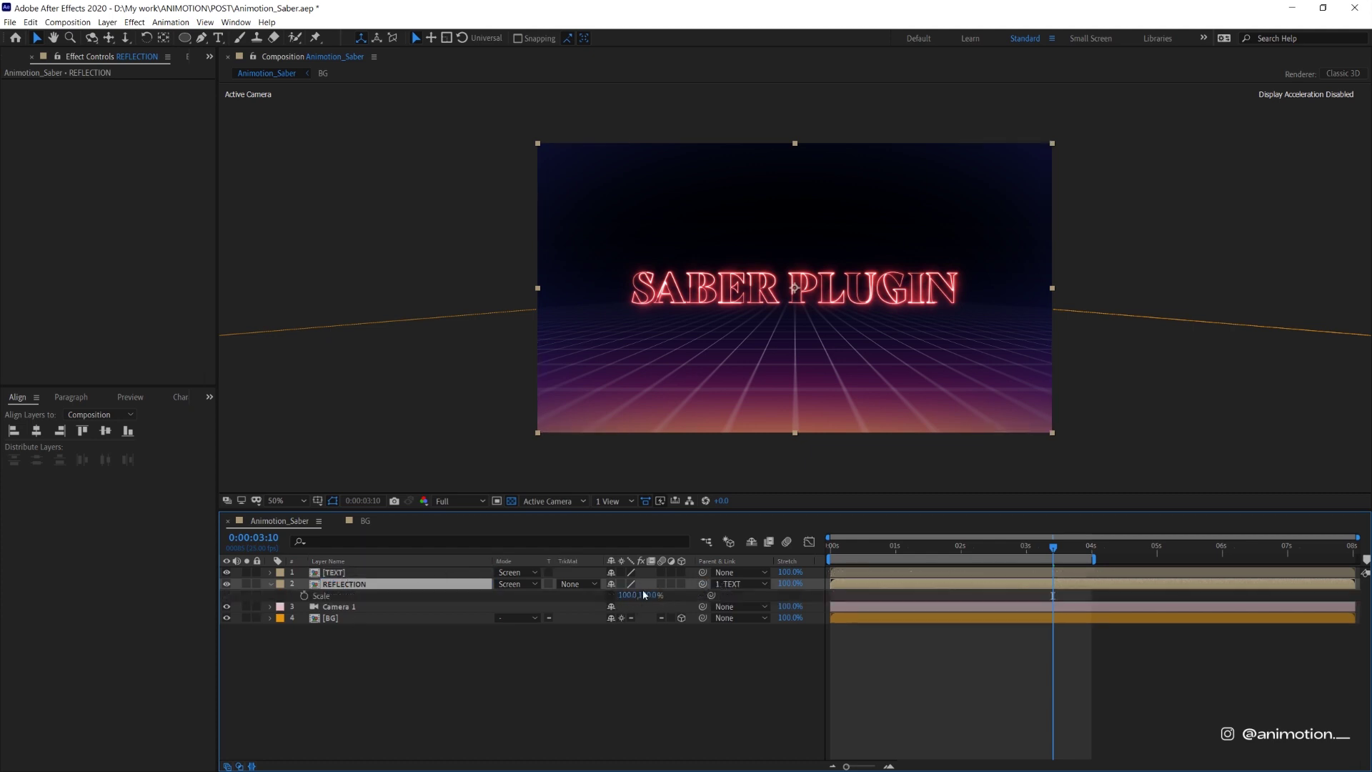
pyautogui.press('Return')
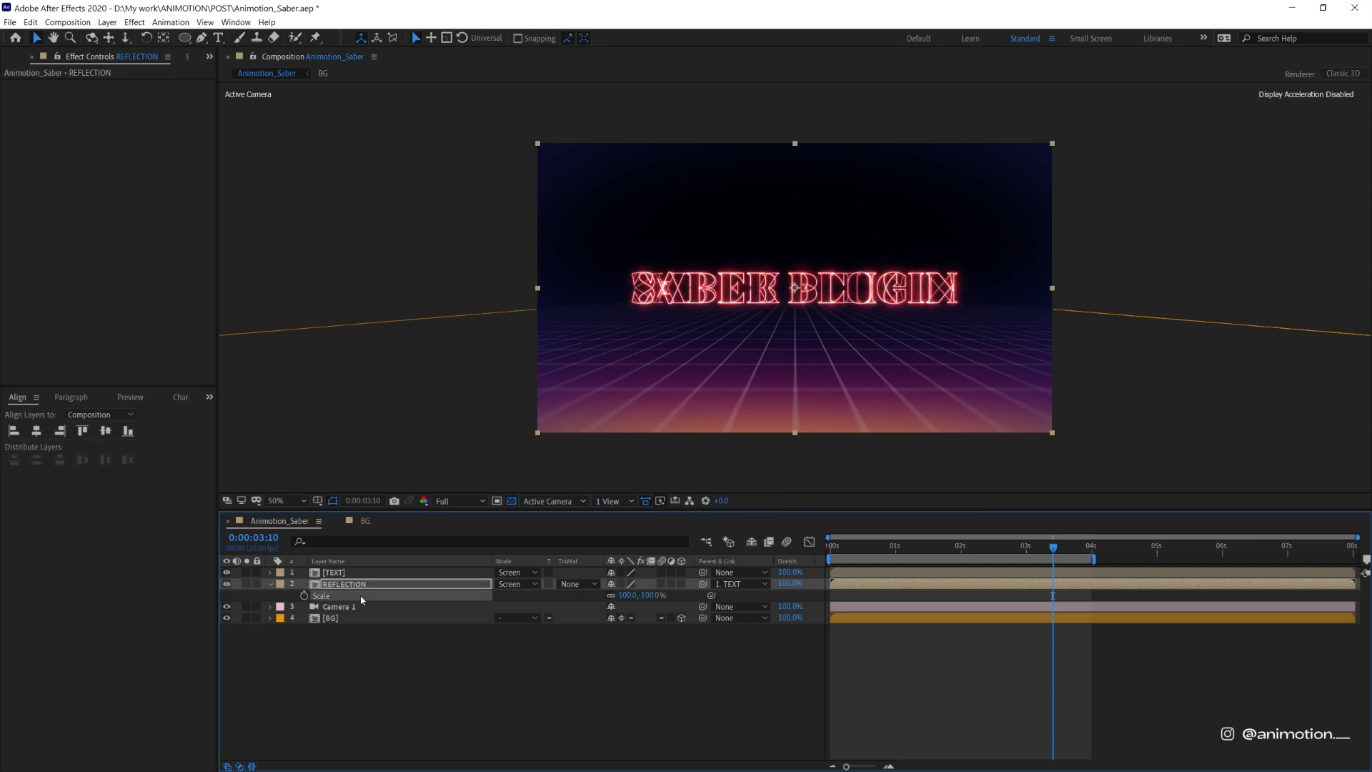
pyautogui.hotkey('shift', 'Down')
pyautogui.hotkey('shift', 'Down')
pyautogui.hotkey('shift', 'Down')
pyautogui.hotkey('shift', 'Down')
pyautogui.hotkey('shift', 'Down')
pyautogui.hotkey('shift', 'Down')
pyautogui.hotkey('shift', 'Down')
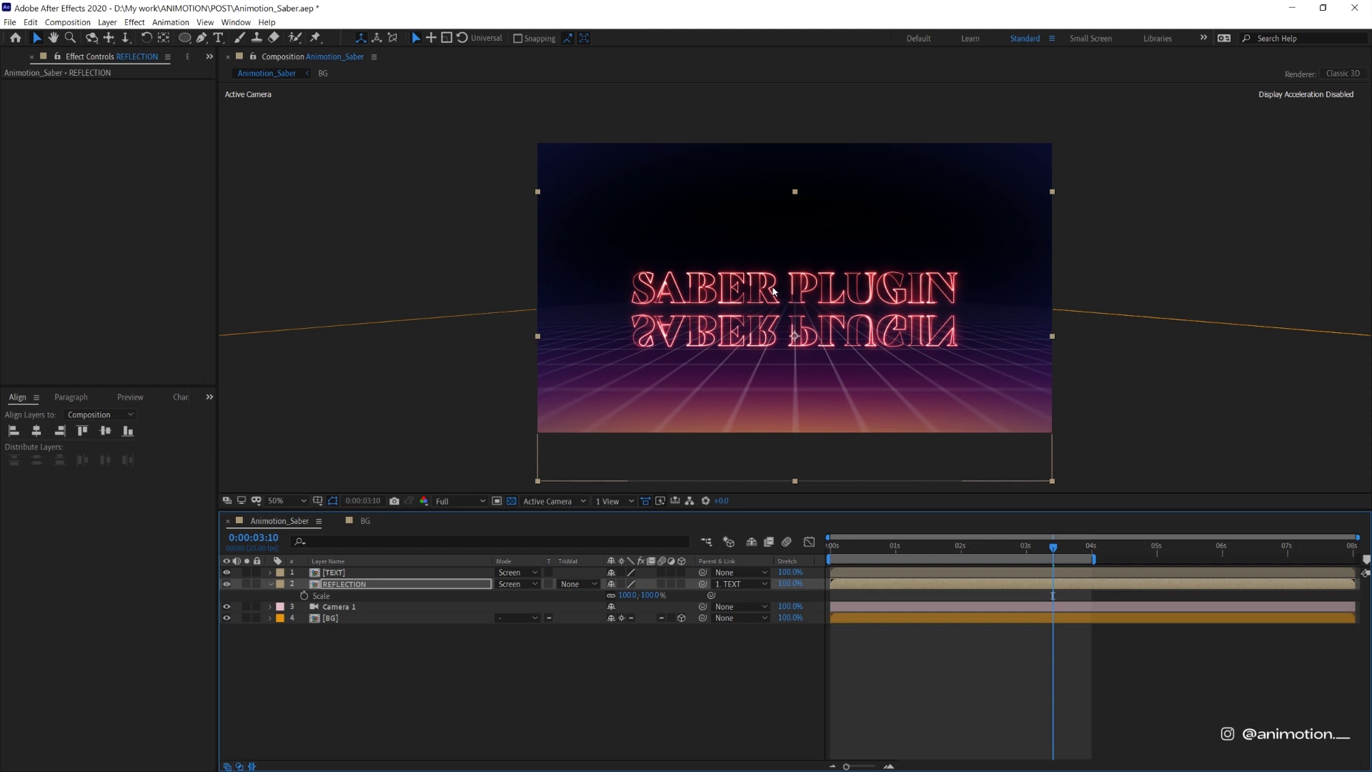
# - Apply Fast Box Blur to the REFLECTION layer with Blur Radius 8.0
pyautogui.hotkey('ctrl', '5')
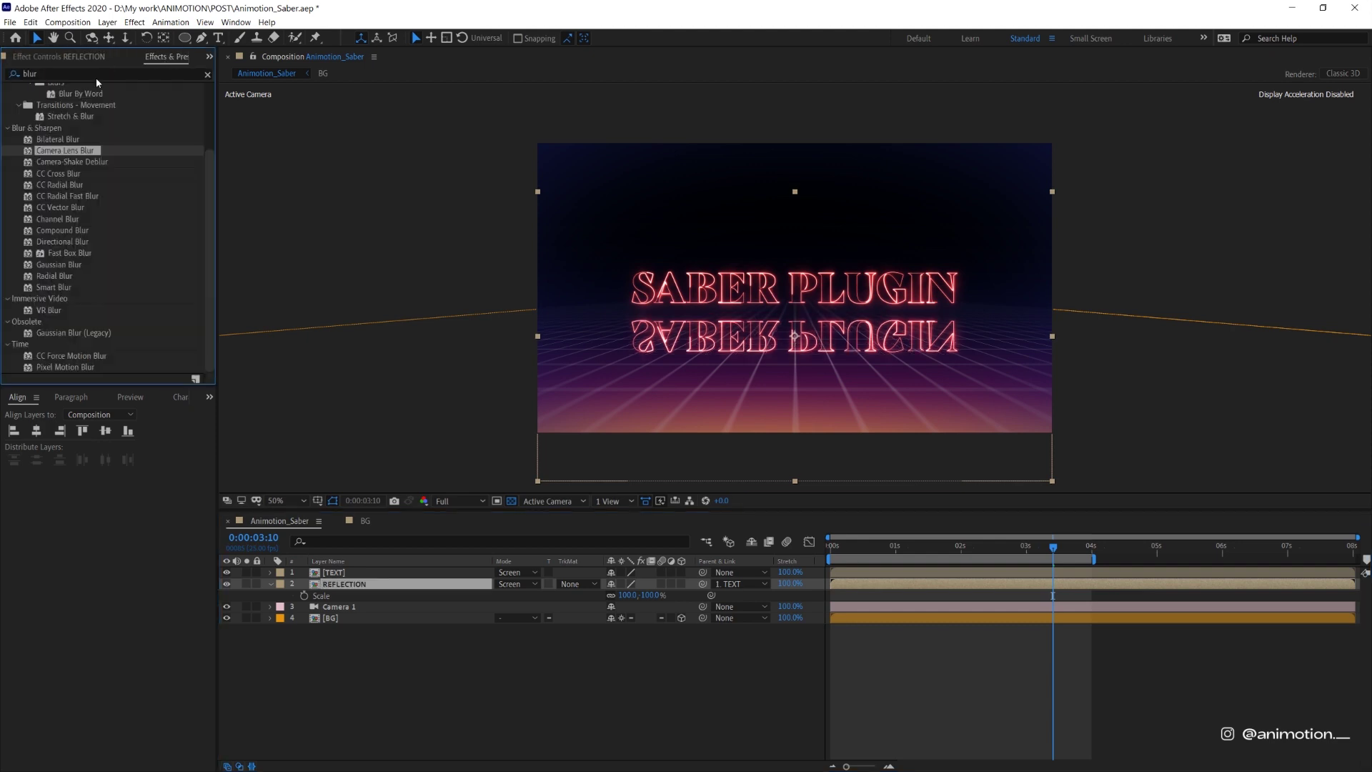
pyautogui.click(100, 73)
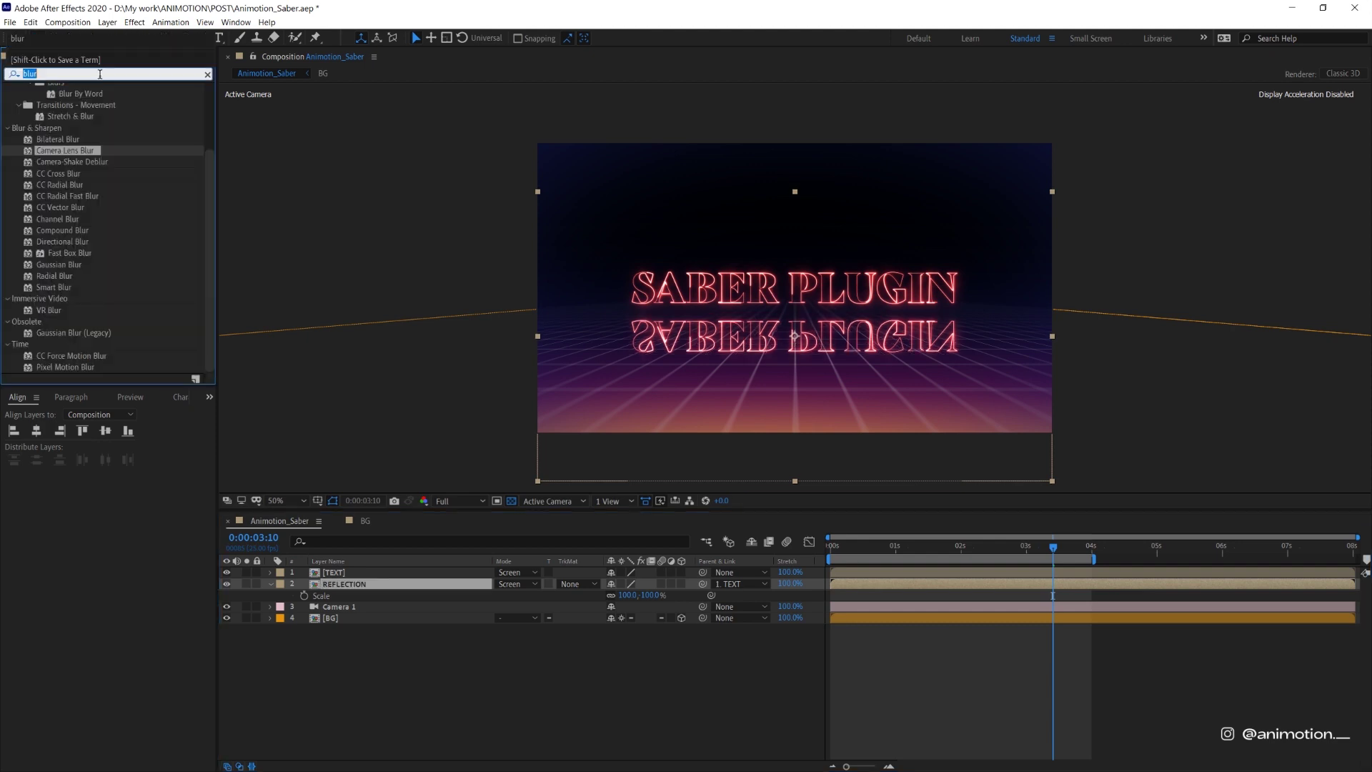
pyautogui.moveTo(71, 259); pyautogui.dragTo(351, 581)
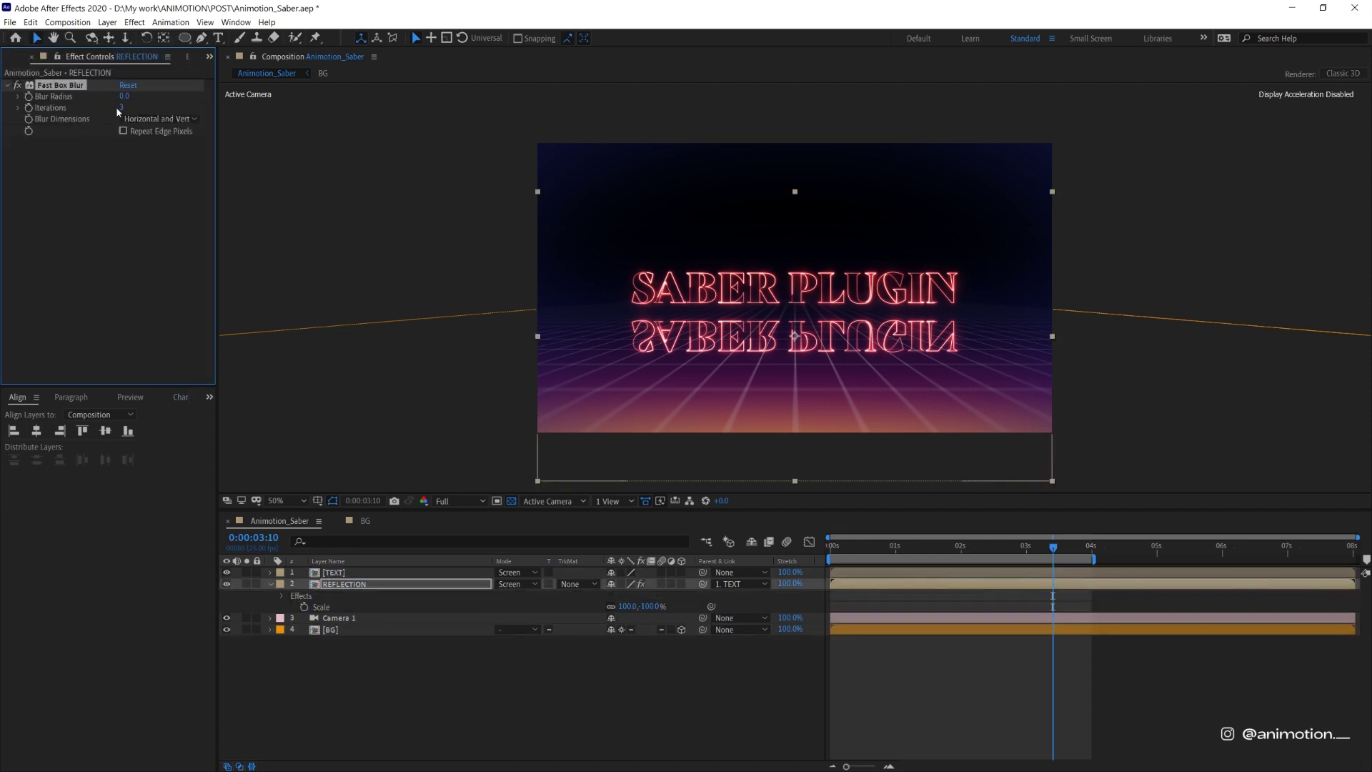
pyautogui.write('5')
pyautogui.press('Return')
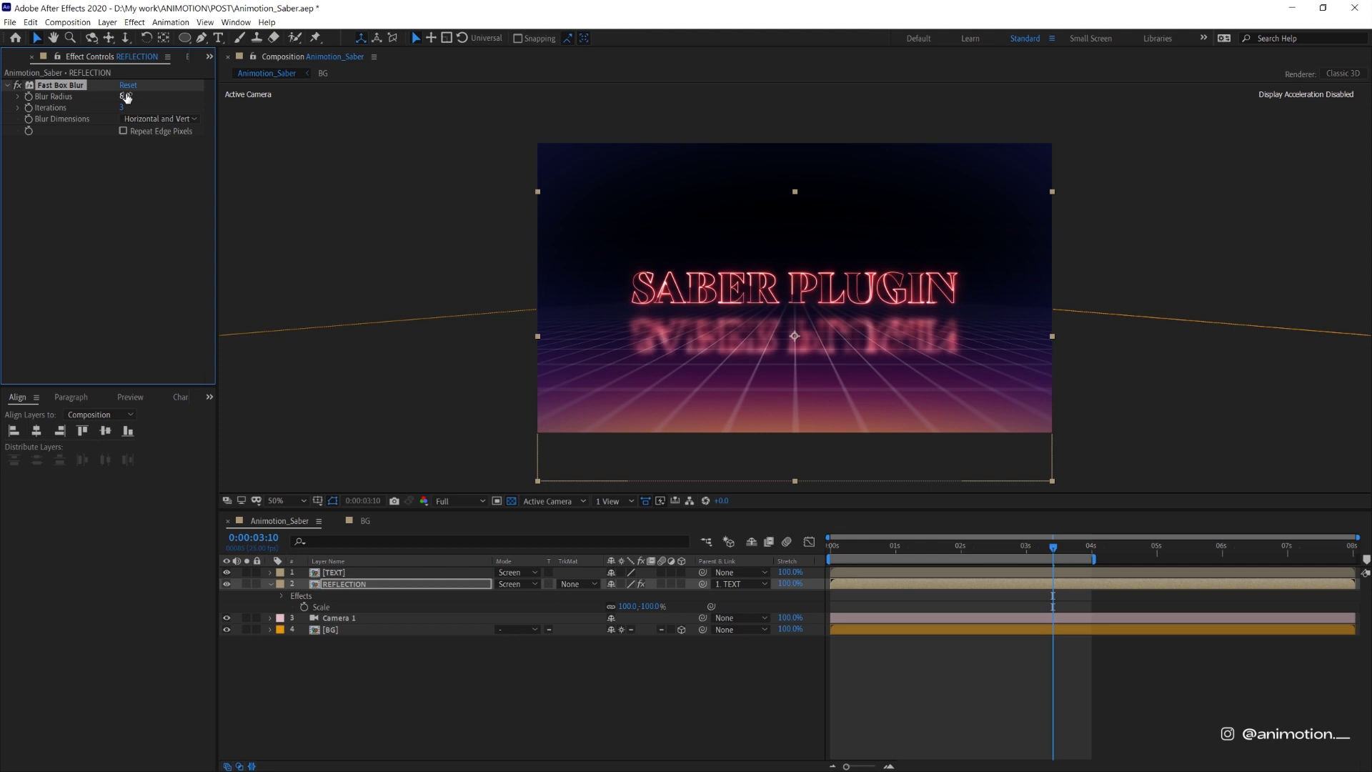
# - Deselect the layer, save the project, and preview the animation
pyautogui.click(483, 661)
pyautogui.hotkey('ctrl', 's')
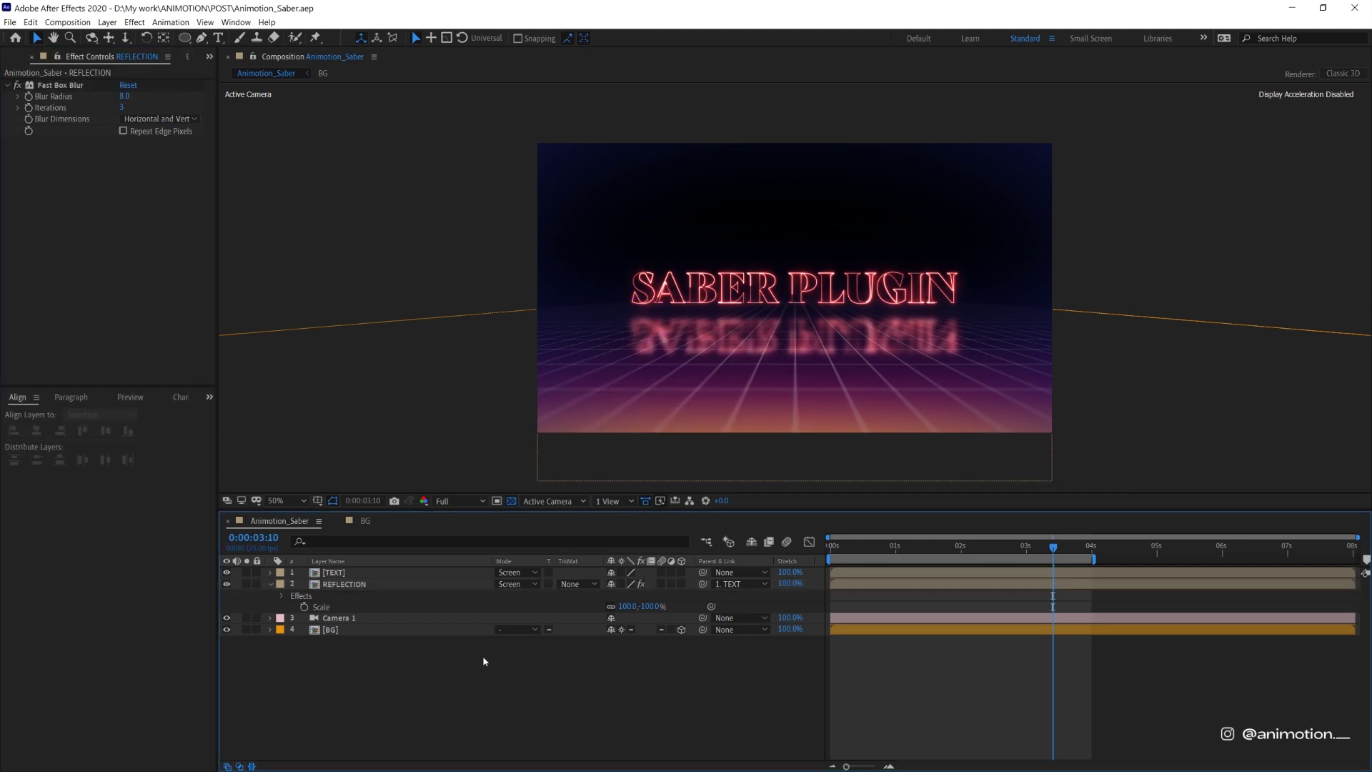
pyautogui.press('space')
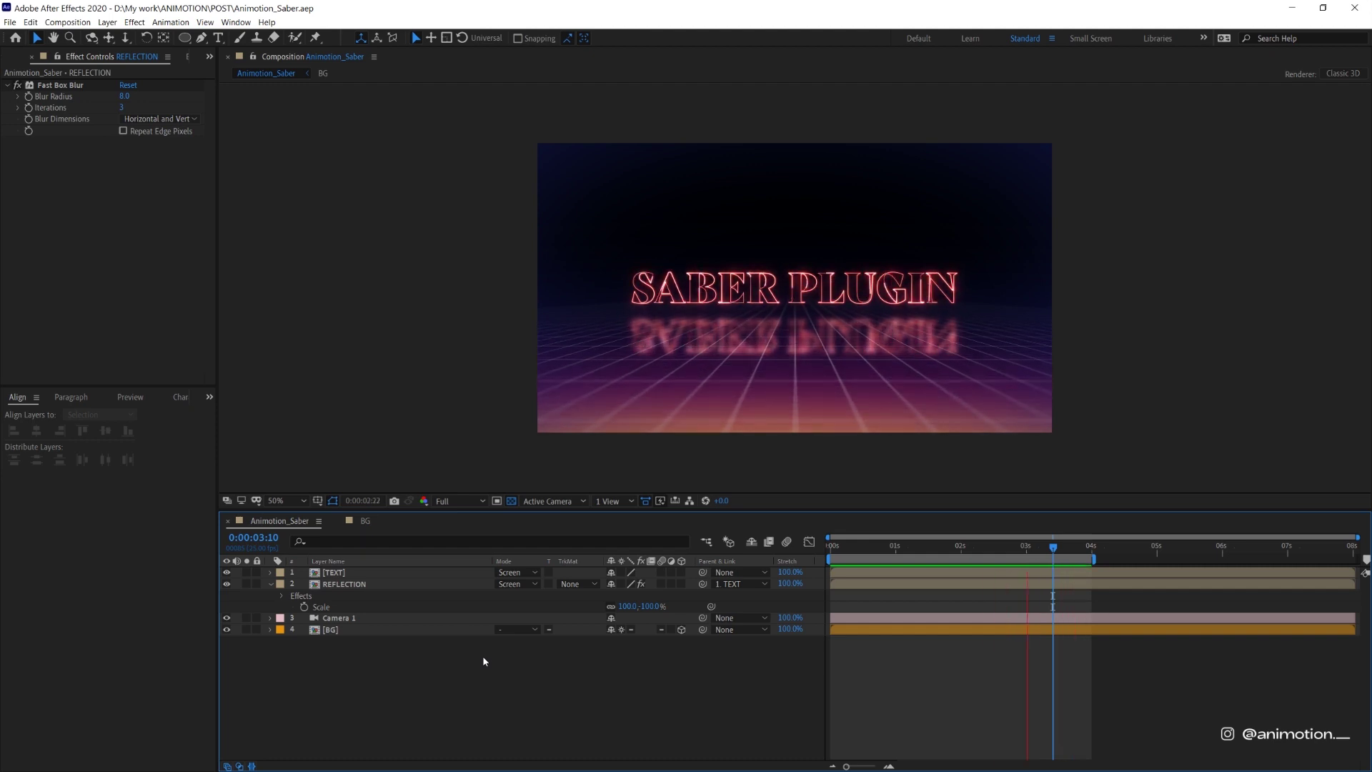
# - Make TEXT and REFLECTION 3D layers and scrub Camera 1's position keyframes back to show the text
pyautogui.click(681, 572)
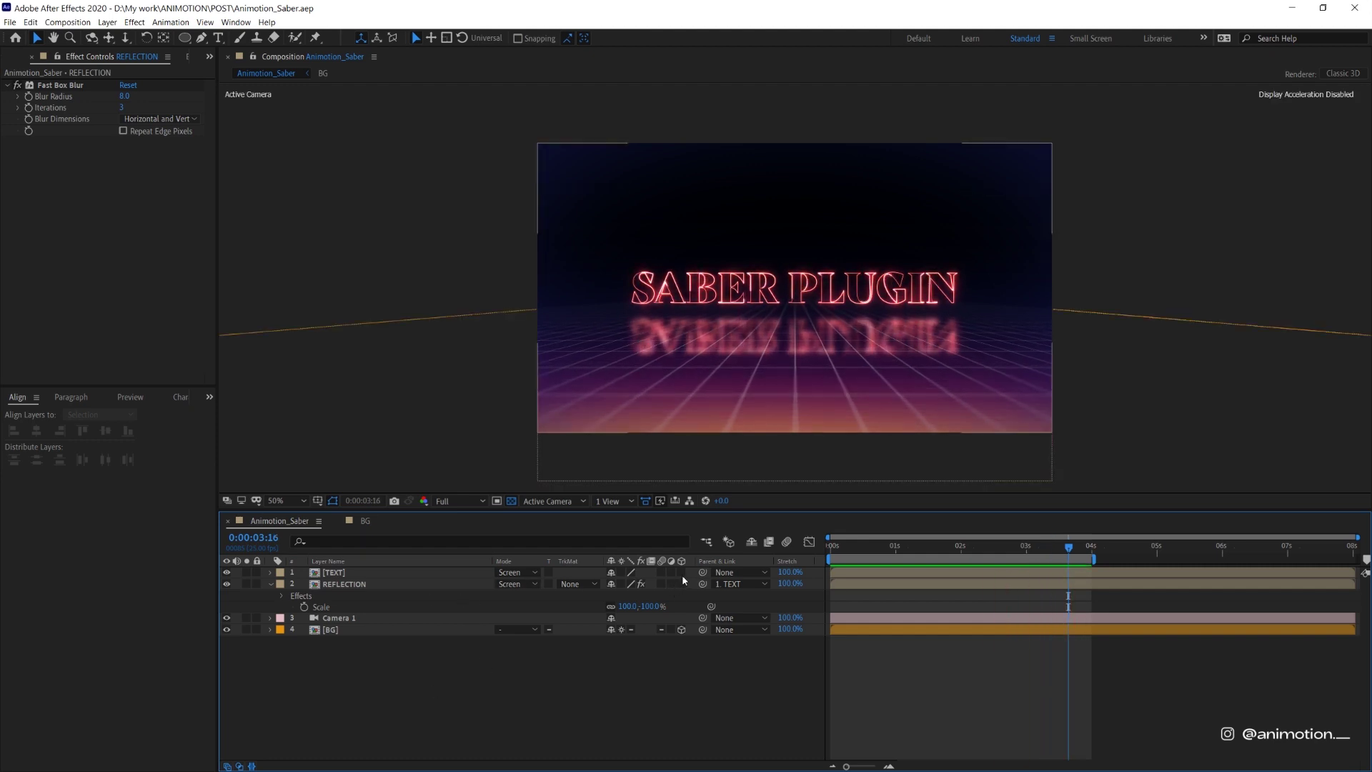
pyautogui.click(681, 584)
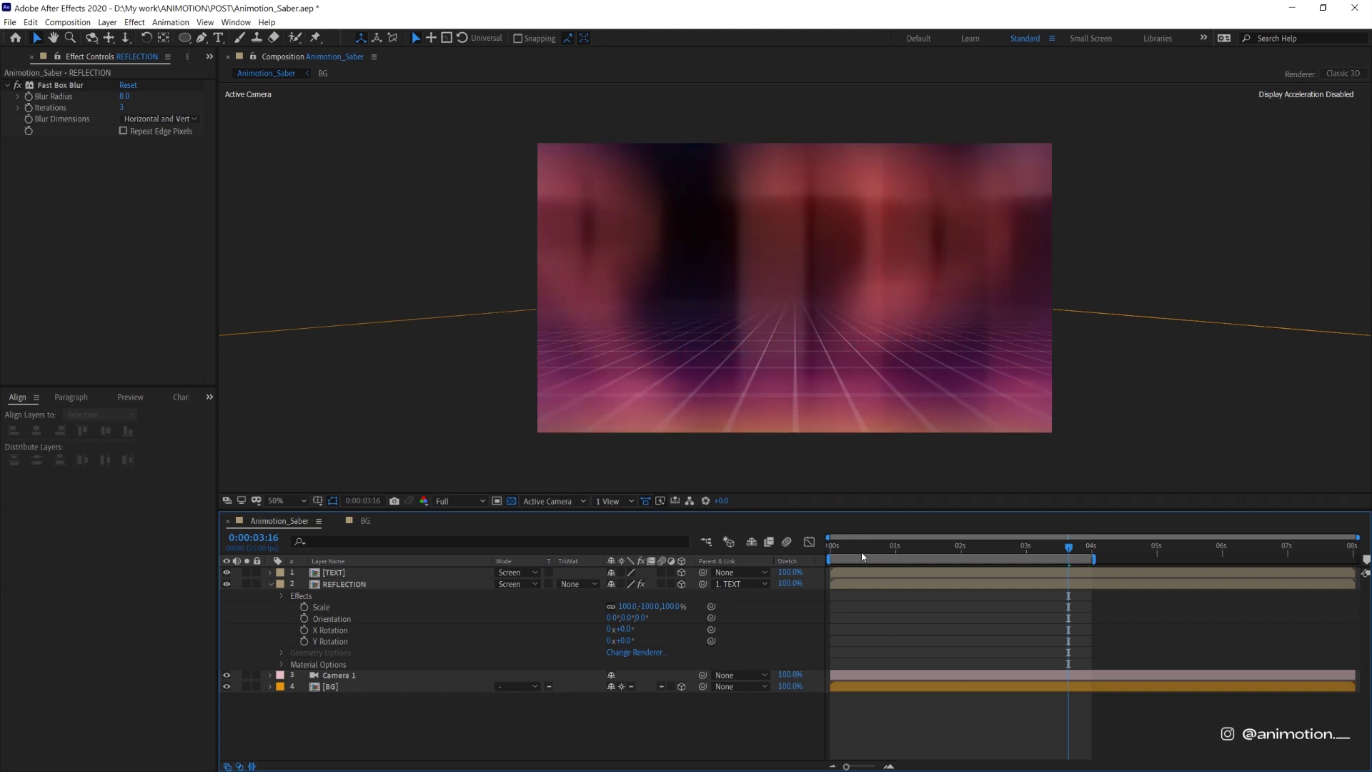
pyautogui.click(335, 675)
pyautogui.press('u')
pyautogui.press('End')
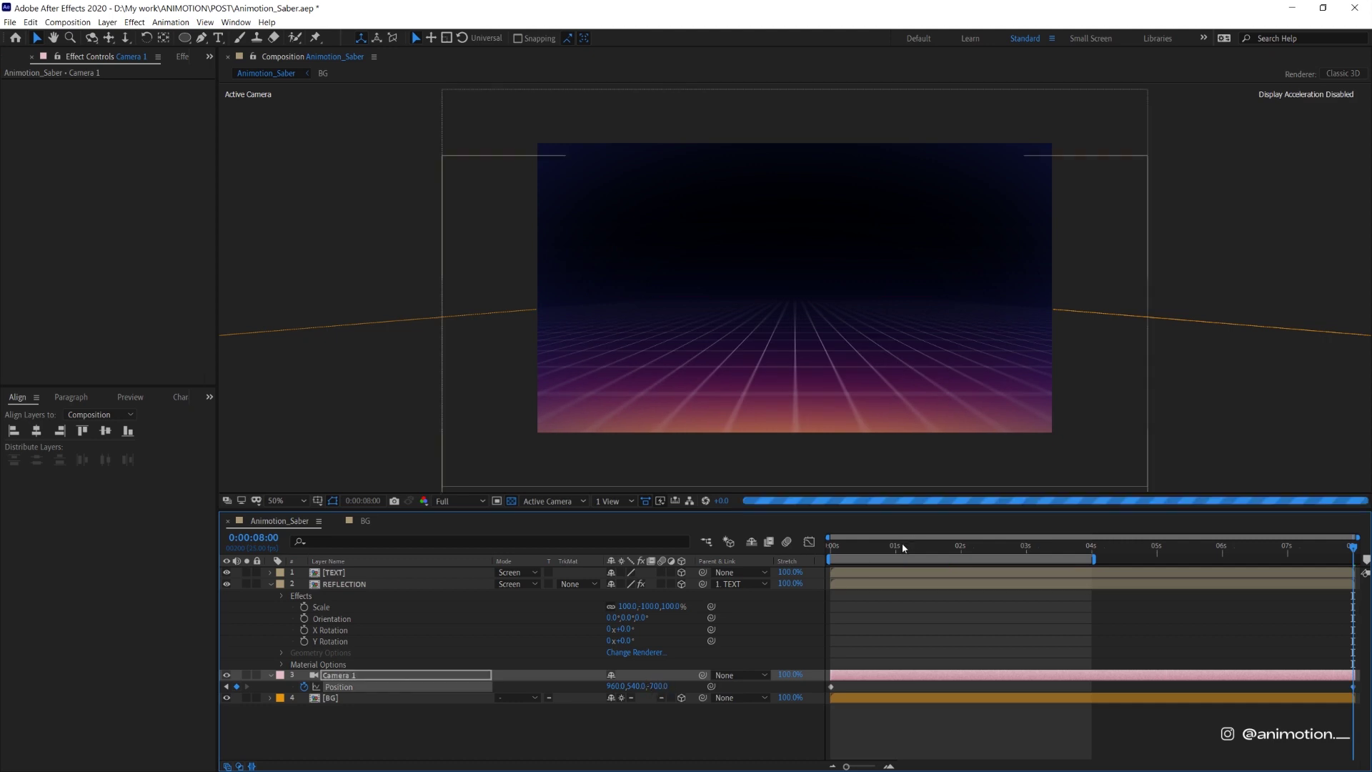
pyautogui.click(902, 547)
pyautogui.moveTo(903, 547); pyautogui.dragTo(800, 551)
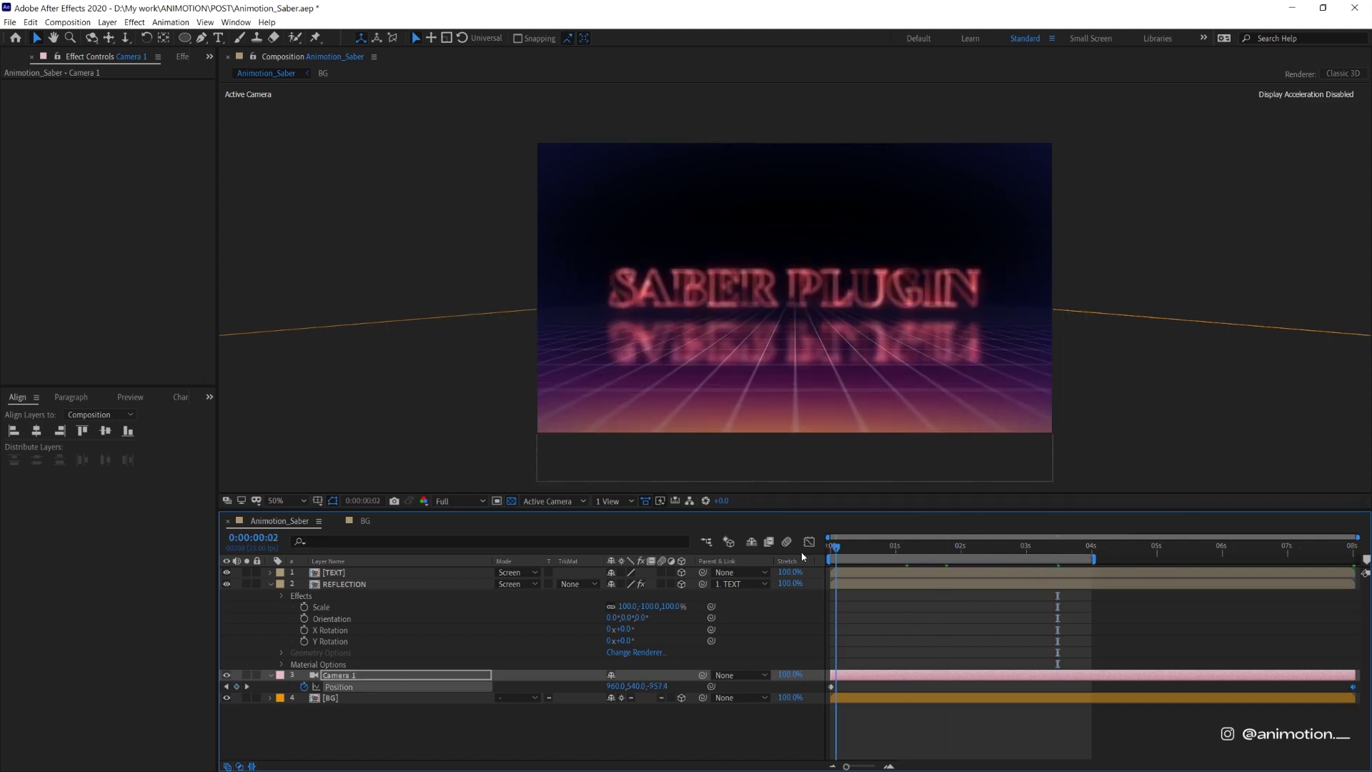
# - Expand Camera 1's Transform and Camera Options to reveal its depth of field settings
pyautogui.click(270, 674)
pyautogui.click(271, 674)
pyautogui.scroll(-1, 484, 738)
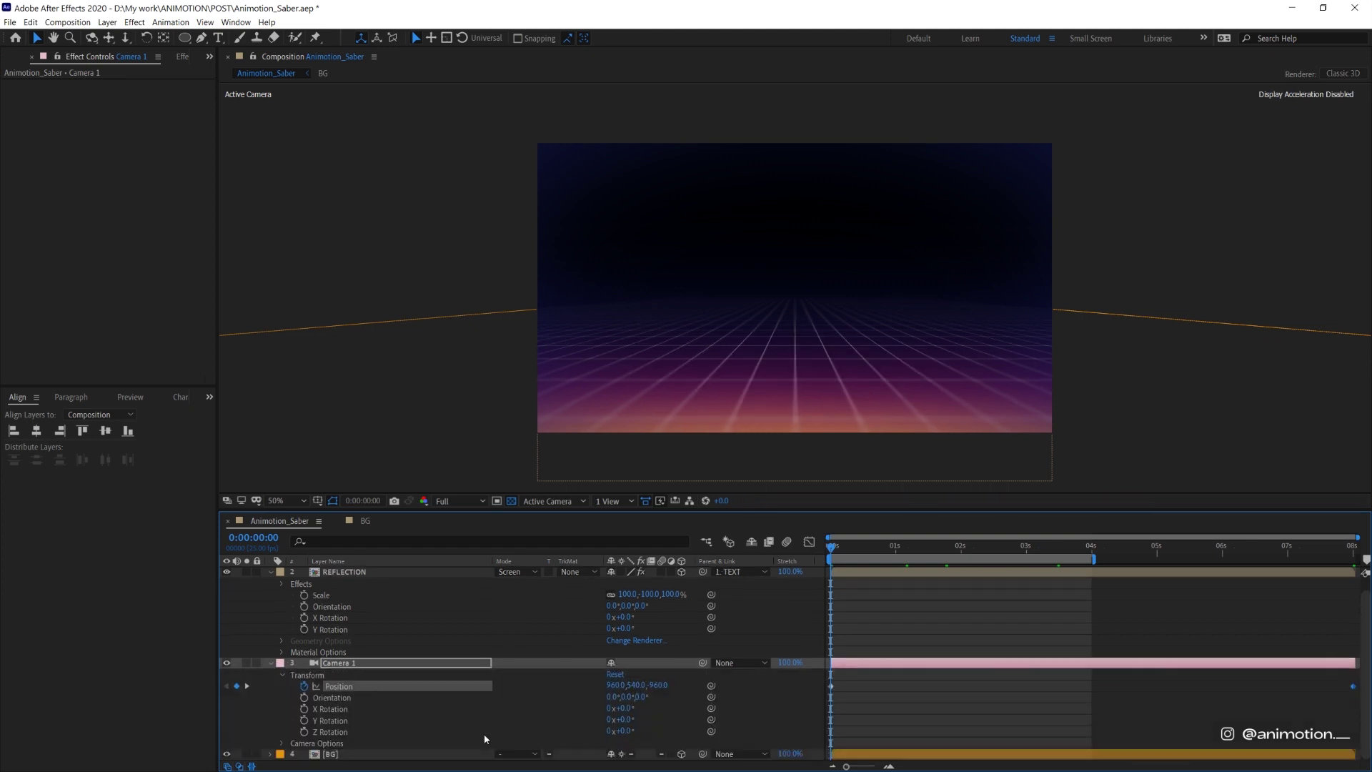
pyautogui.click(281, 744)
pyautogui.scroll(-4, 315, 707)
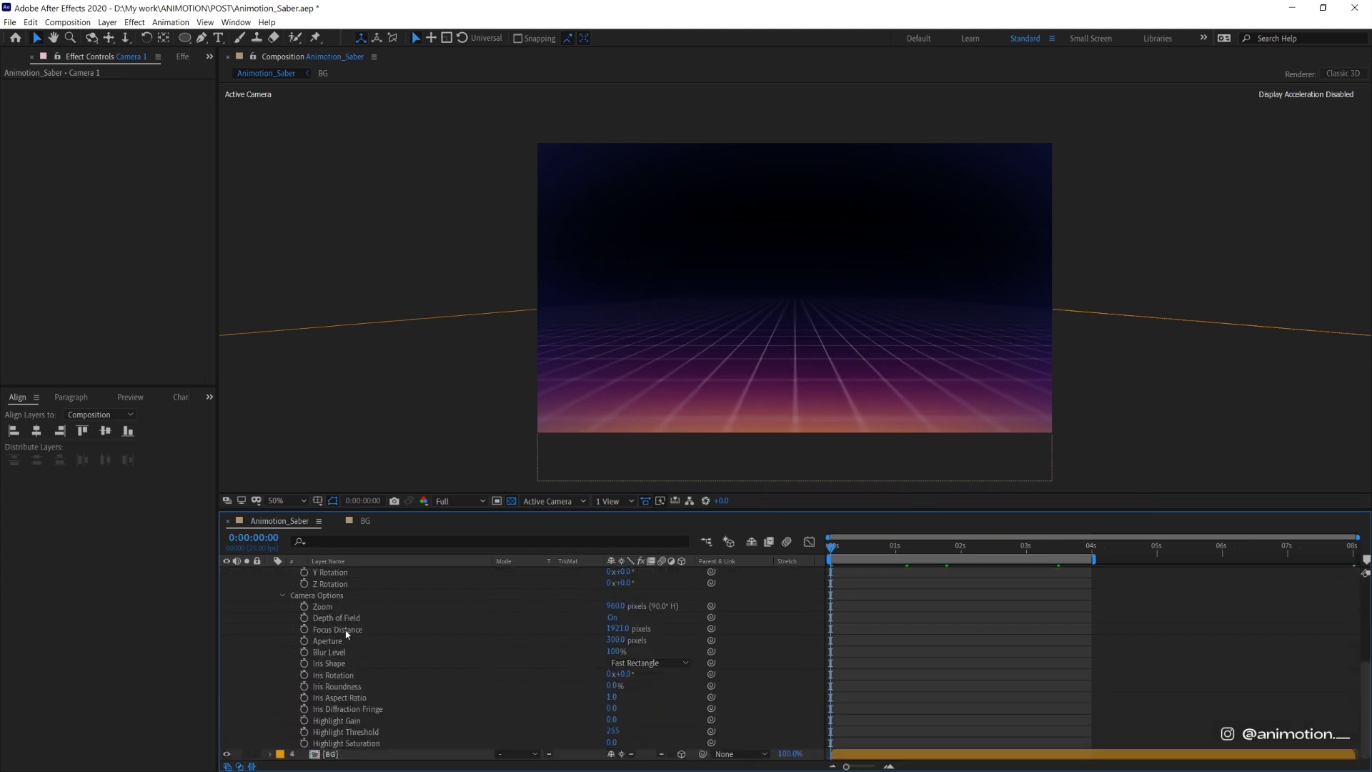
# - Switch the viewer to 2 Views - Horizontal and step back to an earlier camera frame
pyautogui.click(616, 500)
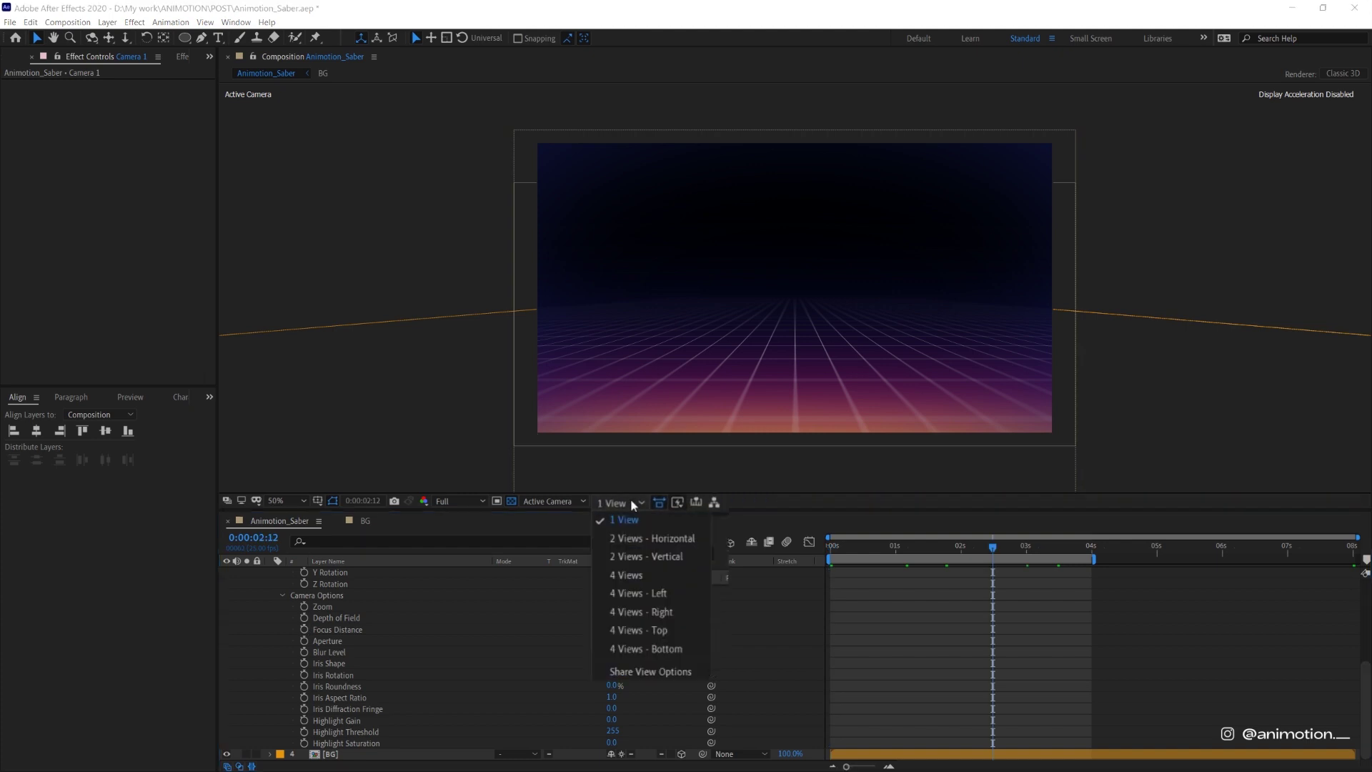
pyautogui.click(638, 538)
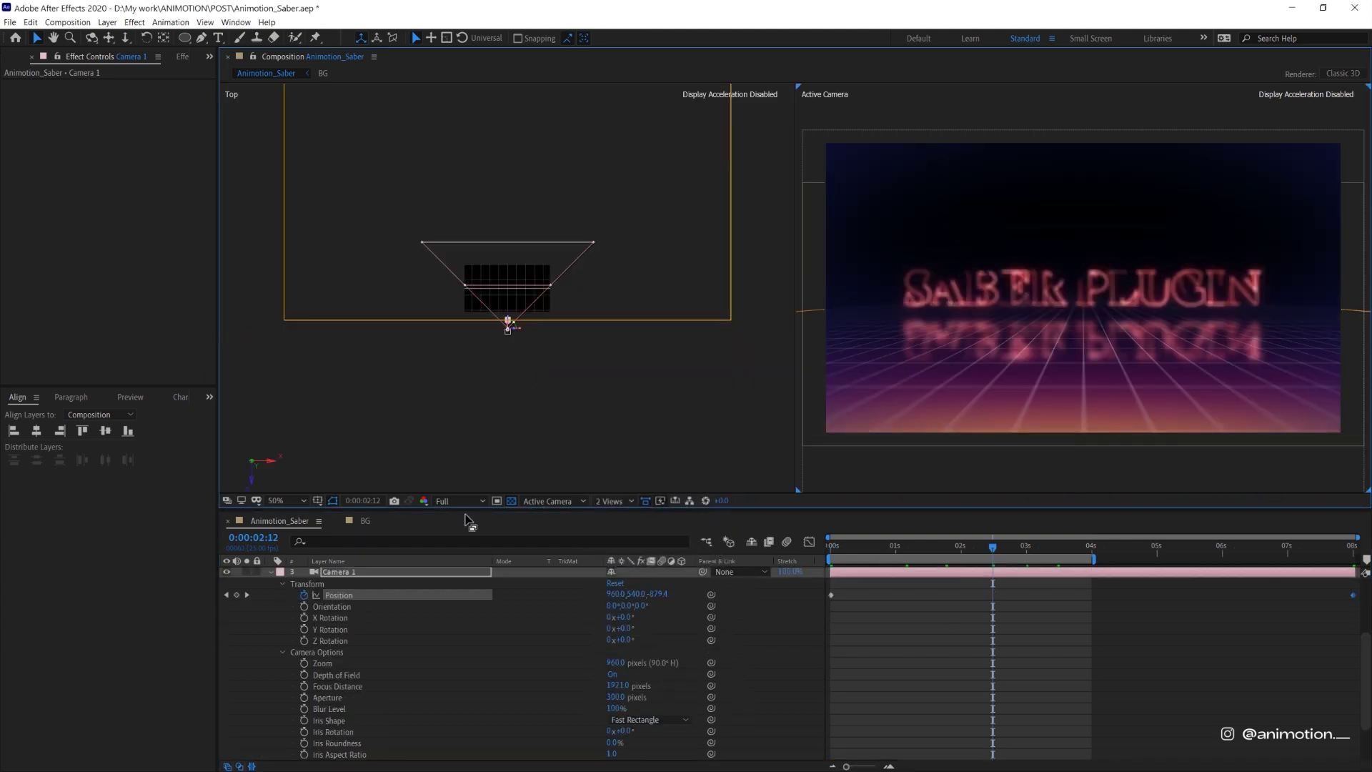
pyautogui.scroll(3, 533, 305)
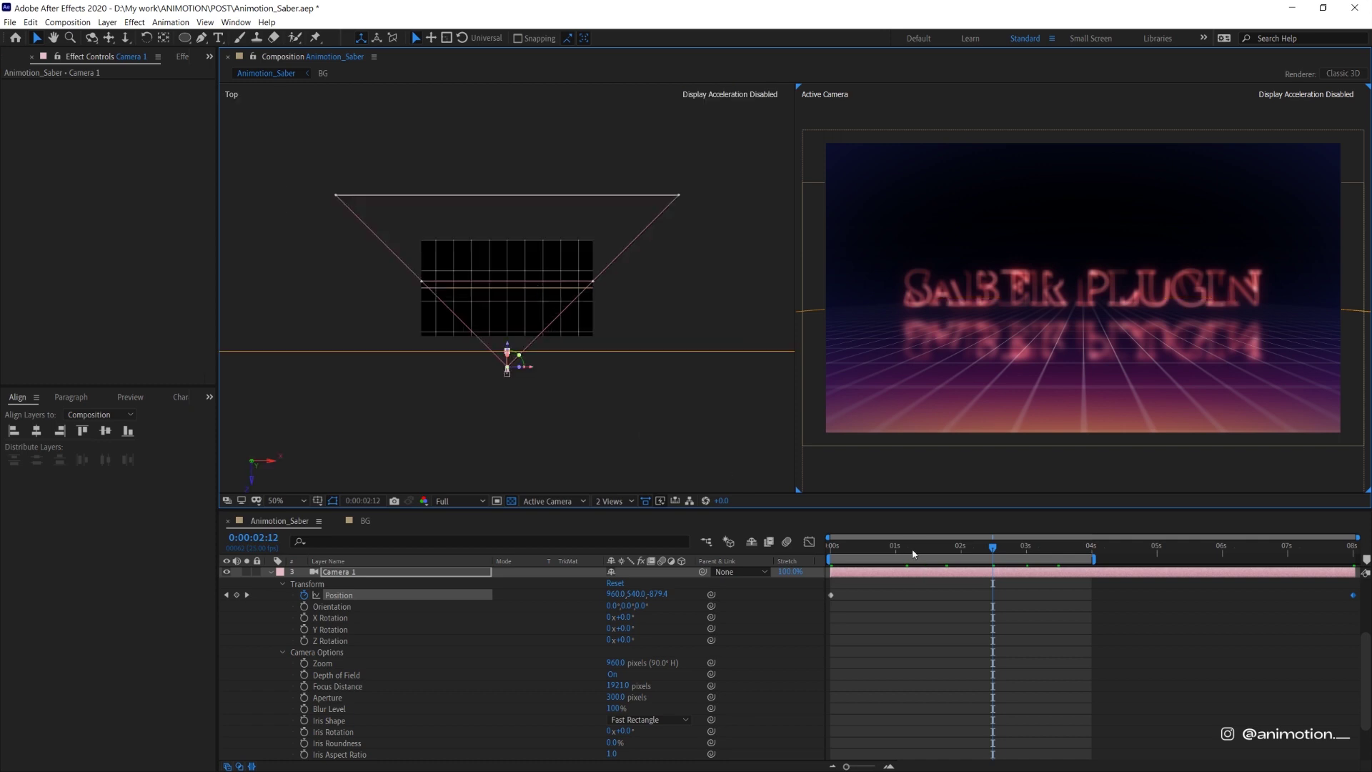
pyautogui.click(888, 553)
pyautogui.click(862, 553)
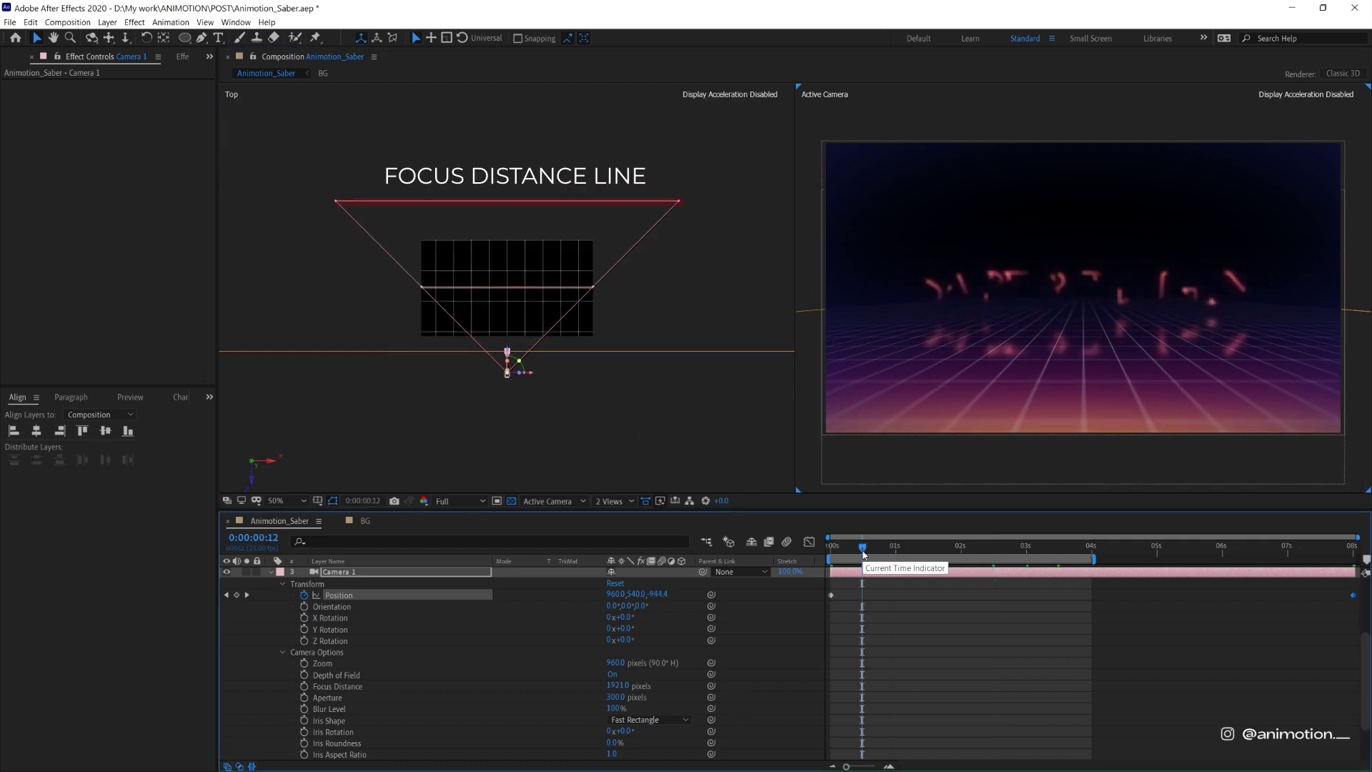
pyautogui.scroll(3, 868, 571)
# - Set Camera 1's Focus Distance to 900 pixels while watching the Top view
pyautogui.click(872, 580)
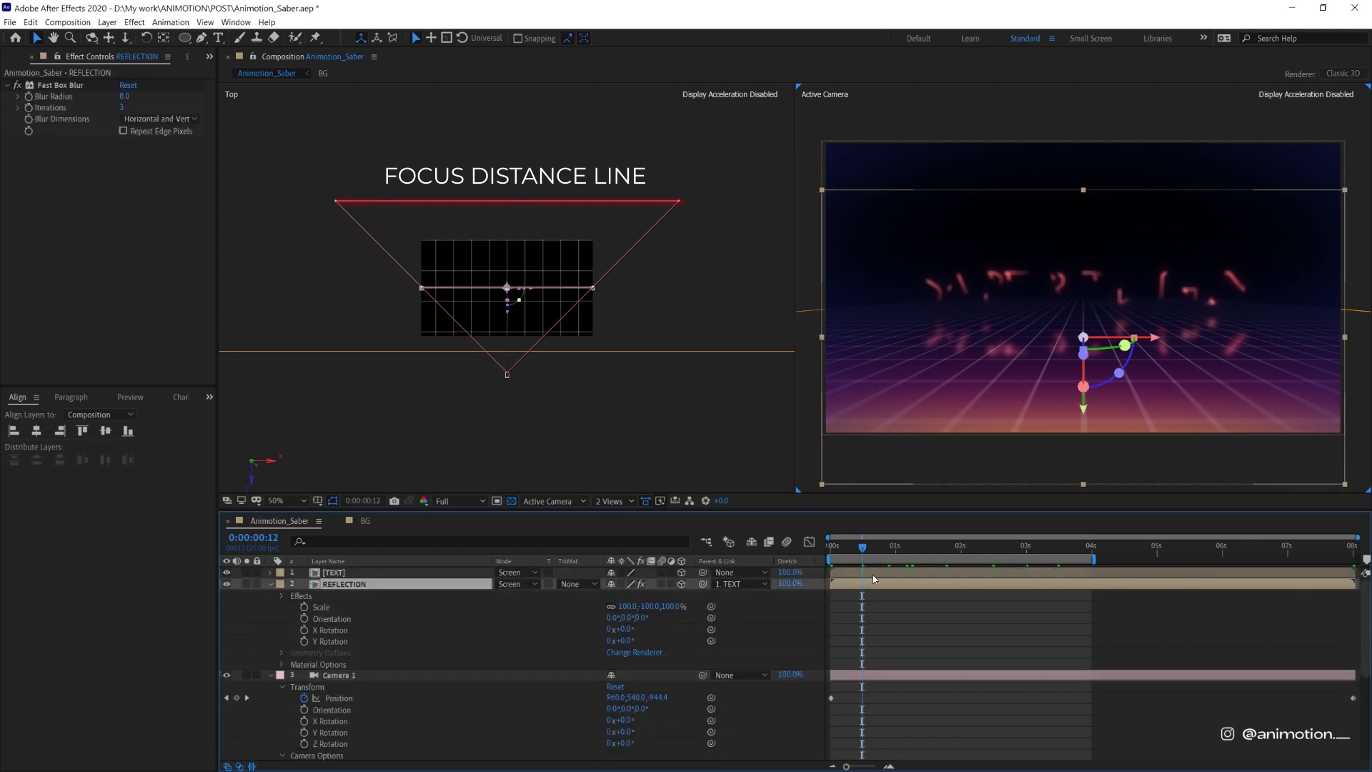
pyautogui.scroll(-3, 696, 713)
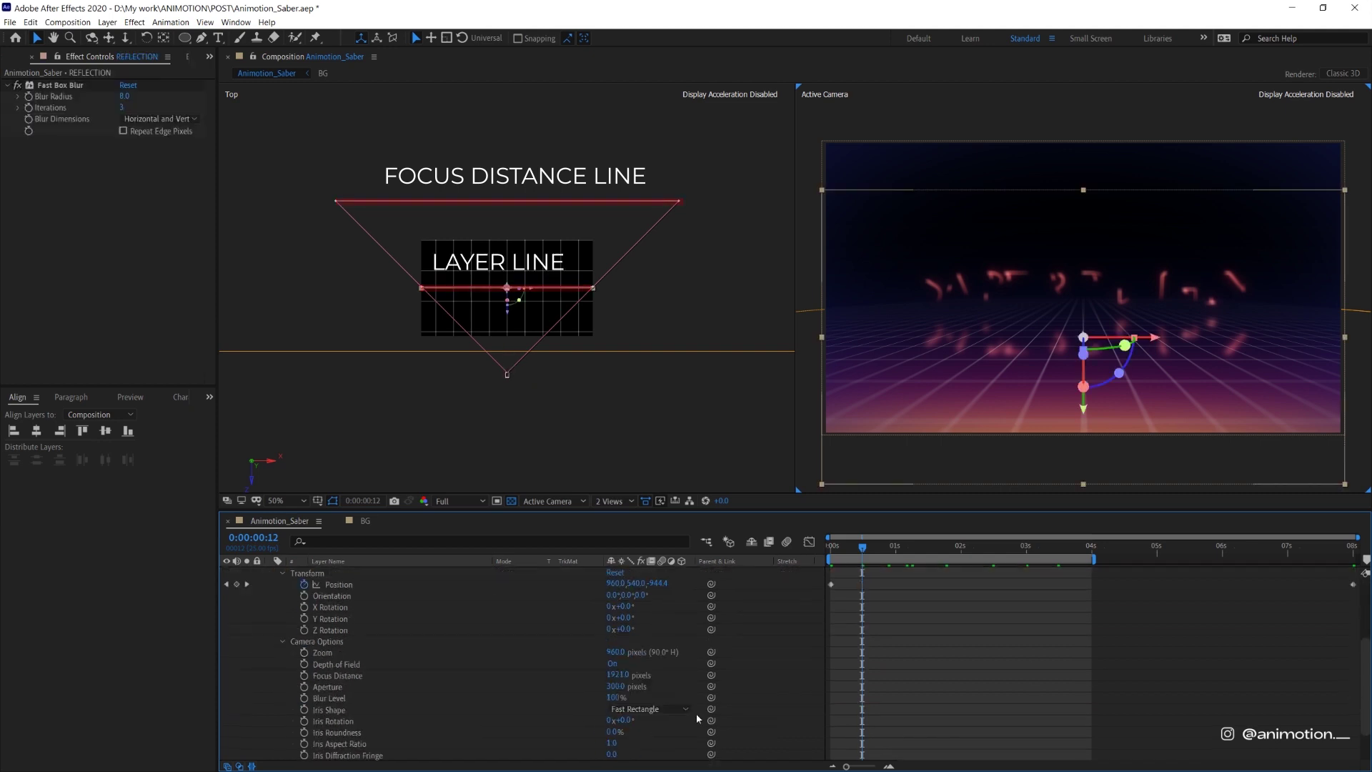
pyautogui.click(917, 547)
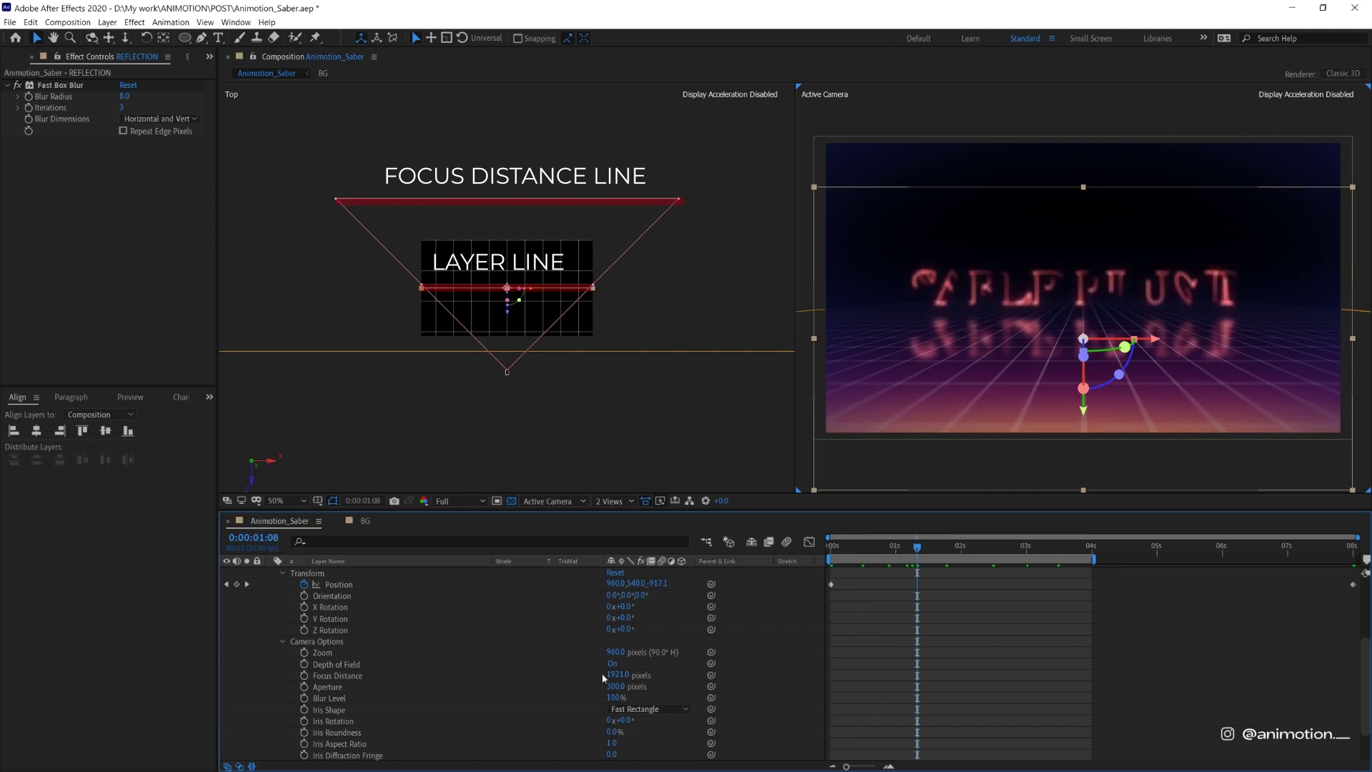
pyautogui.moveTo(616, 675); pyautogui.dragTo(271, 675)
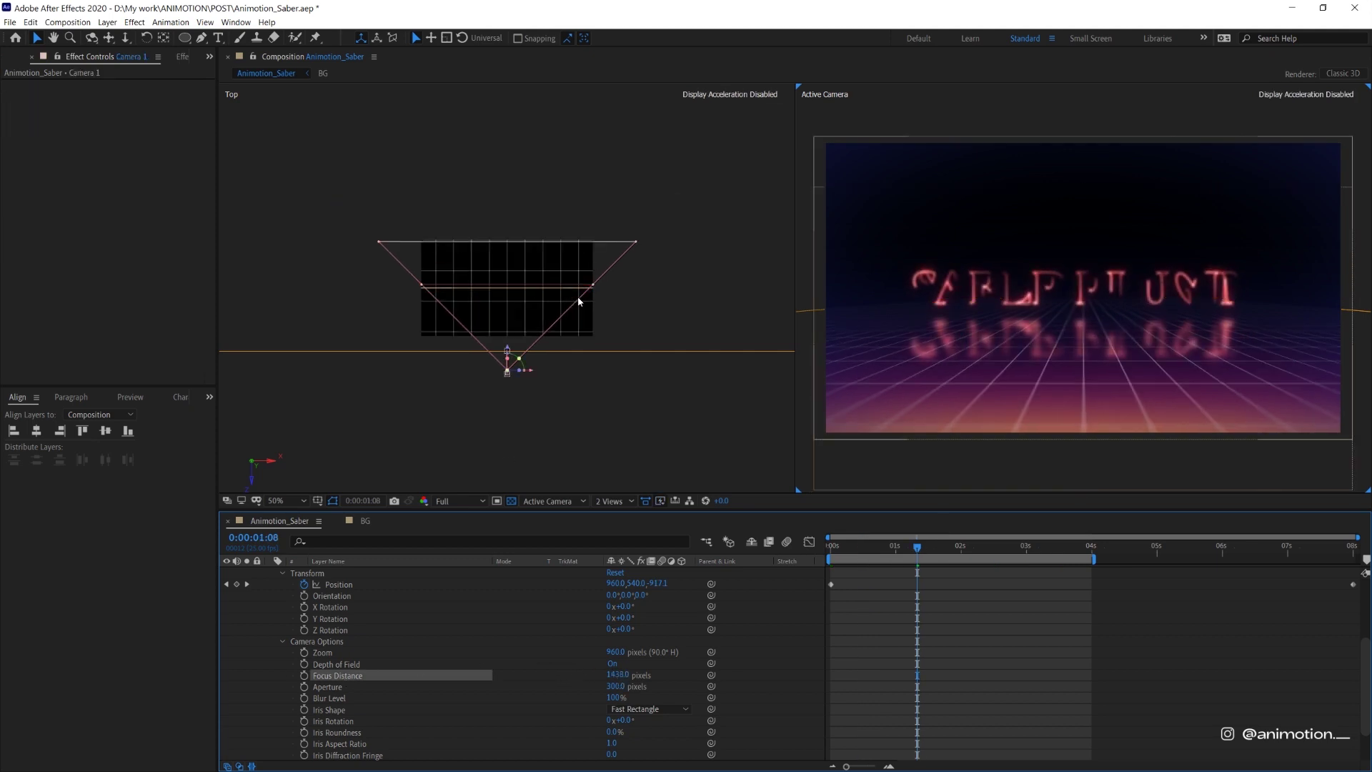
pyautogui.scroll(2, 583, 297)
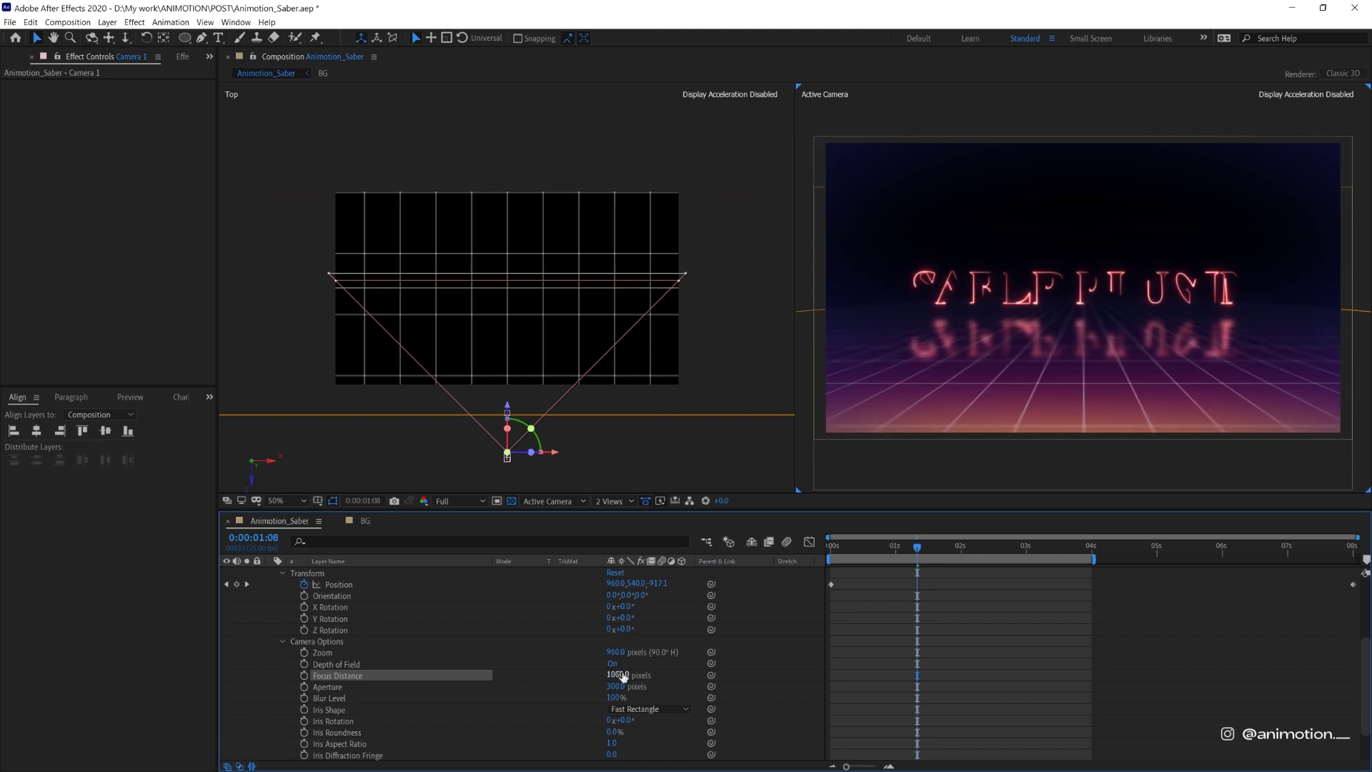
pyautogui.write('00')
pyautogui.press('Return')
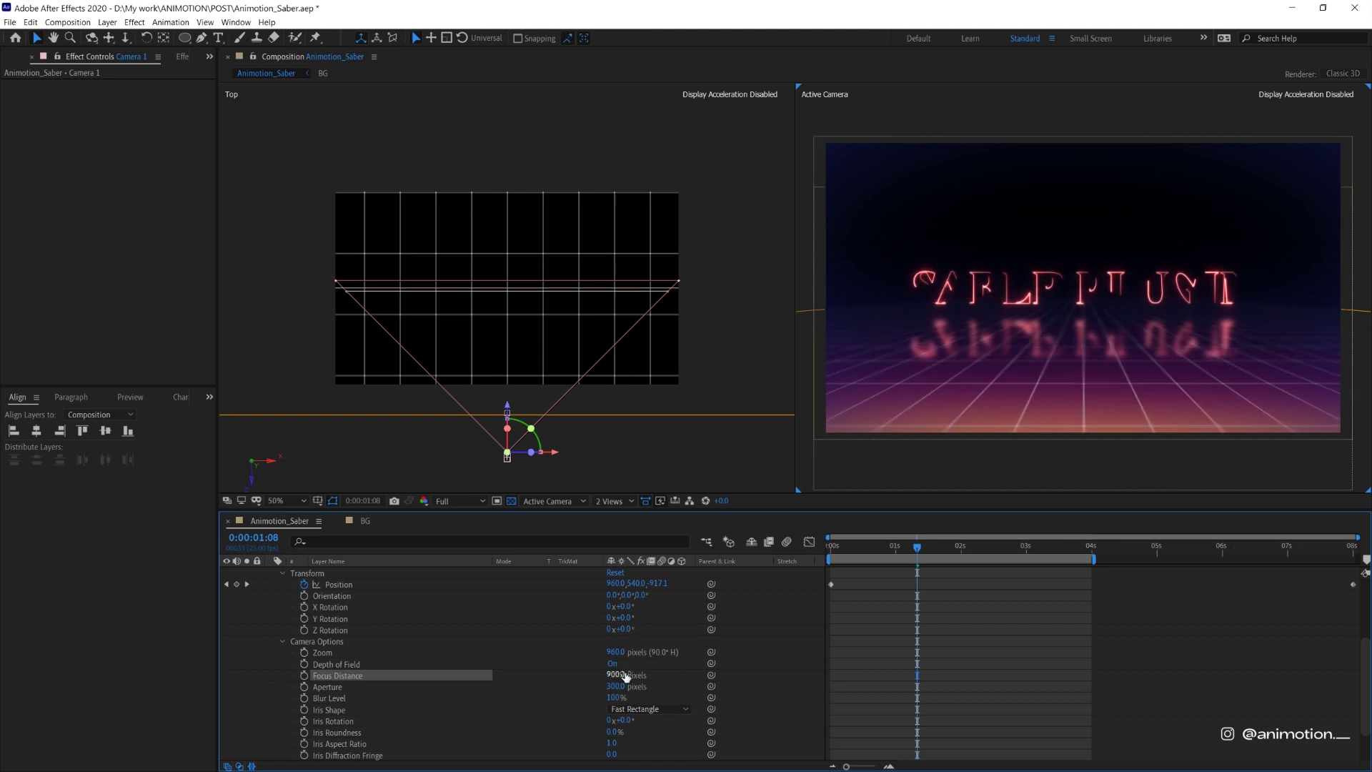
pyautogui.scroll(5, 299, 627)
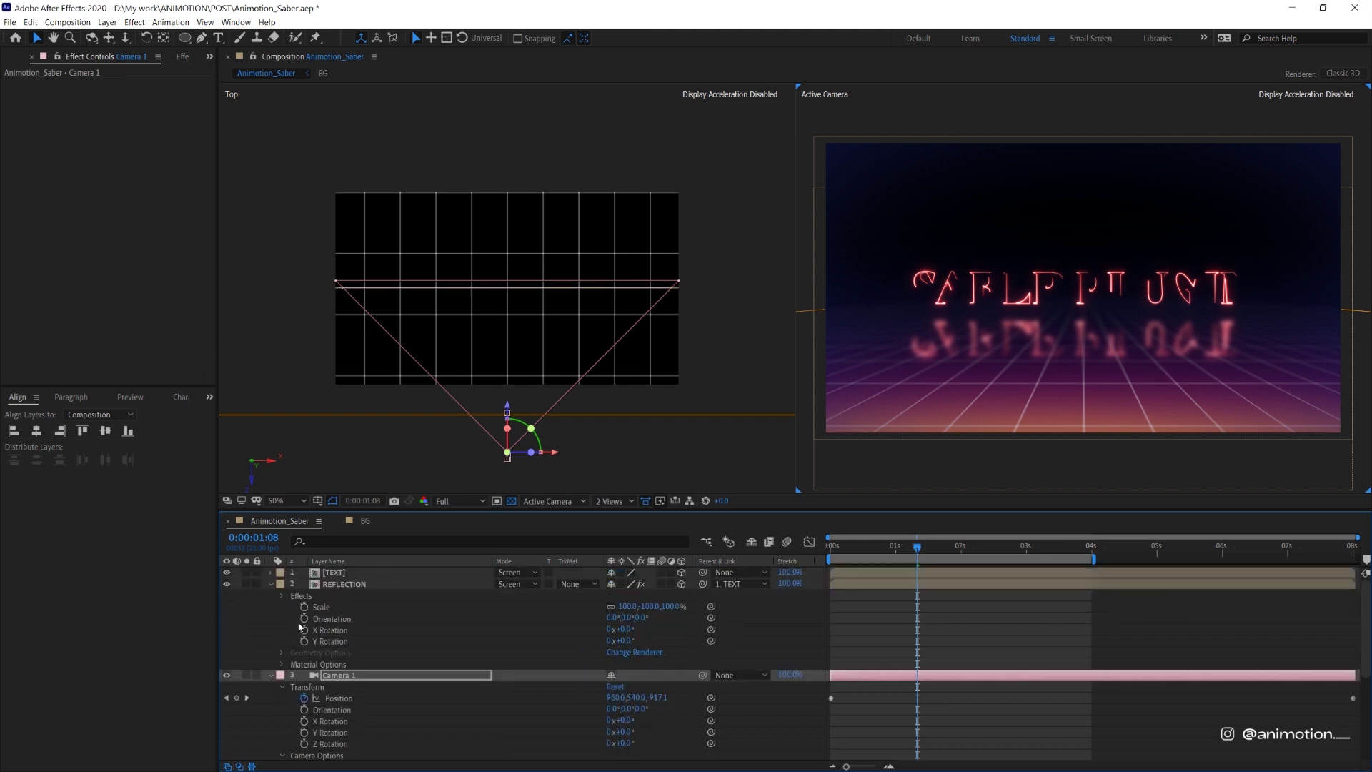
# - Set REFLECTION opacity to 60%, save the project, and preview from the start
pyautogui.click(270, 674)
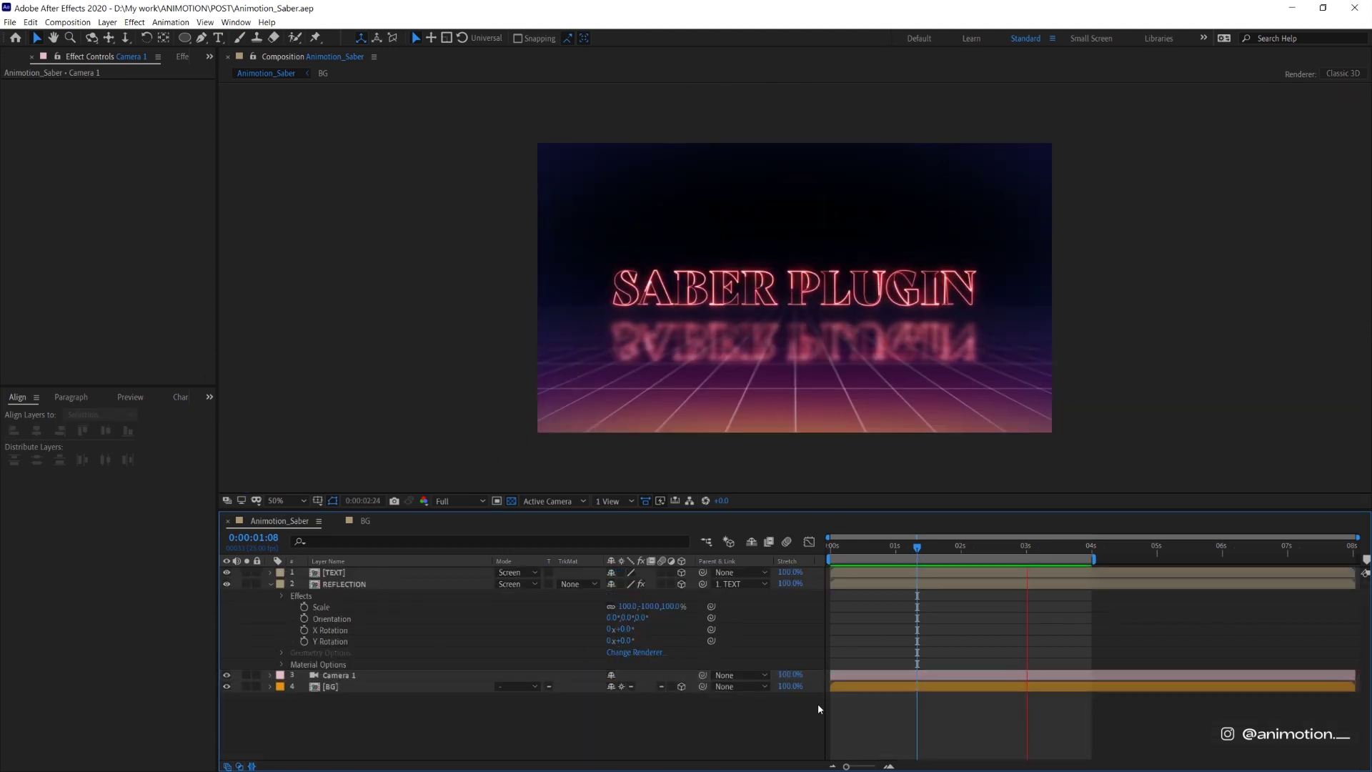
pyautogui.click(395, 585)
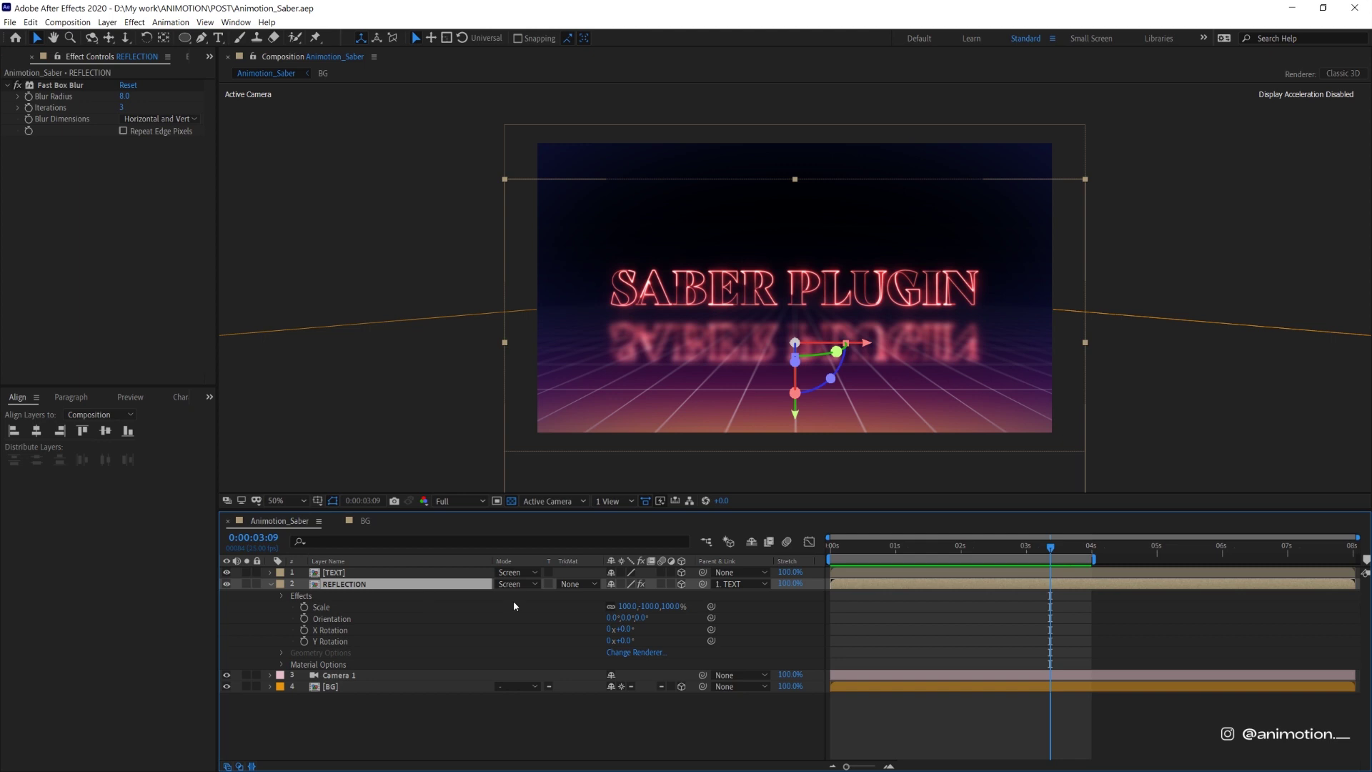
pyautogui.press('t')
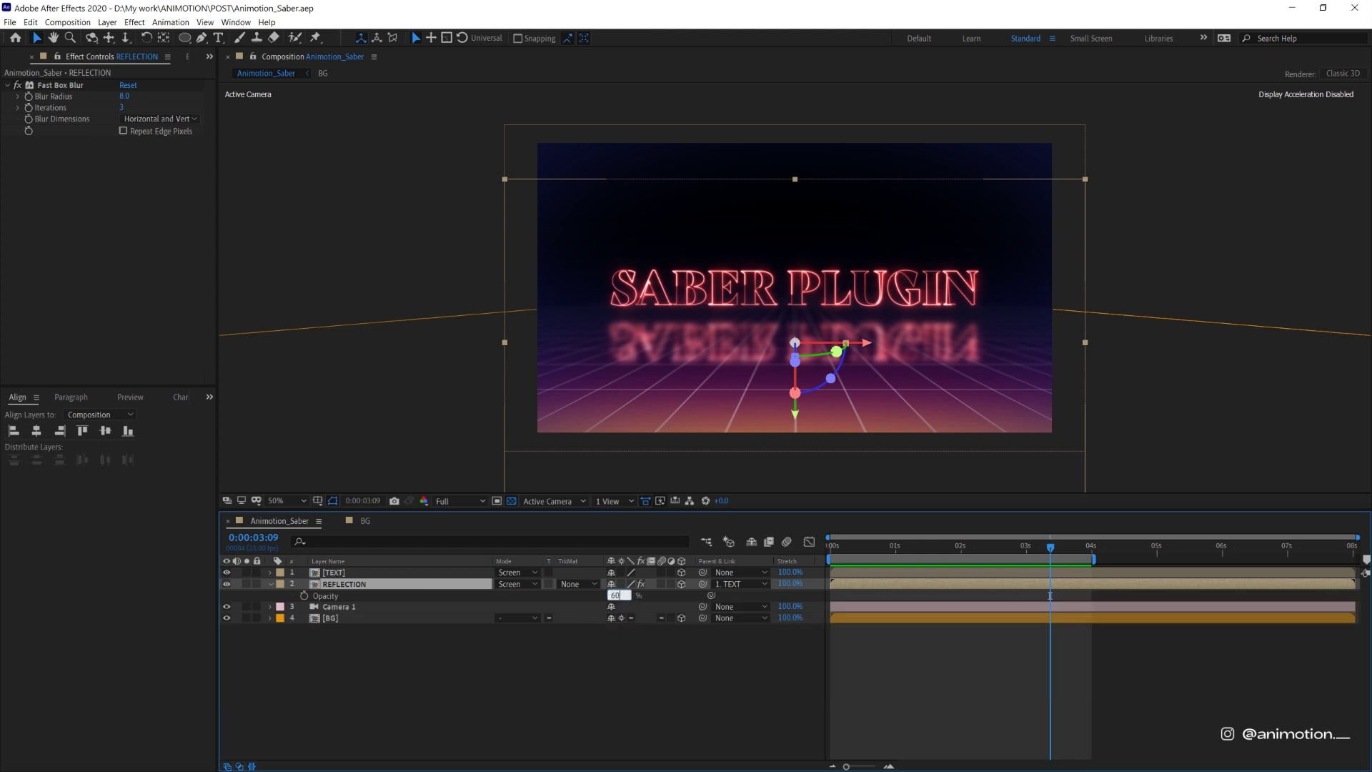
pyautogui.write('60')
pyautogui.press('Return')
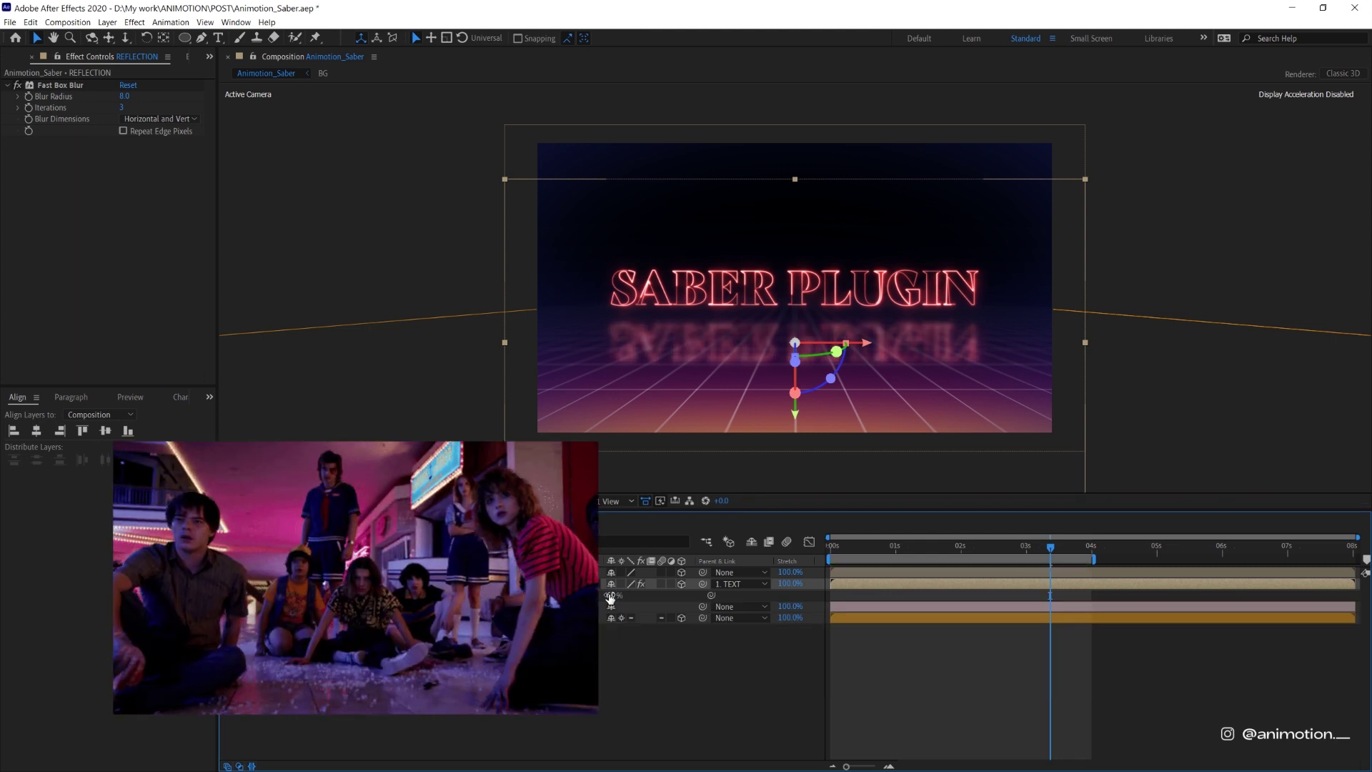
pyautogui.hotkey('ctrl', 's')
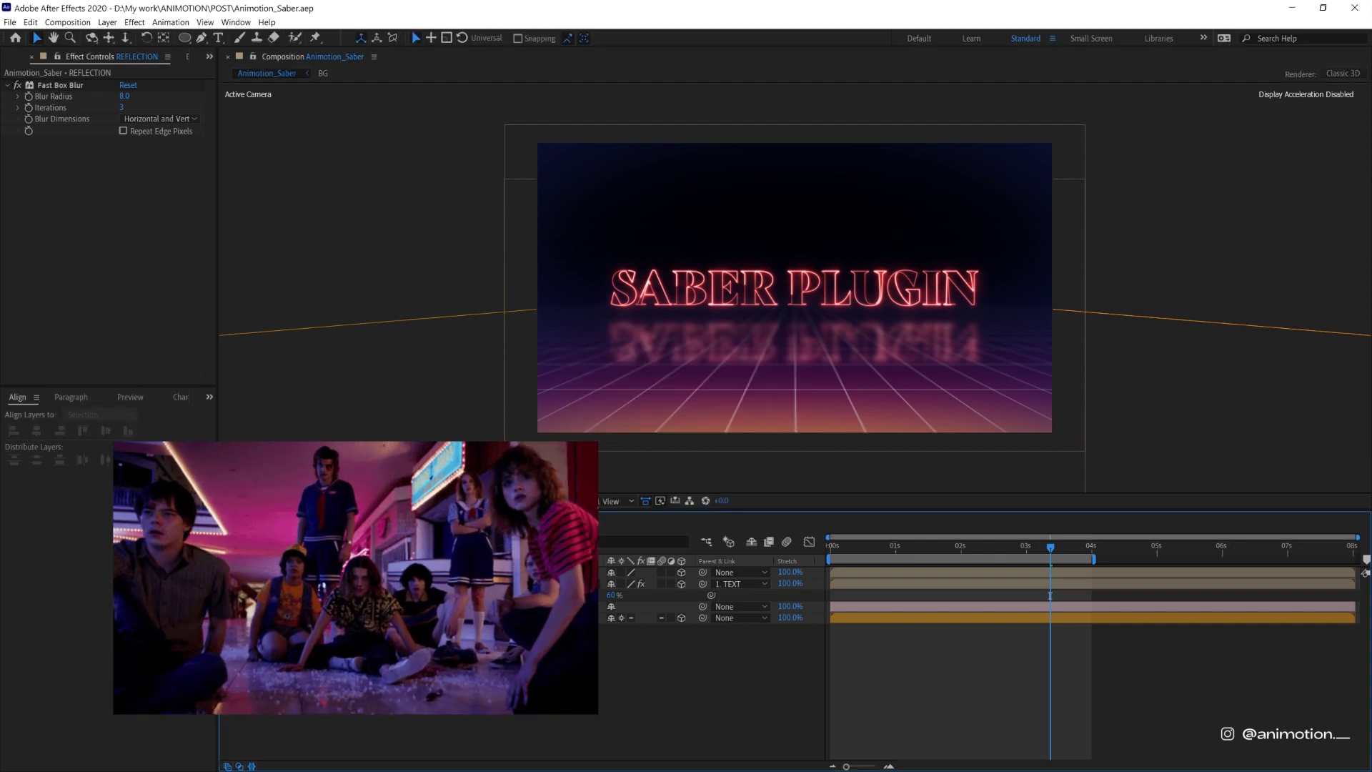
pyautogui.press('space')
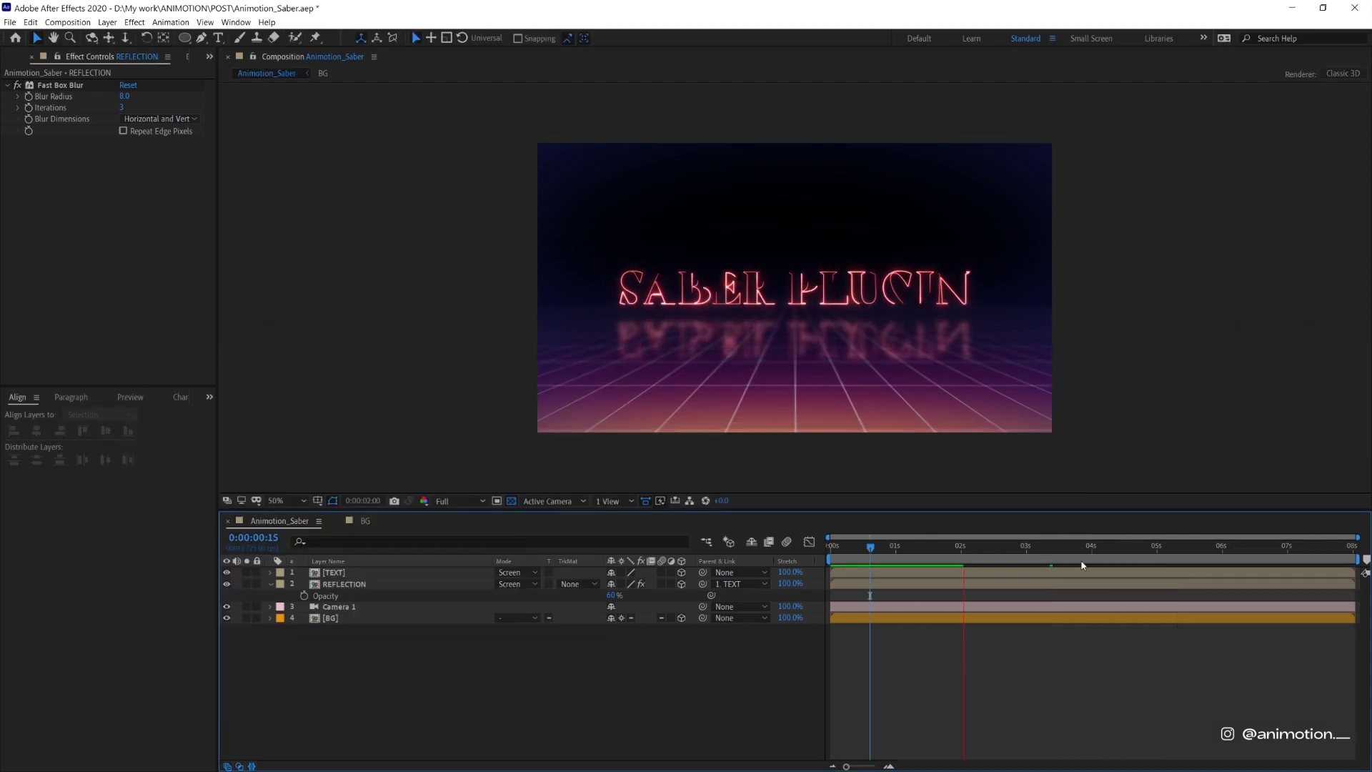